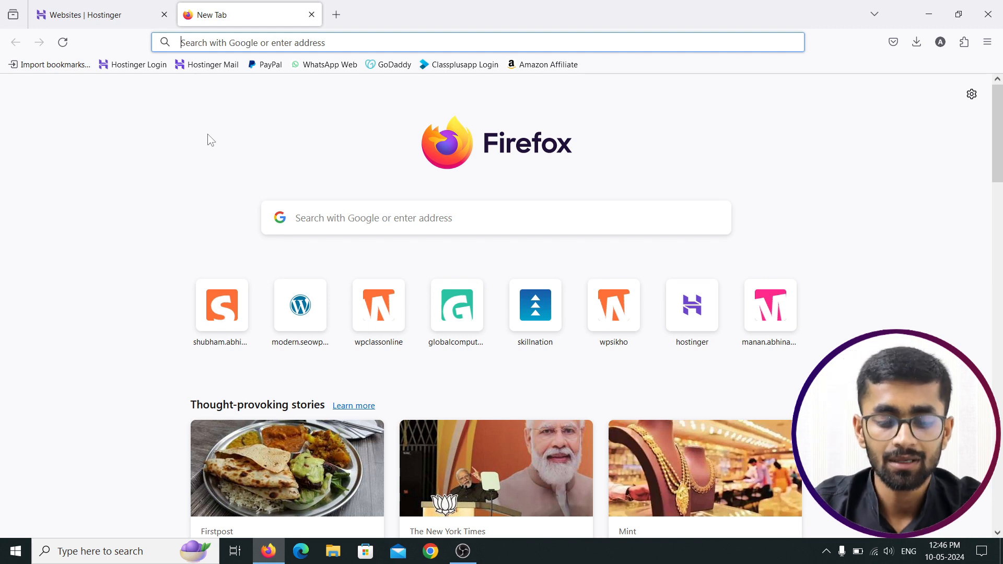
Step: Load wpclassonline.in in Firefox, hit the secure connection error, and launch Chrome to retest it
type("wpclassonline.in")
key("Return")
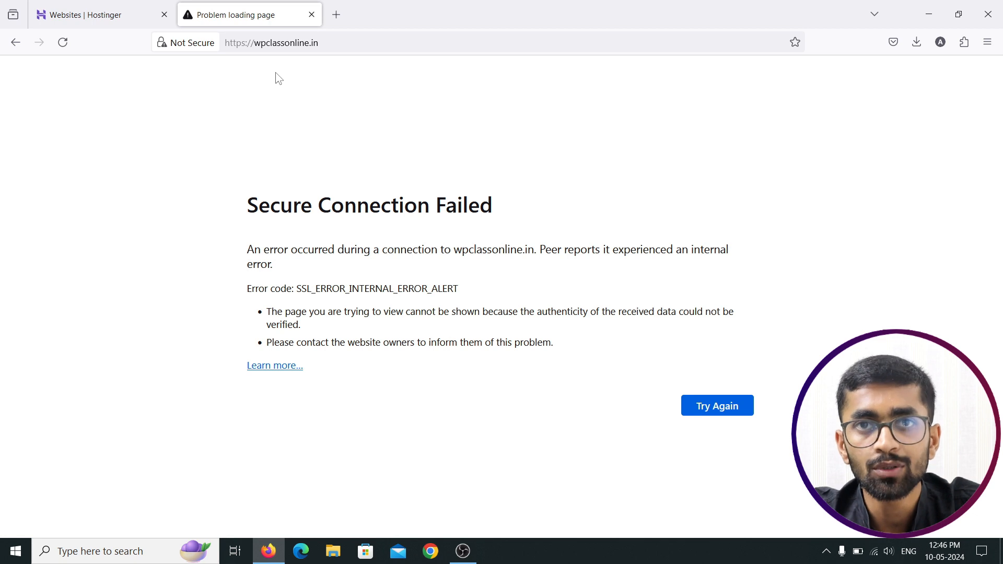
left_click(431, 551)
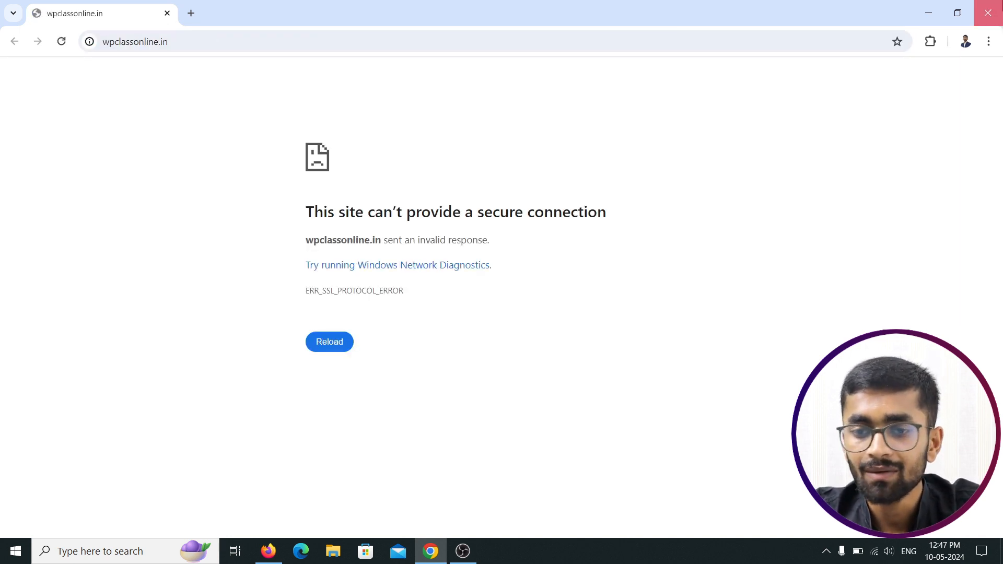
Step: Close Chrome after it also shows ERR_SSL_PROTOCOL_ERROR for wpclassonline.in
left_click(988, 13)
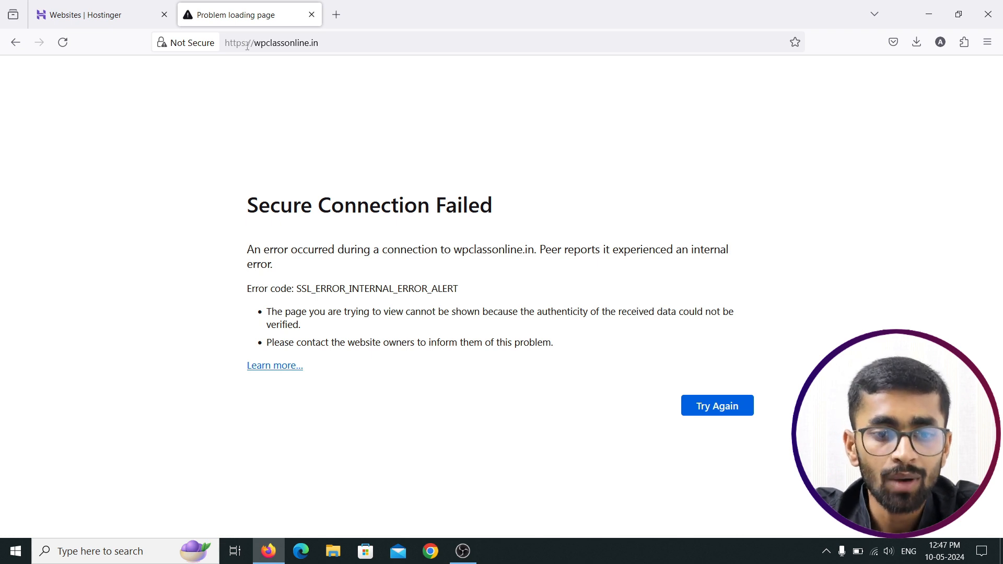
Step: Close Firefox's failed wpclassonline.in 'Problem loading page' tab
left_click(246, 42)
left_click(247, 43)
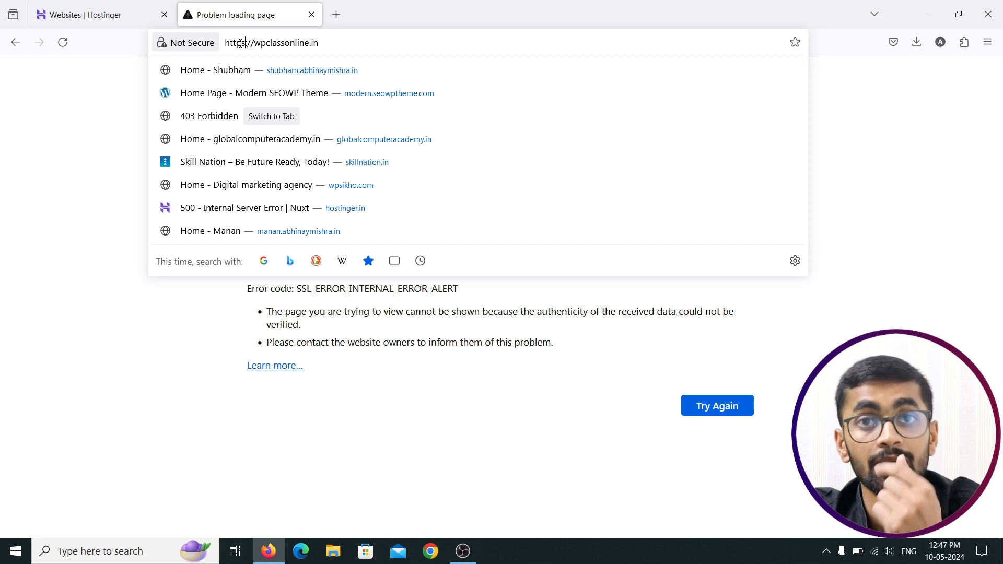
left_click(312, 16)
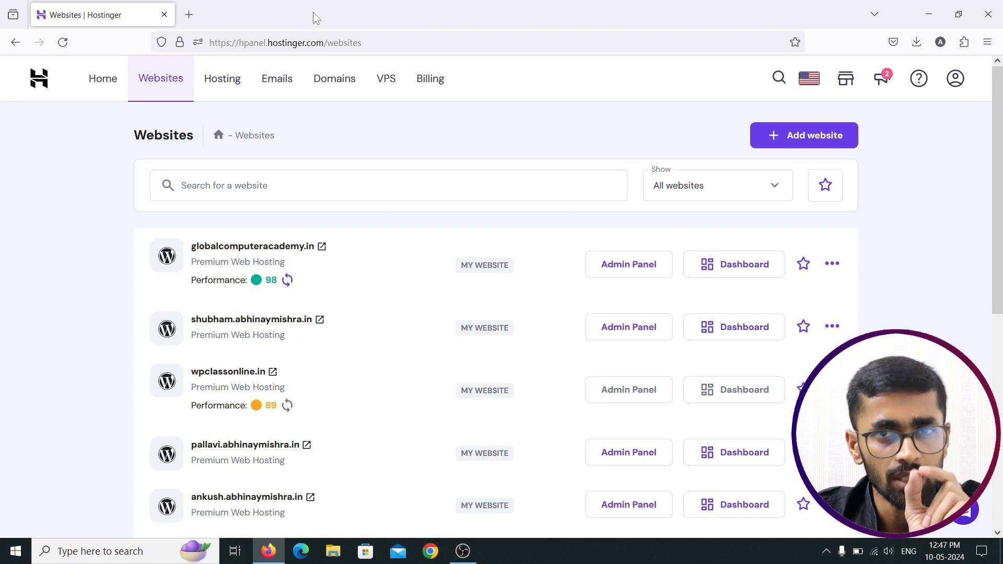
Step: Open a spare tab, go back to the Websites list, and show all add-website options
left_click(189, 15)
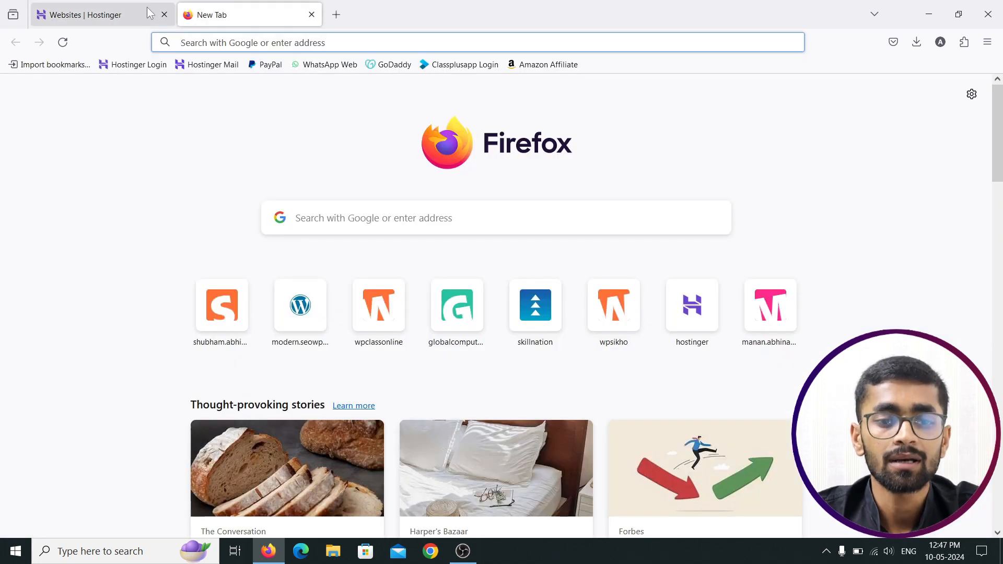
left_click(147, 7)
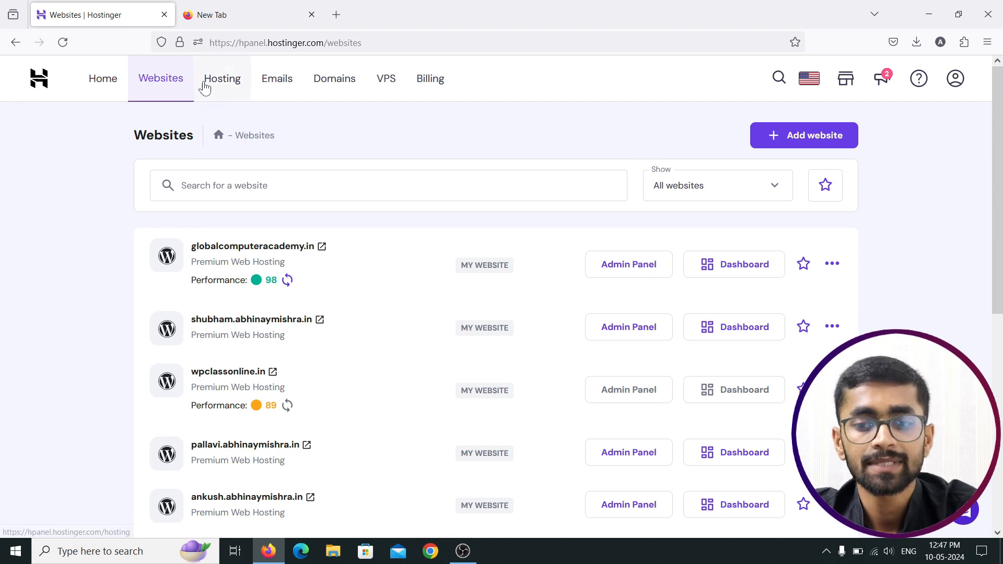
left_click(809, 138)
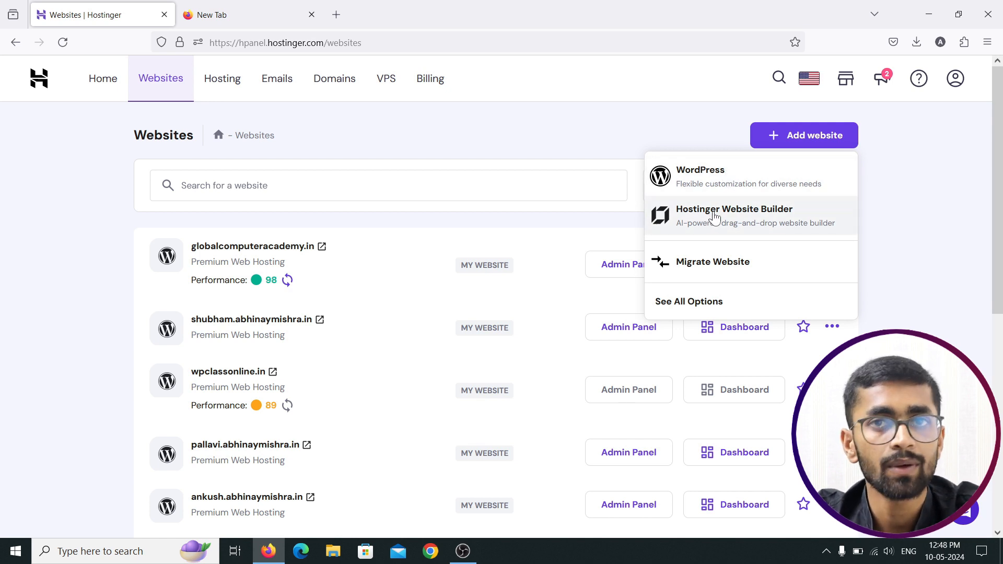
left_click(706, 307)
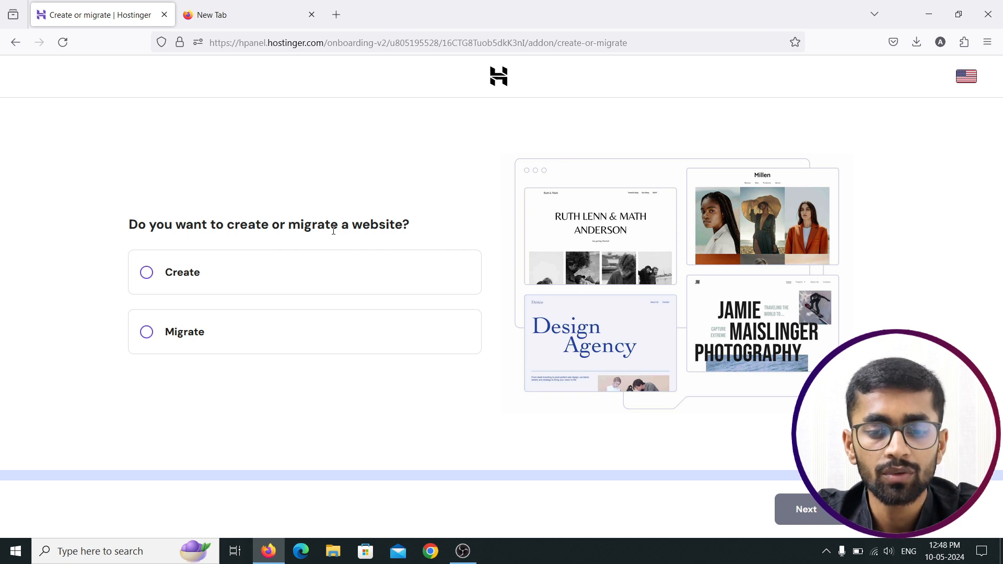
Step: Choose to create a new website and build it with WordPress
left_click(233, 284)
left_click(811, 511)
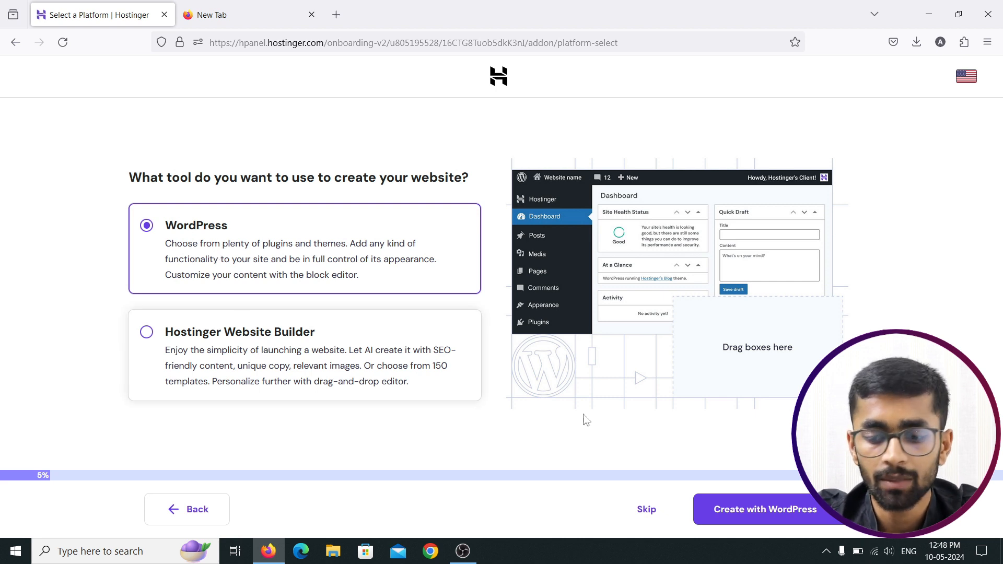
left_click(733, 515)
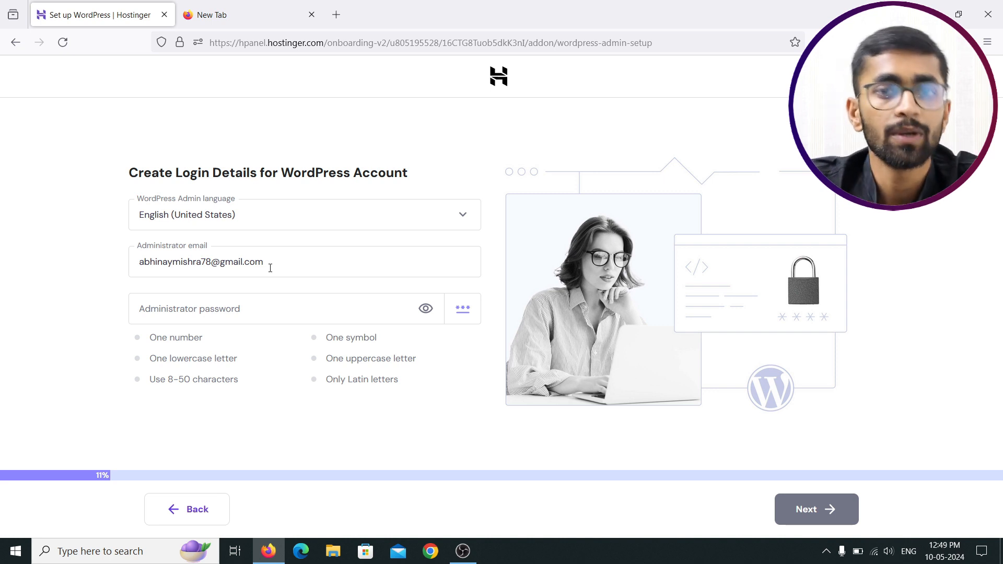
Step: Enter a strong WordPress administrator password that meets all requirements and continue
left_click(222, 314)
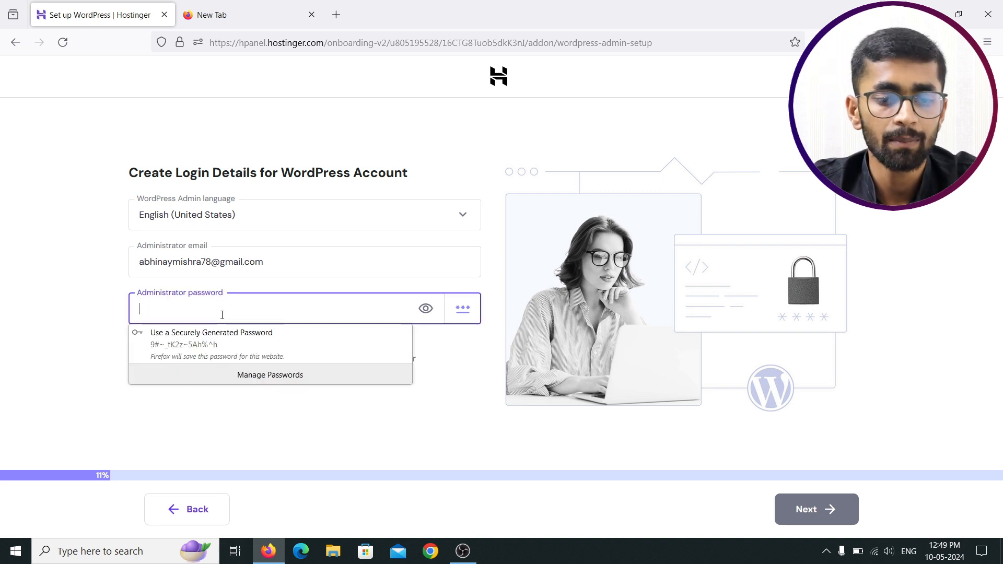
type("••••")
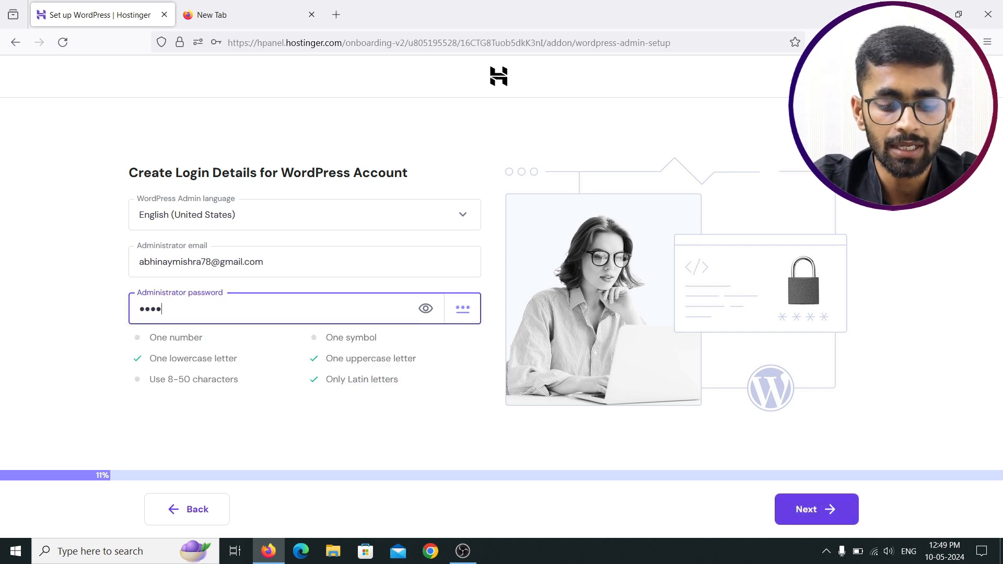
type("••••••••")
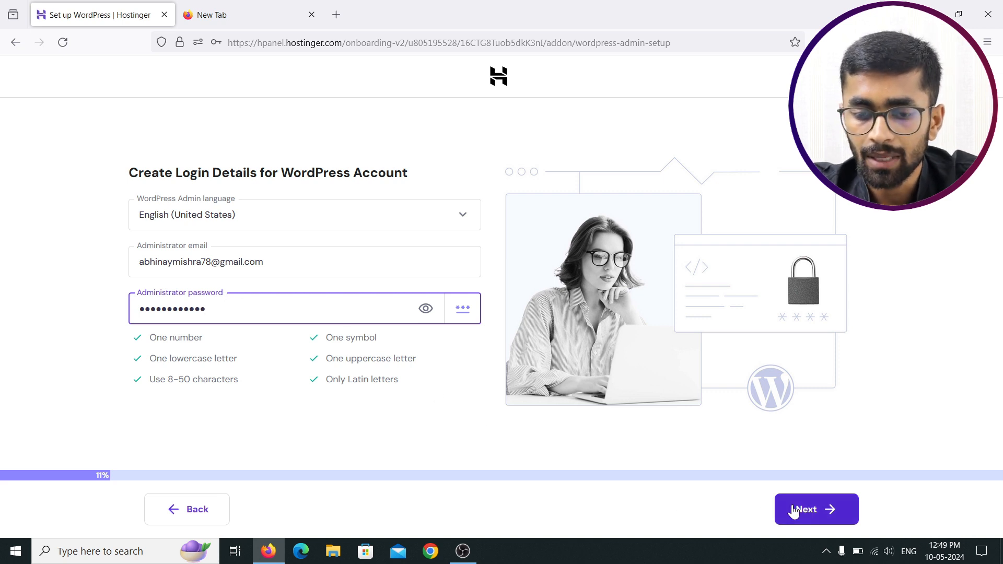
left_click_drag(266, 308, 108, 293)
type("••••")
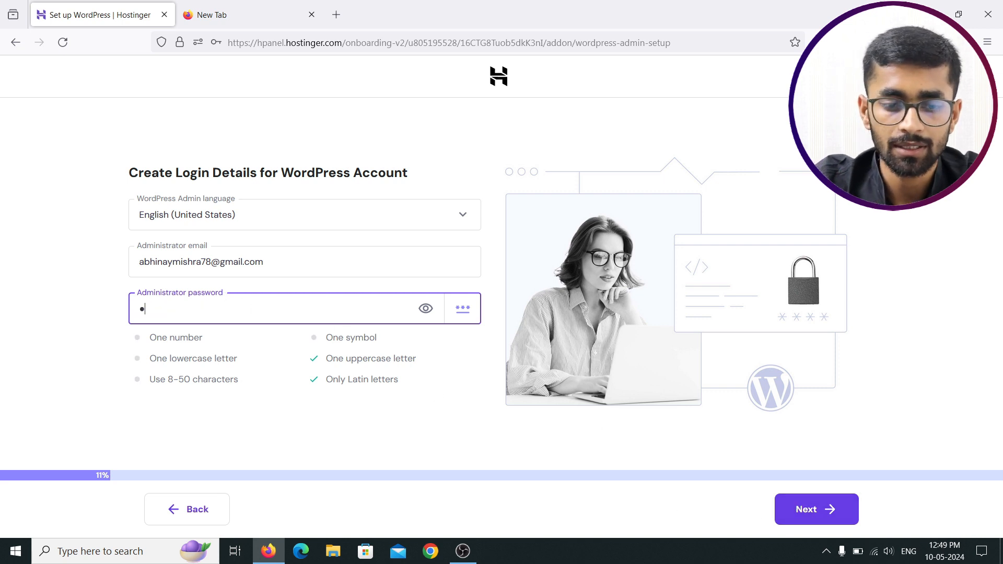
type("••••••••")
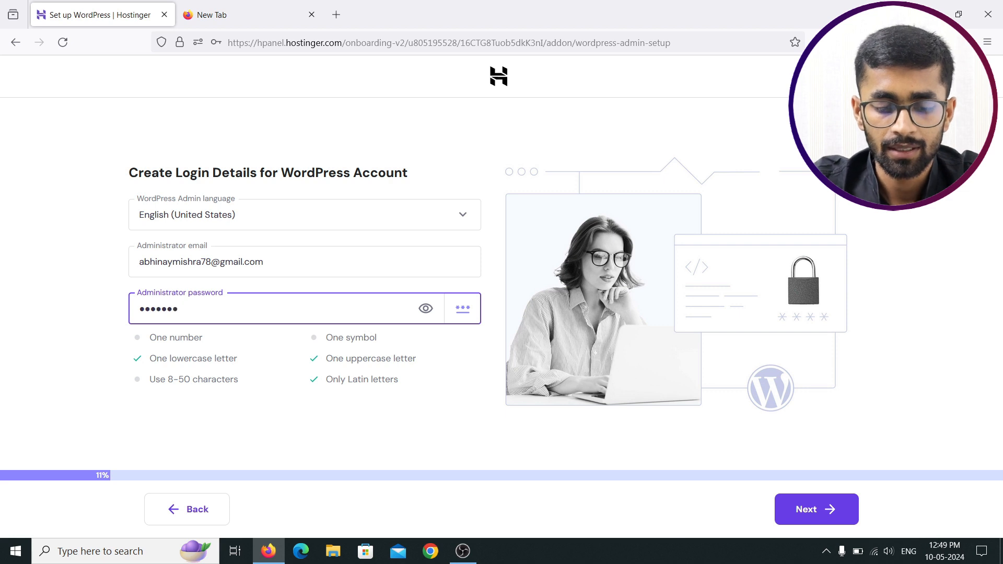
type("•")
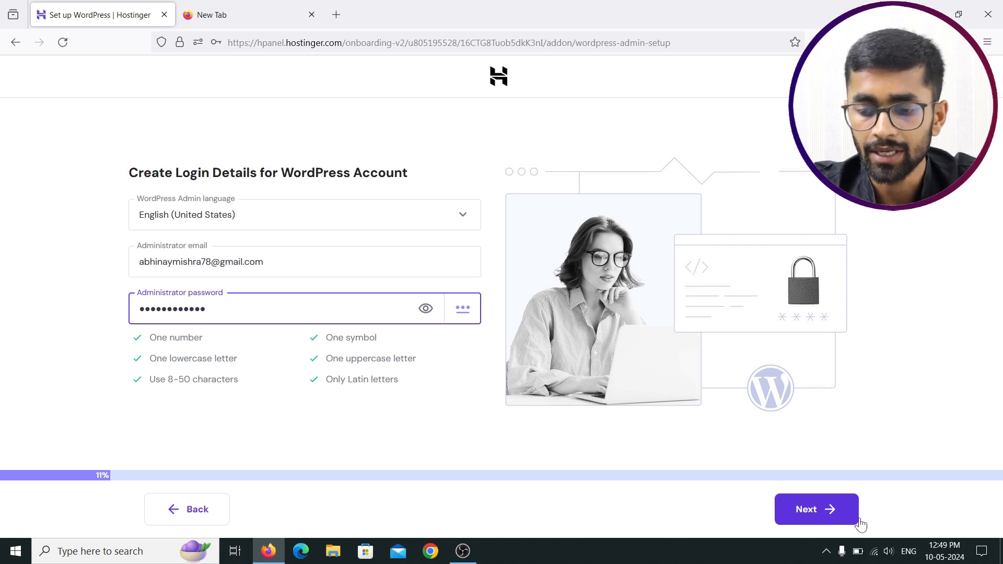
left_click(809, 510)
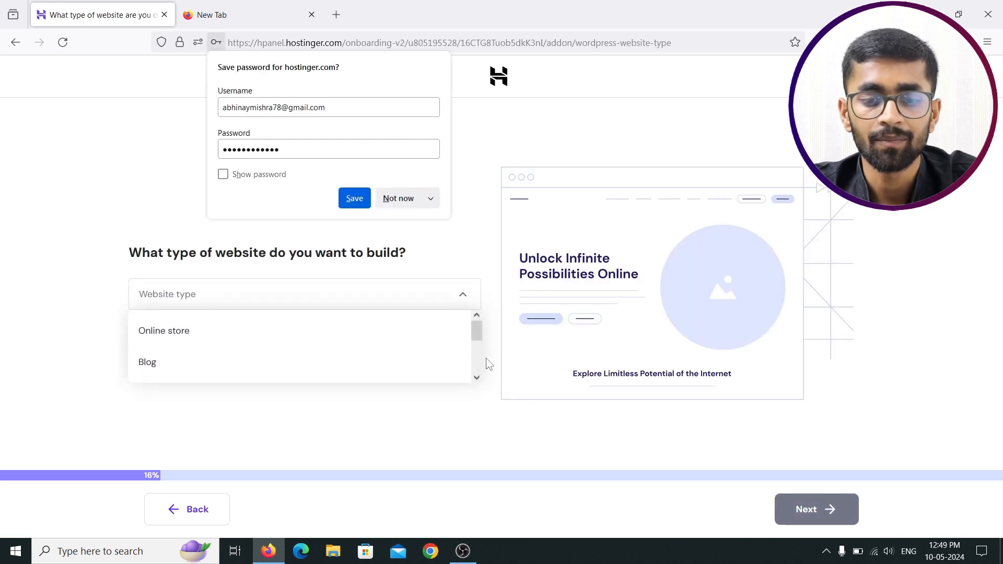
Step: Pick Online store as the website type and skip the template and plugin steps
left_click(394, 203)
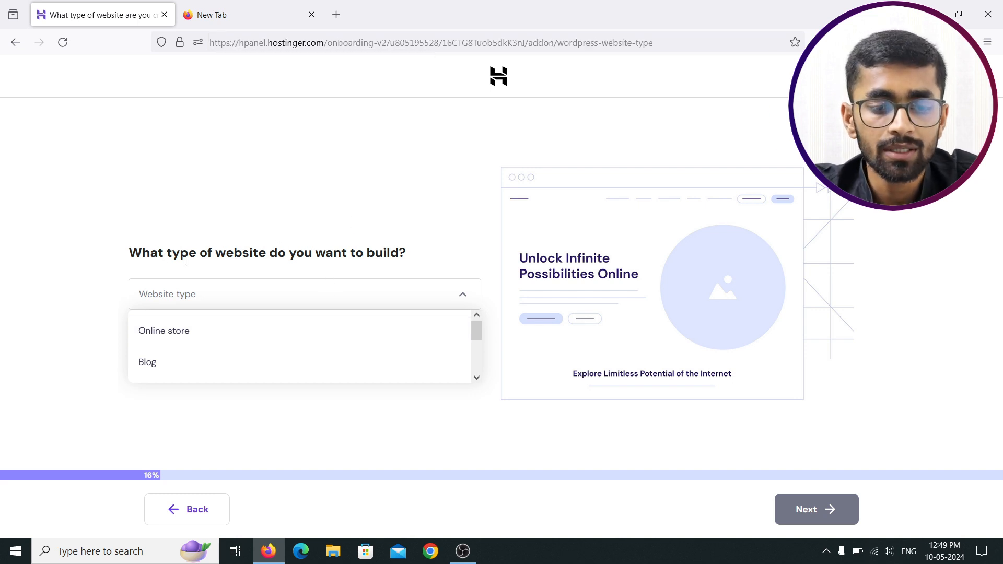
left_click(175, 339)
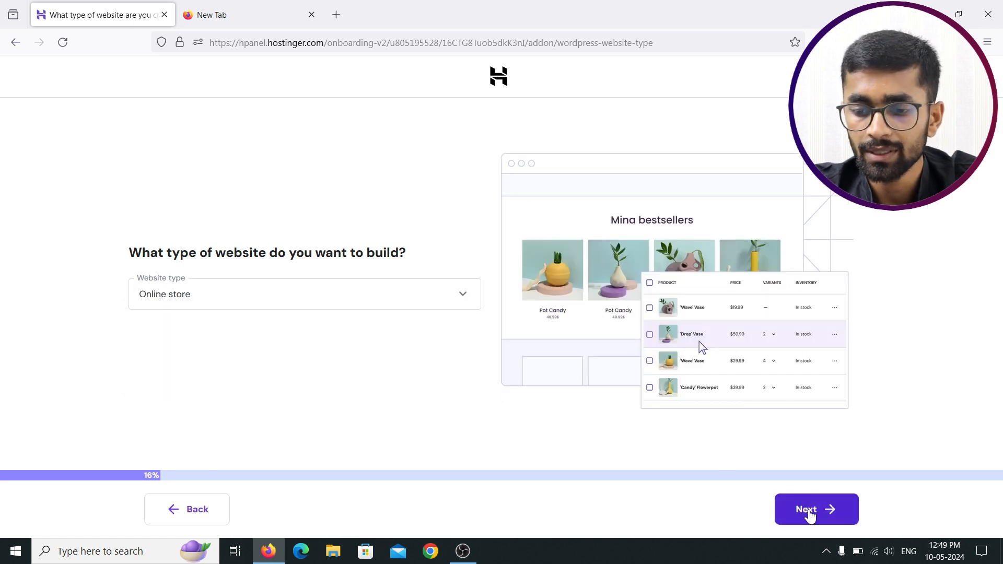
left_click(805, 511)
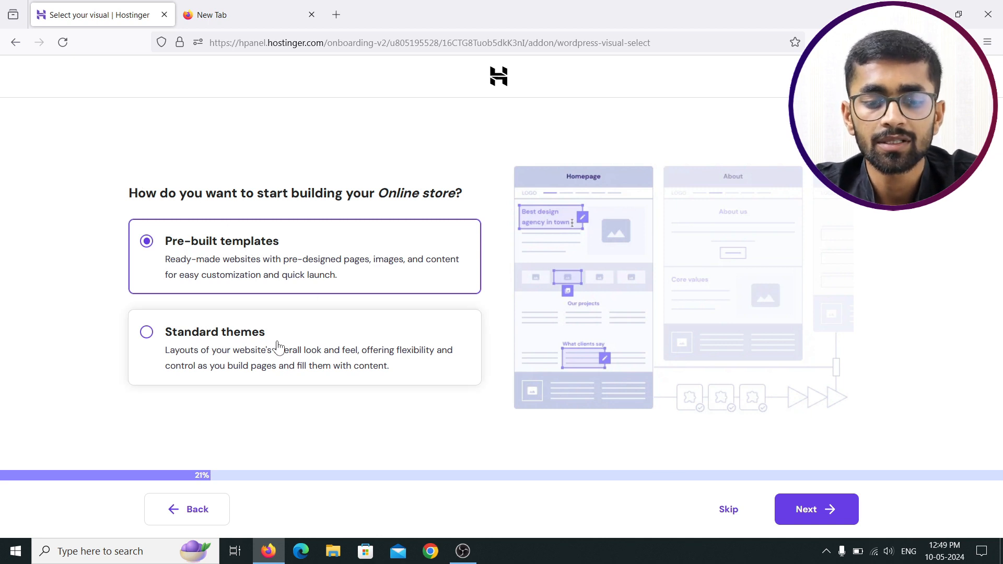
left_click(727, 510)
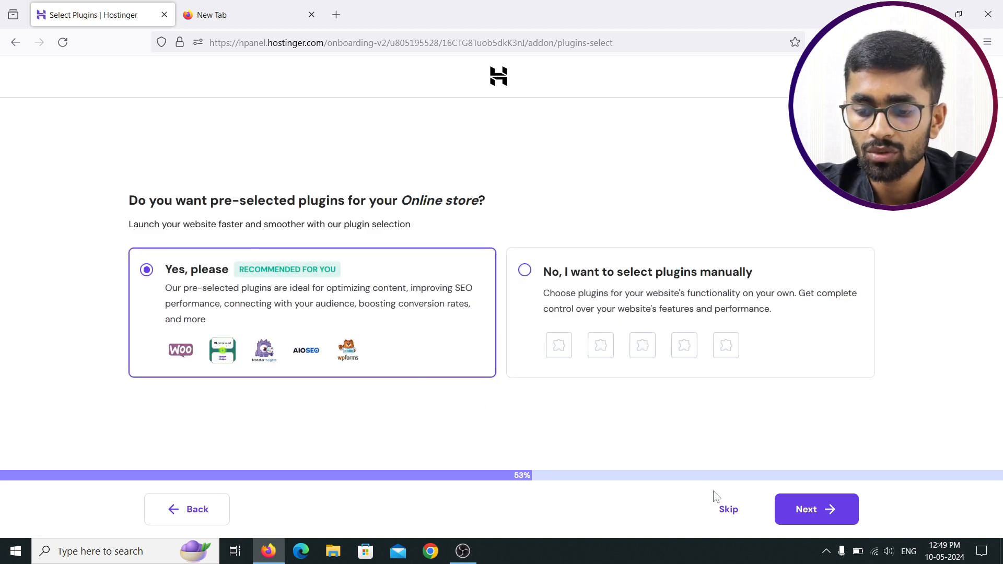
left_click(731, 511)
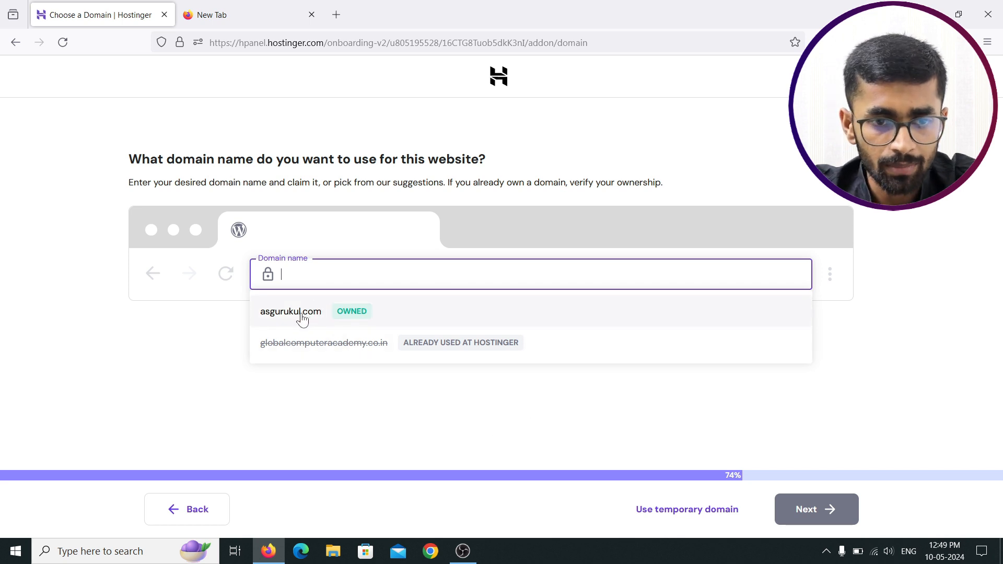
Step: Open hostinger.in in the spare browser tab
left_click(225, 9)
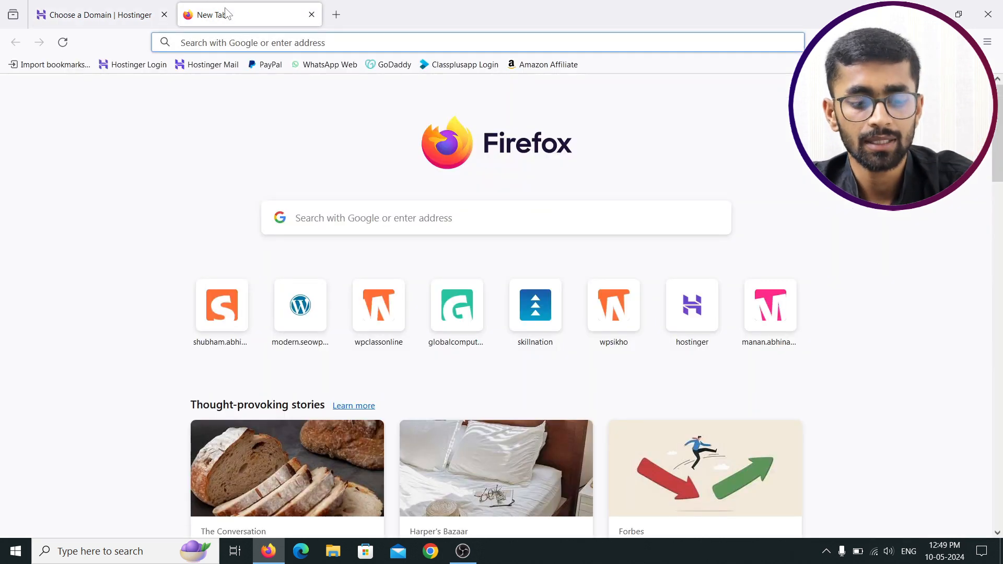
type("ho")
key("Return")
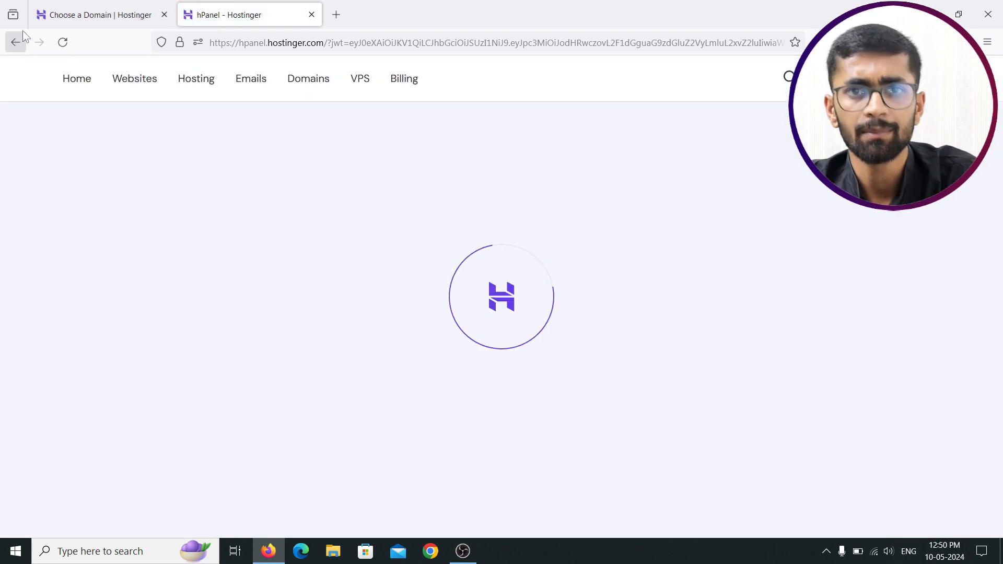
Step: Enter asgurukul.in as the domain name, which is flagged as already used at Hostinger
left_click(72, 16)
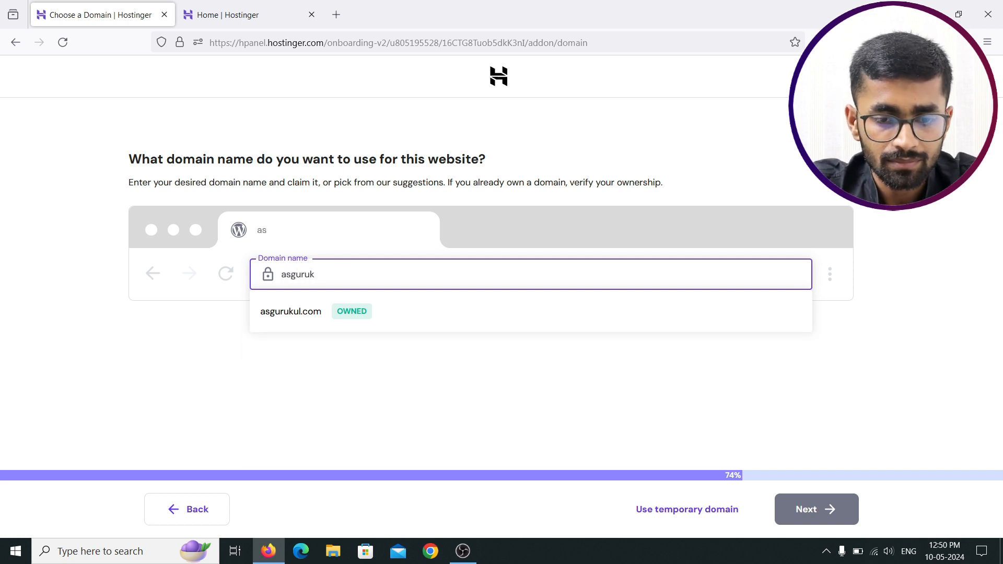
type("in")
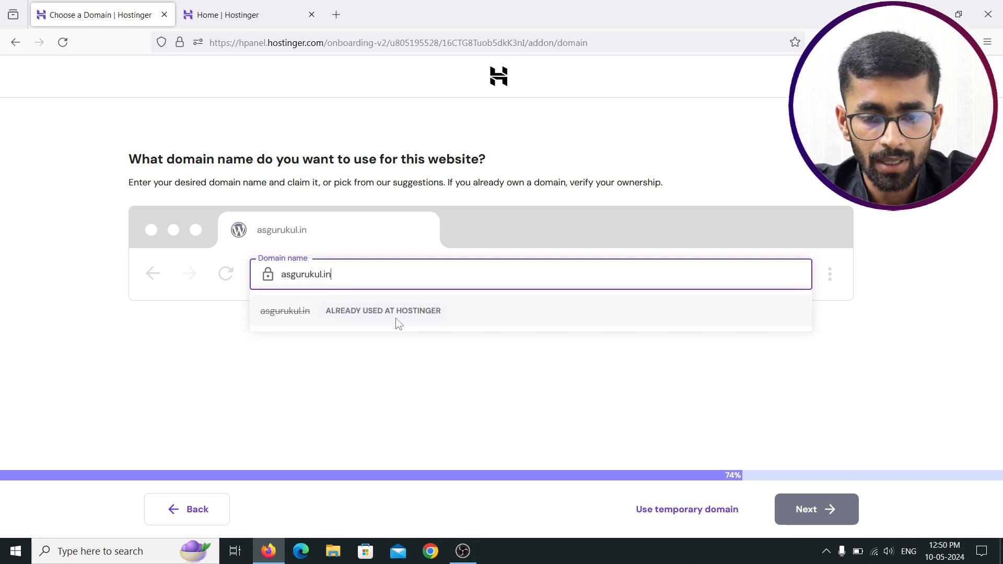
left_click(364, 317)
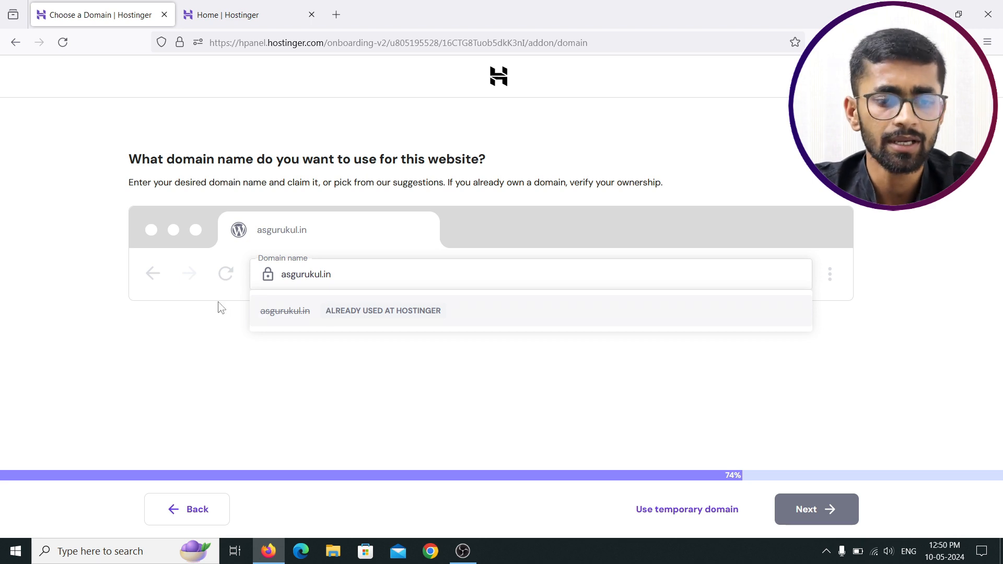
left_click(196, 512)
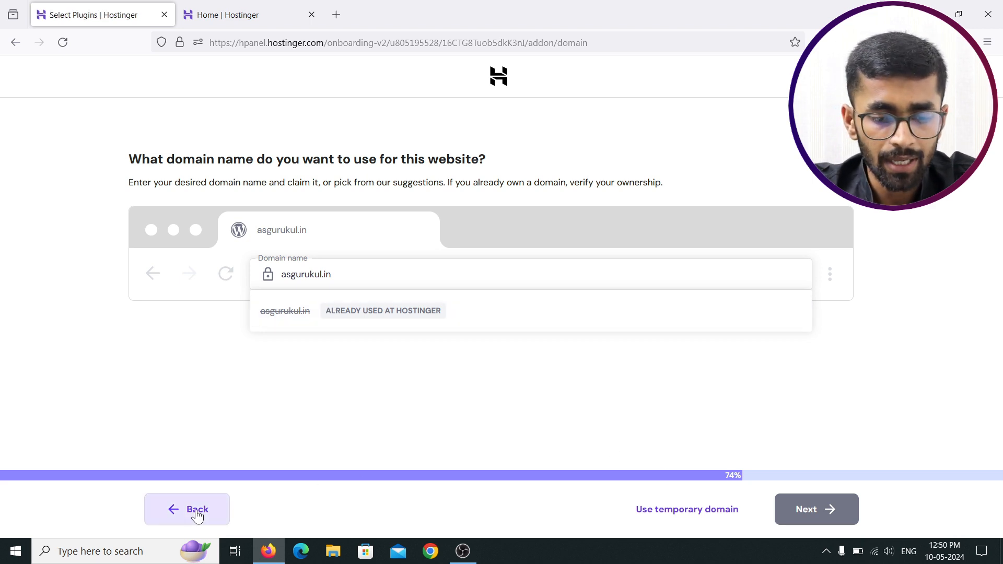
Step: Back out of the setup wizard and leave onboarding for the hPanel Home dashboard
left_click(196, 513)
left_click(198, 513)
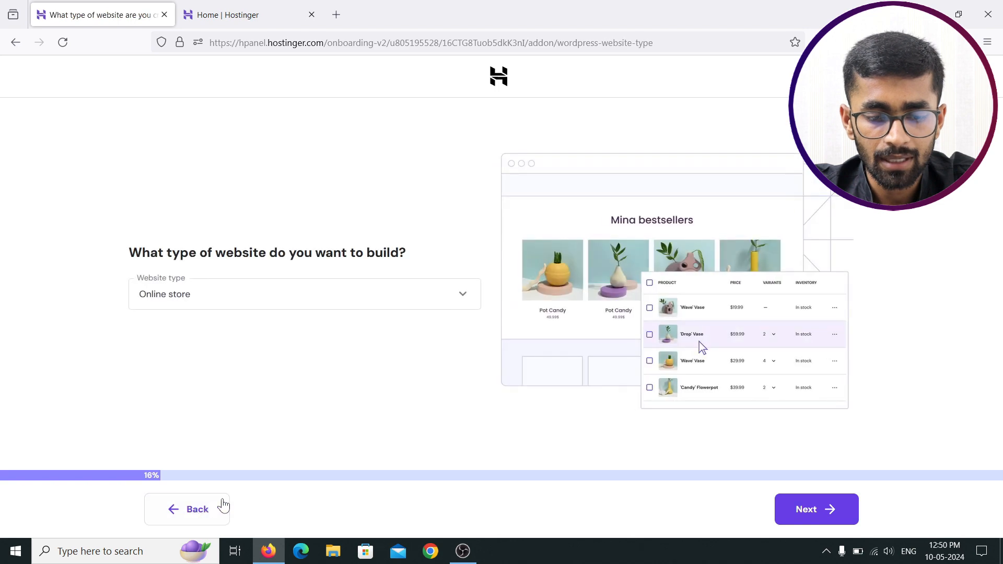
left_click(219, 505)
left_click(202, 513)
left_click(198, 512)
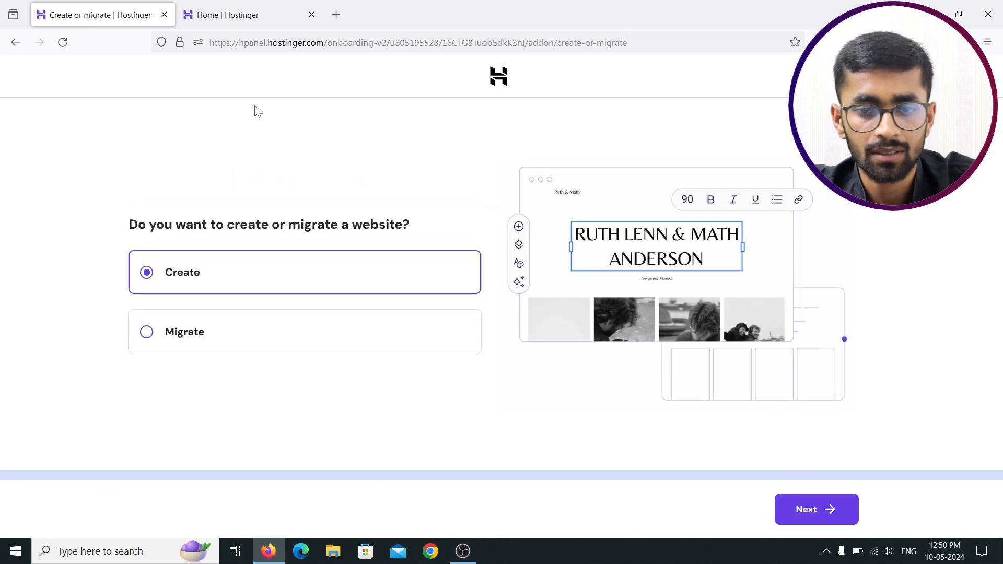
left_click(499, 77)
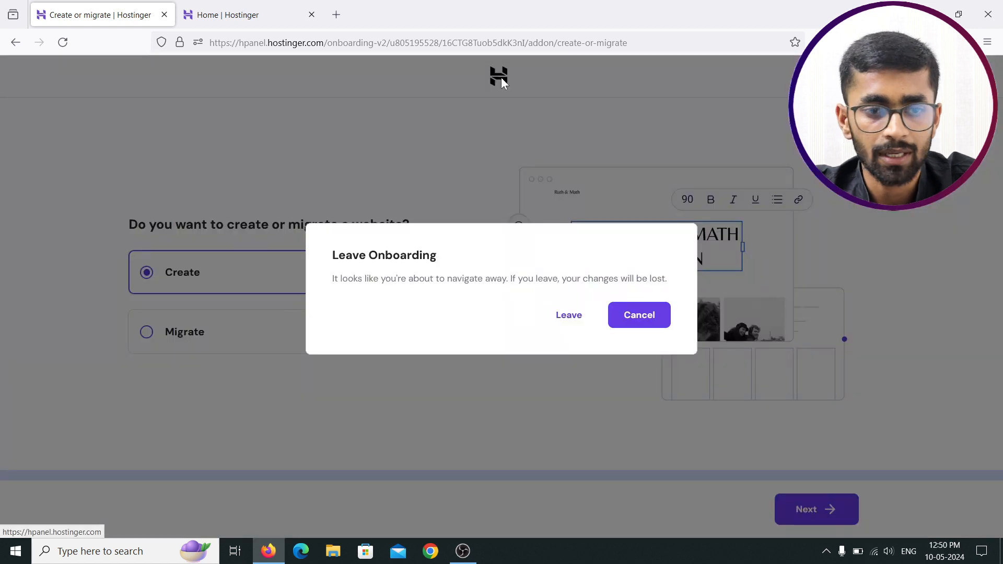
left_click(574, 320)
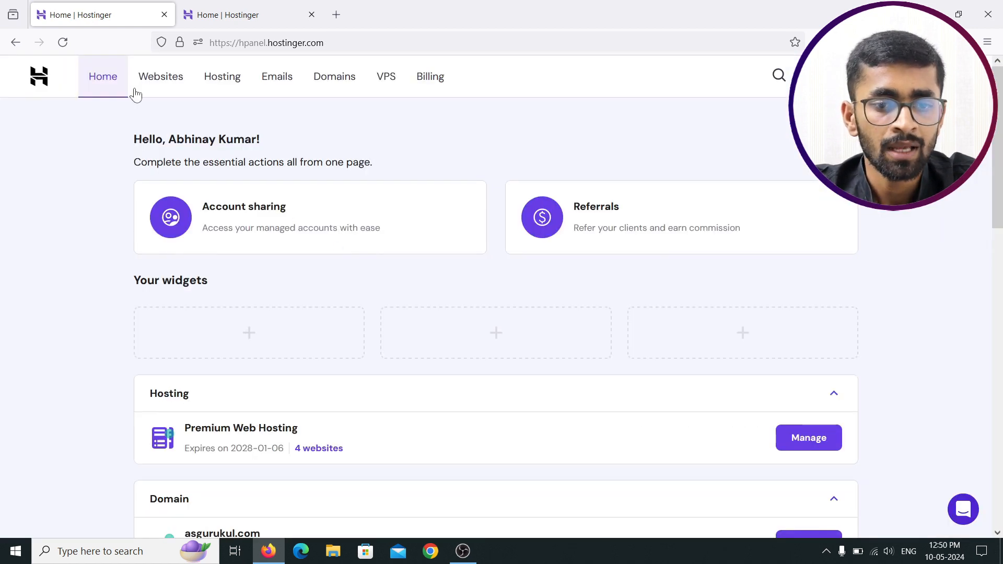
Step: Reload hPanel, open the Websites list of 8 sites, and show the add-website options
left_click(63, 41)
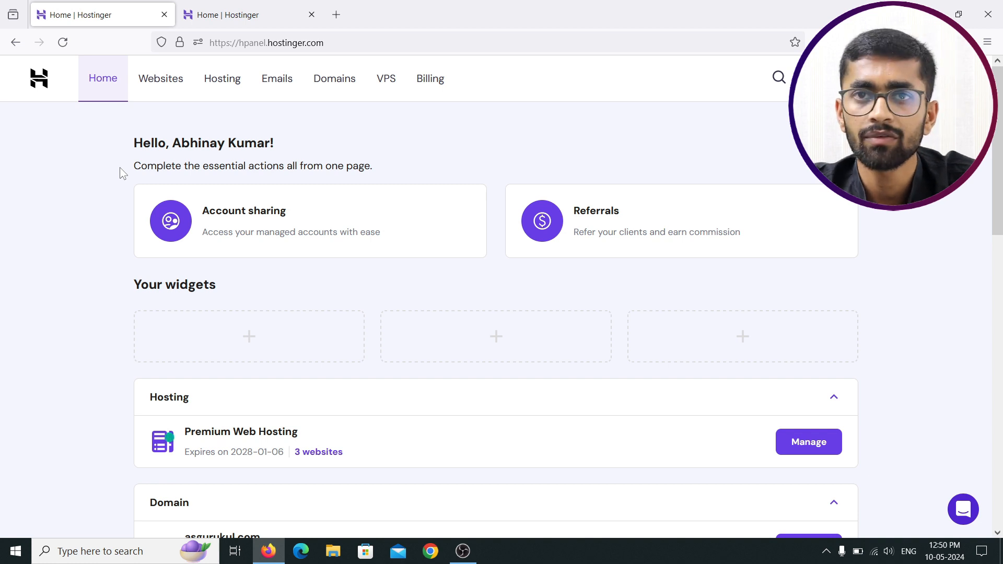
left_click(180, 79)
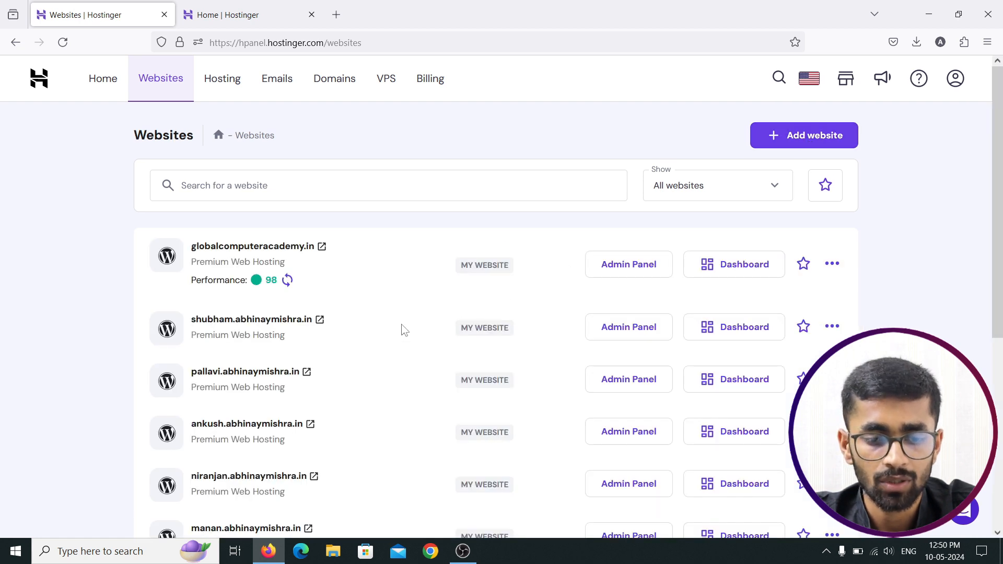
scroll(403, 330, "down", 5)
scroll(403, 331, "up", 5)
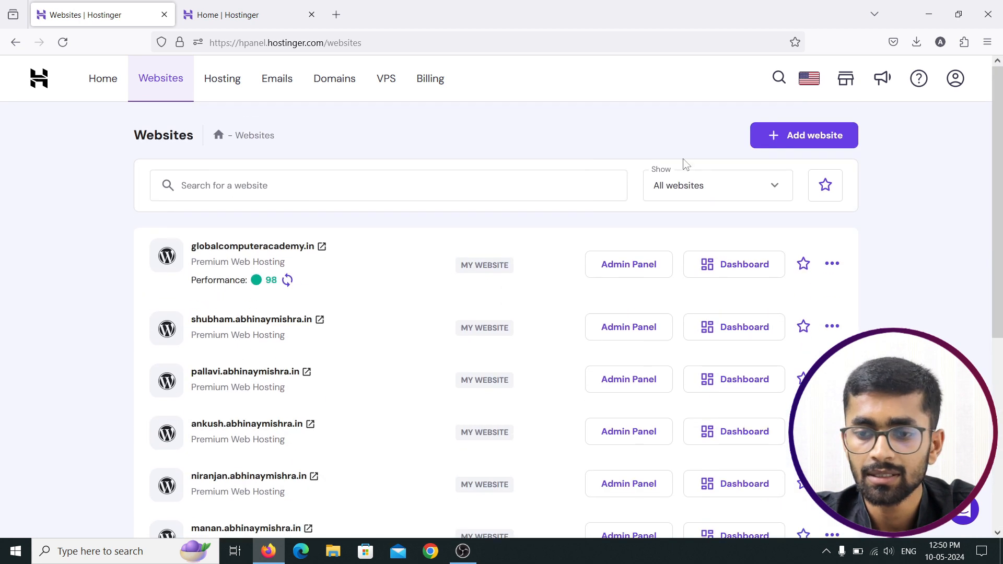
left_click(799, 149)
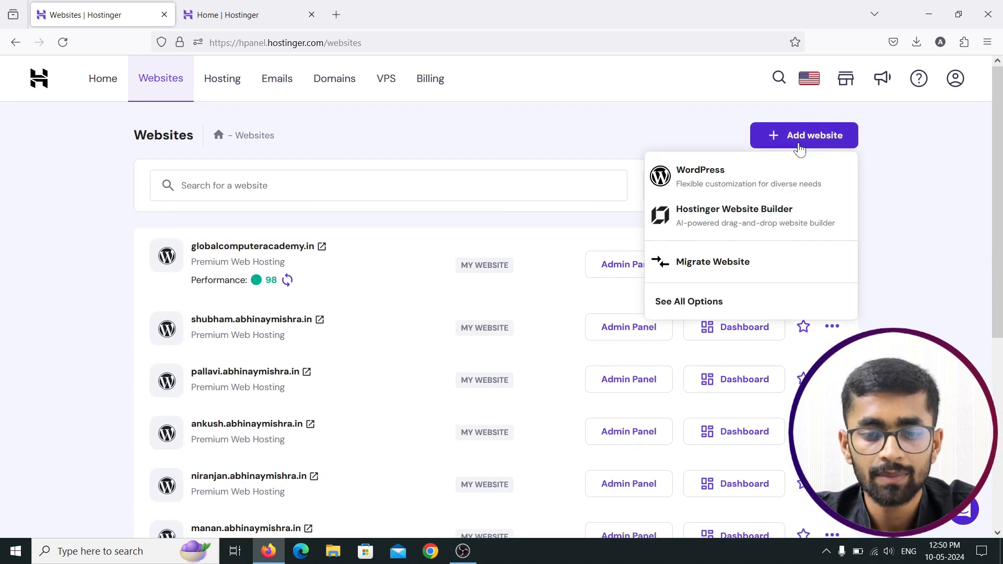
Step: Start creating a new website with WordPress and enter the administrator password
left_click(703, 306)
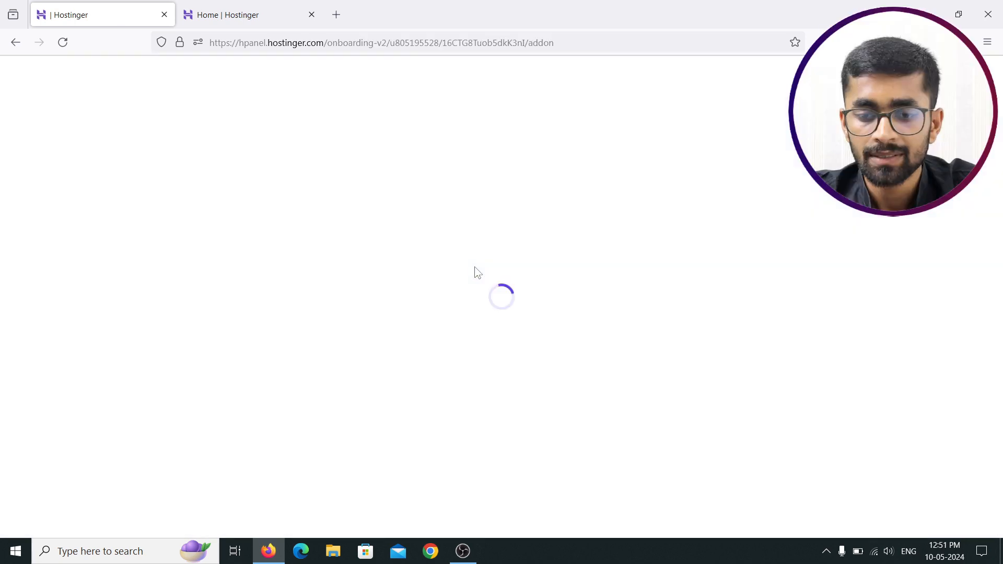
left_click(277, 290)
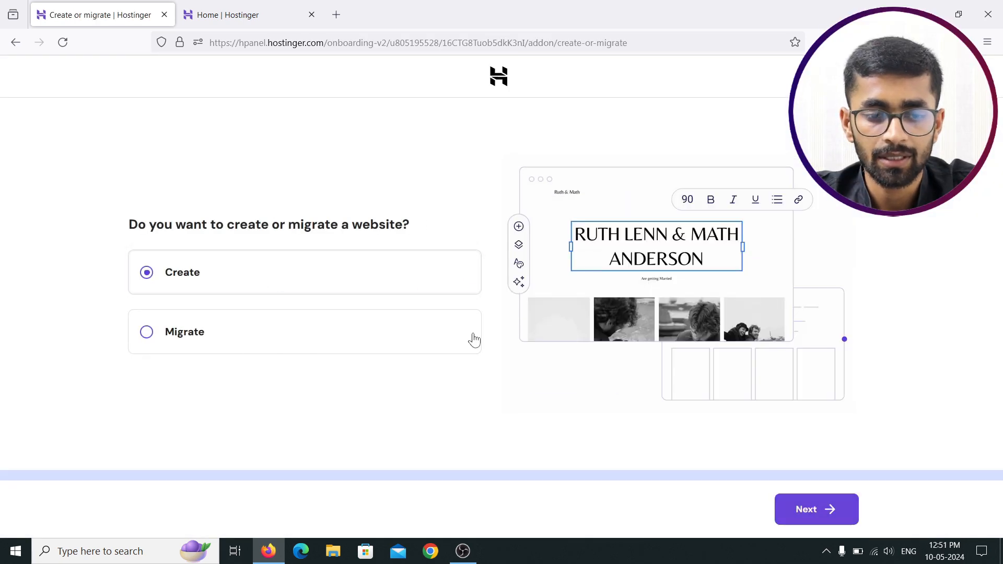
left_click(796, 506)
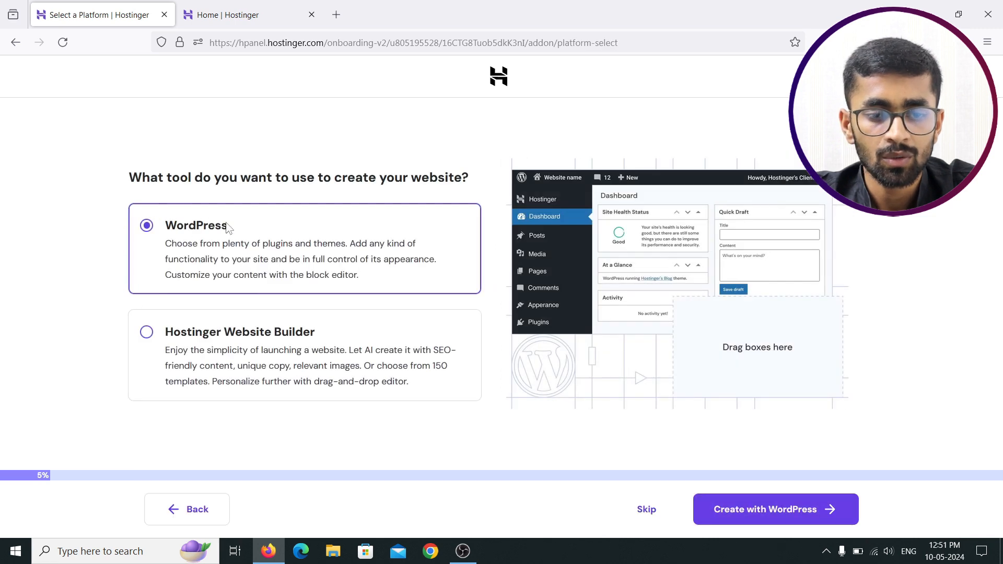
left_click(735, 516)
left_click(320, 307)
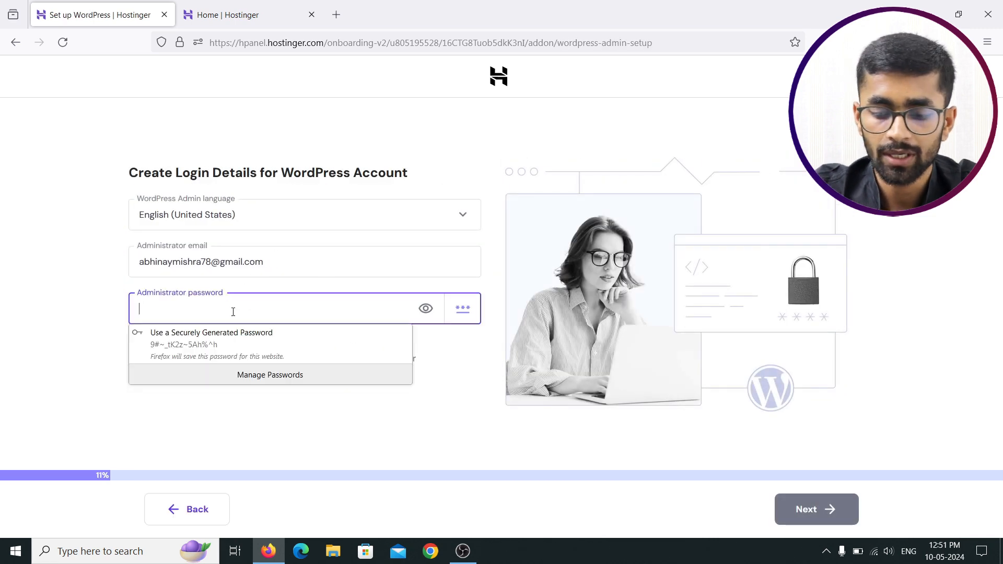
type("A")
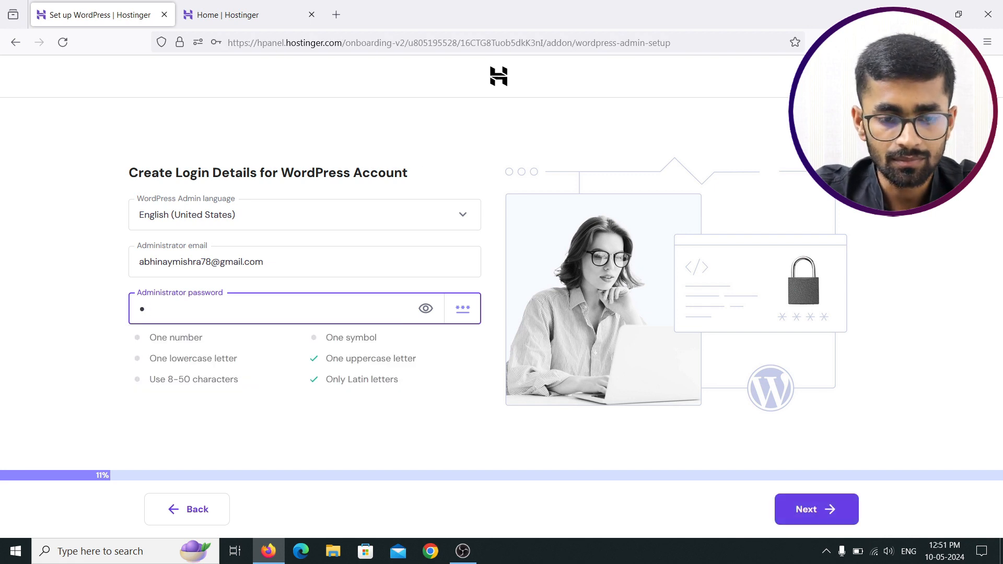
type("b")
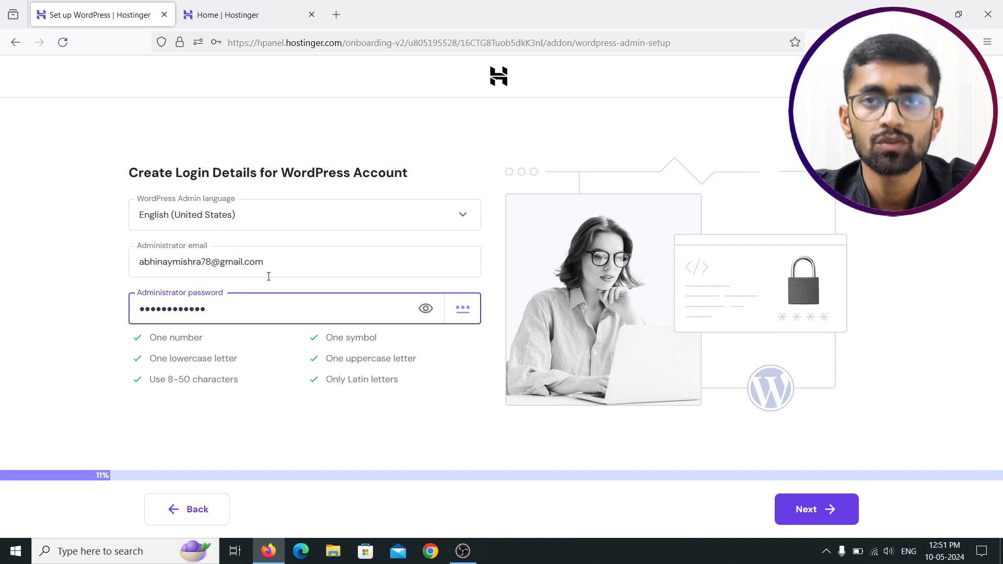
Step: Choose Online store as the site type, skip the template, and accept the pre-selected plugins
left_click(800, 517)
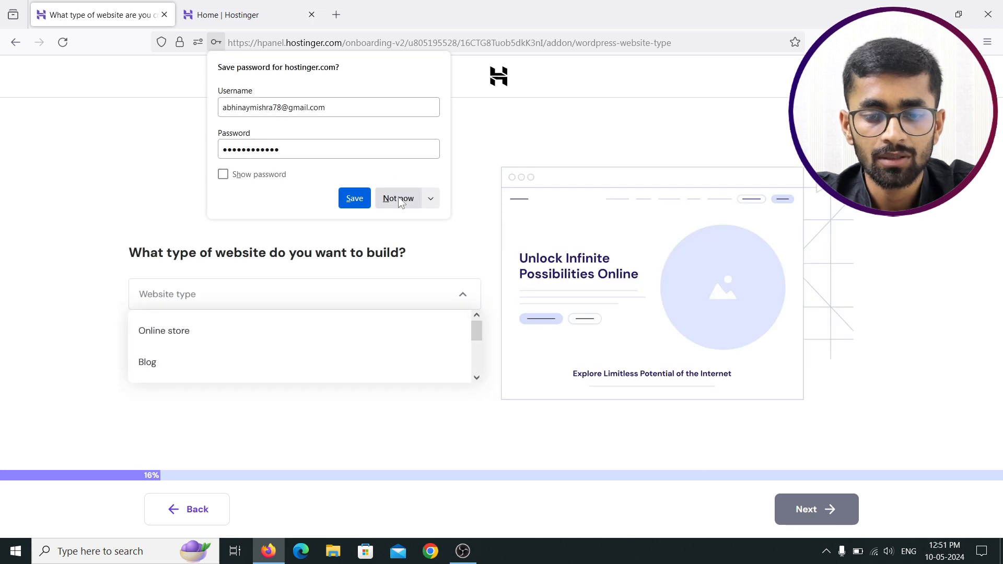
left_click(395, 198)
left_click(246, 332)
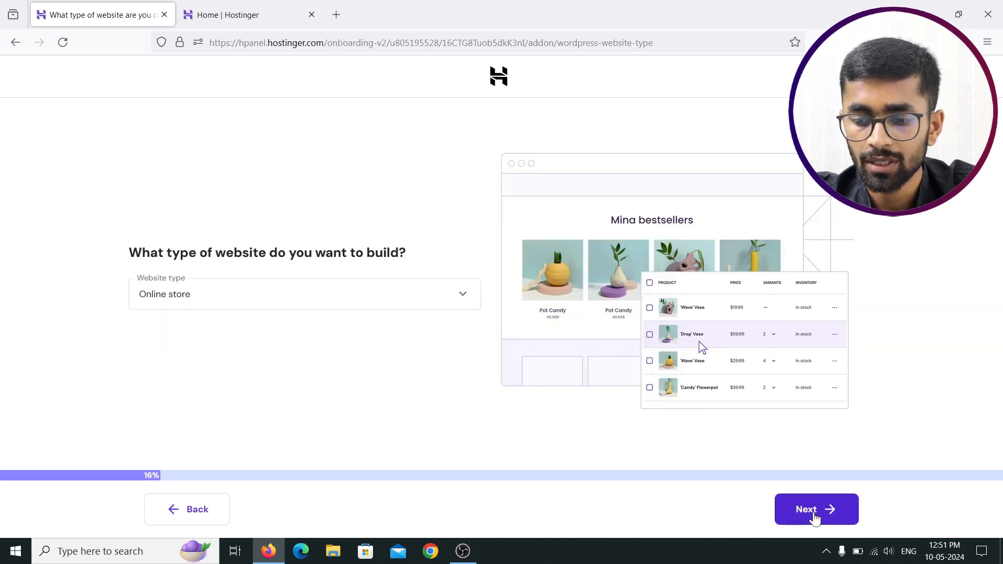
left_click(819, 510)
left_click(731, 513)
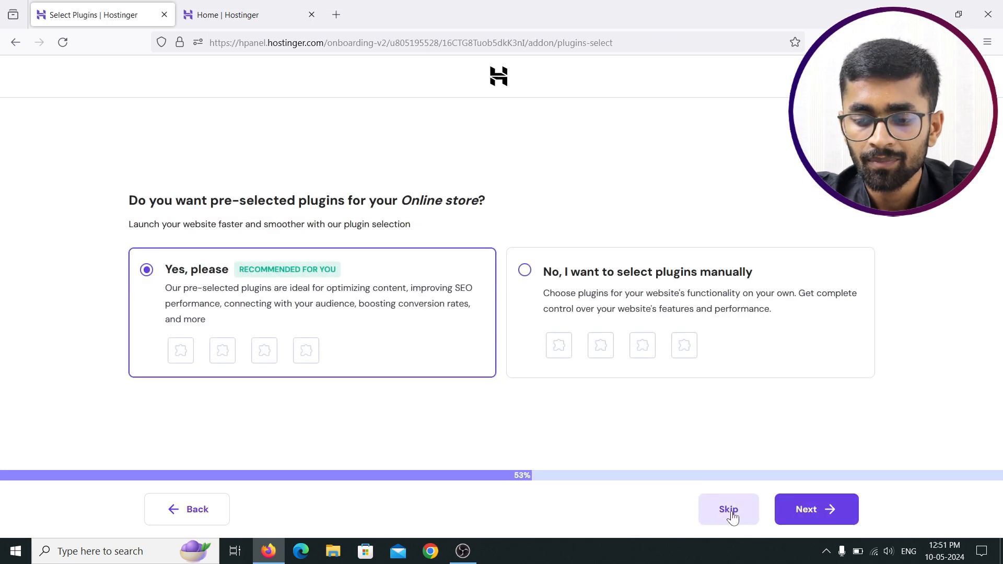
left_click(731, 513)
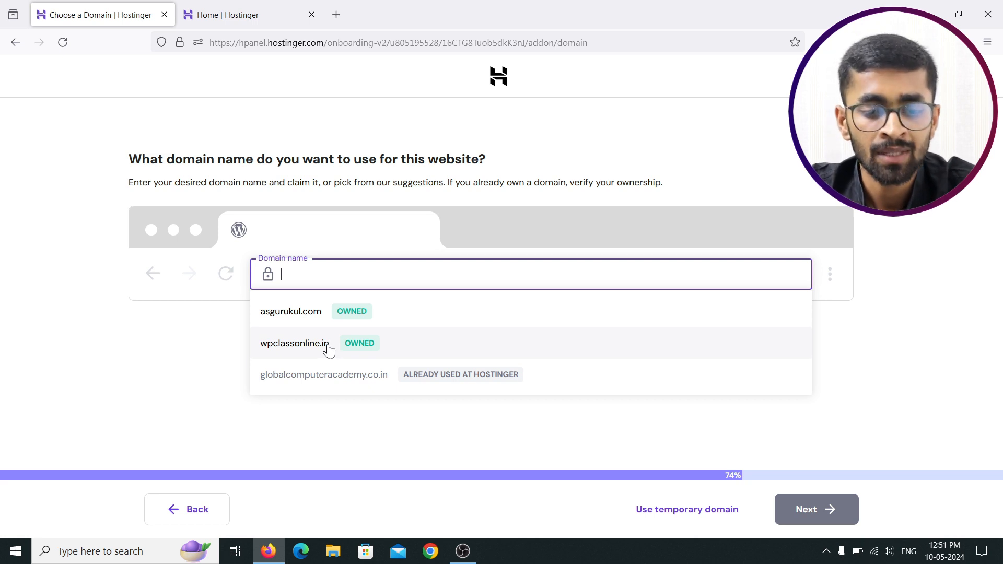
Step: Pick the owned domain wpclassonline.in and start building the WordPress site on it
left_click(328, 349)
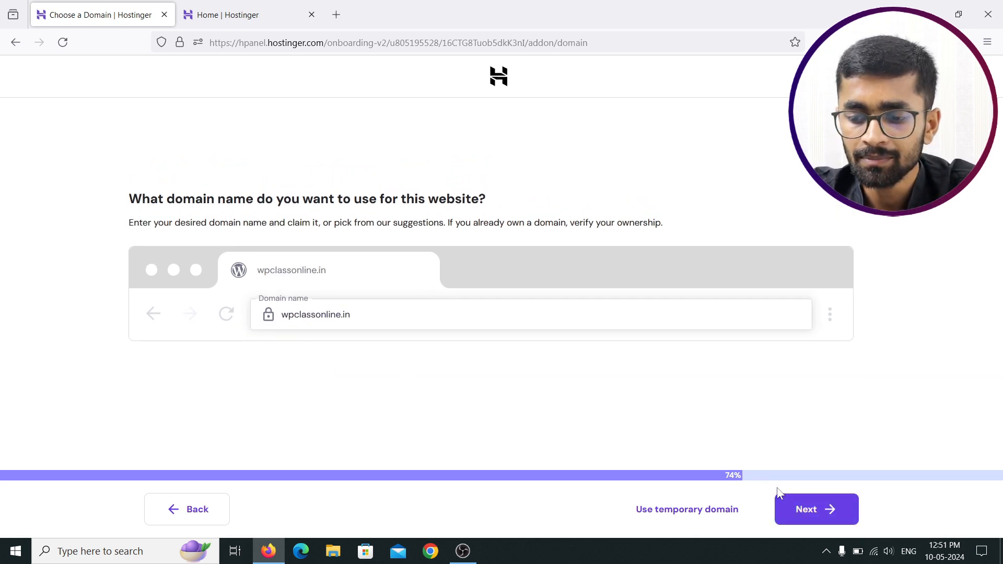
left_click(798, 513)
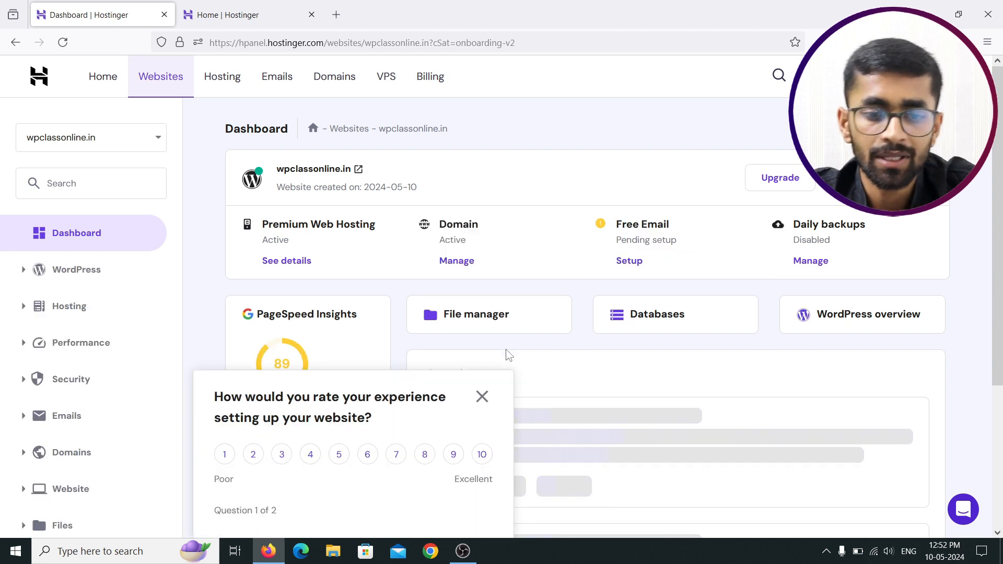
Step: Close the setup experience rating survey on the new site's dashboard
left_click(482, 397)
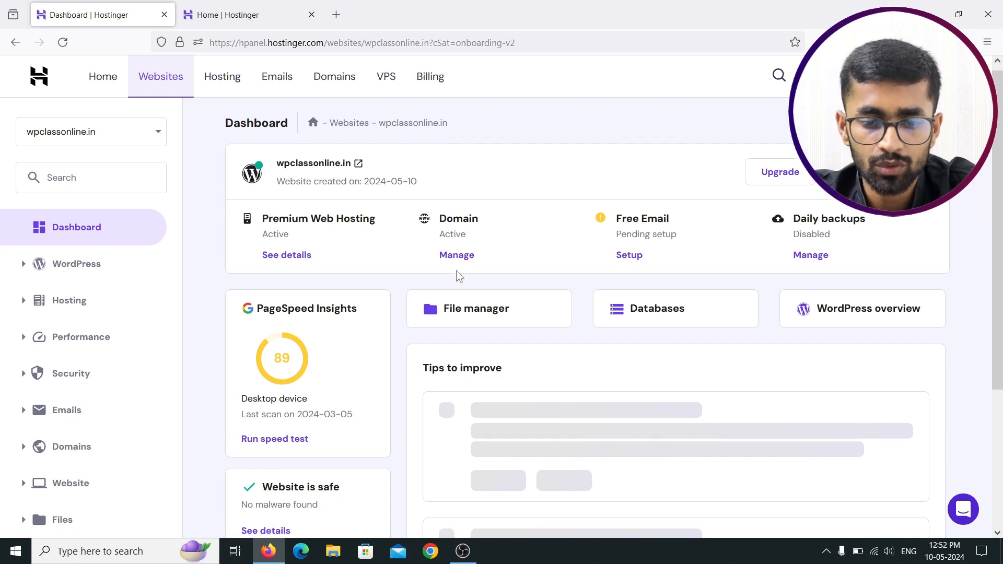
scroll(459, 279, "down", 2)
scroll(239, 253, "up", 3)
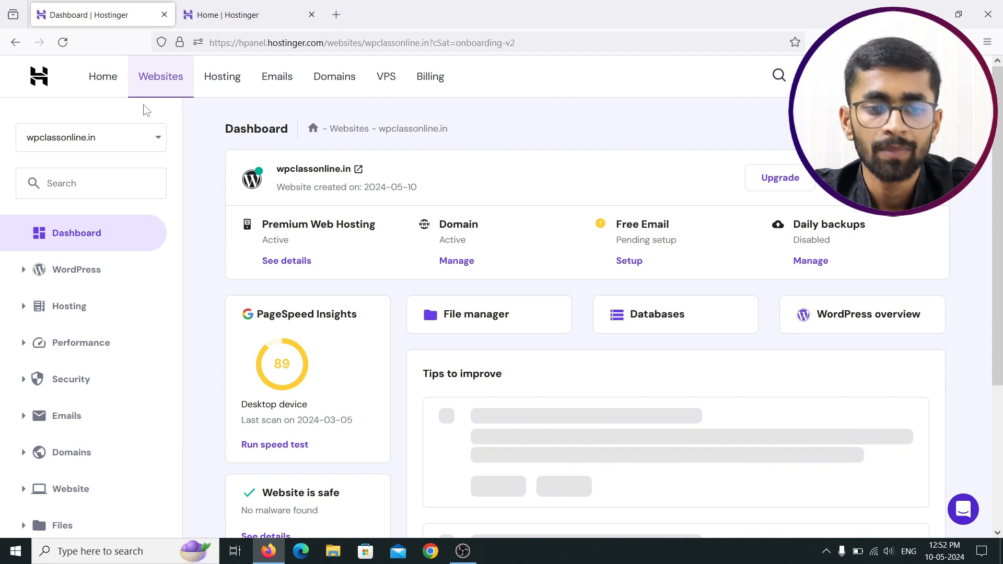
Step: Find the SSL page via the sidebar search for 'ssl' and reload it to show Lifetime SSL Active
left_click(75, 177)
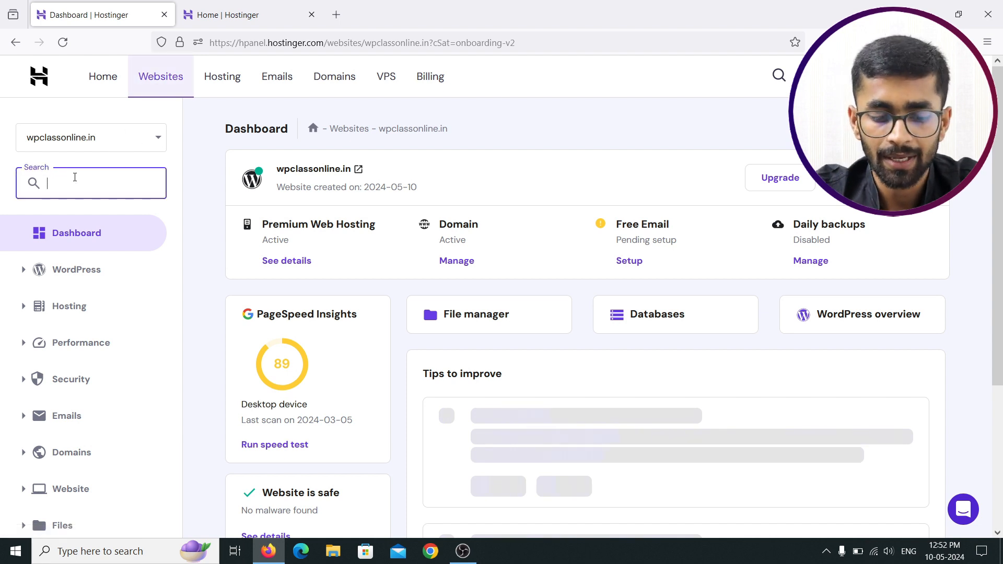
type("ssl")
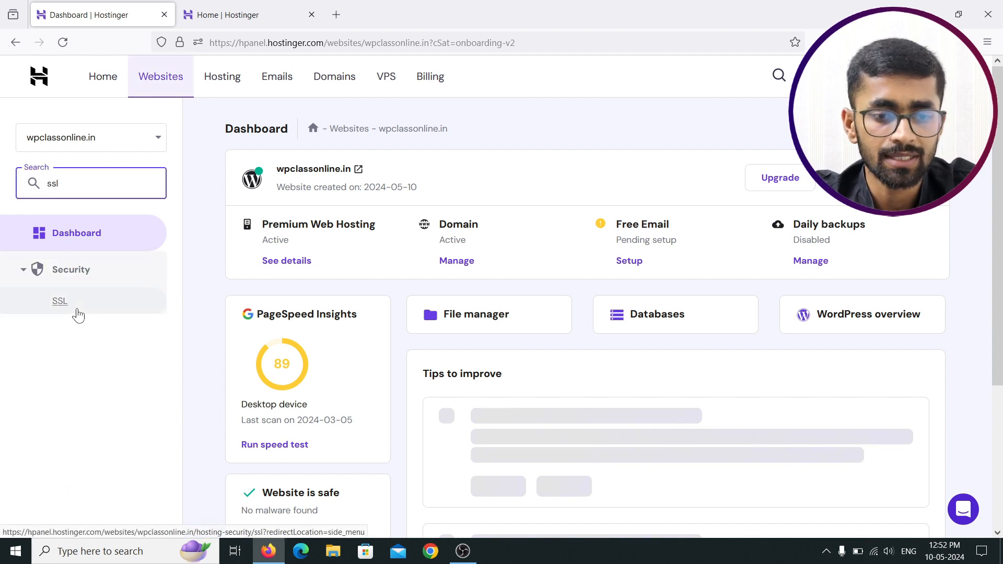
left_click(76, 309)
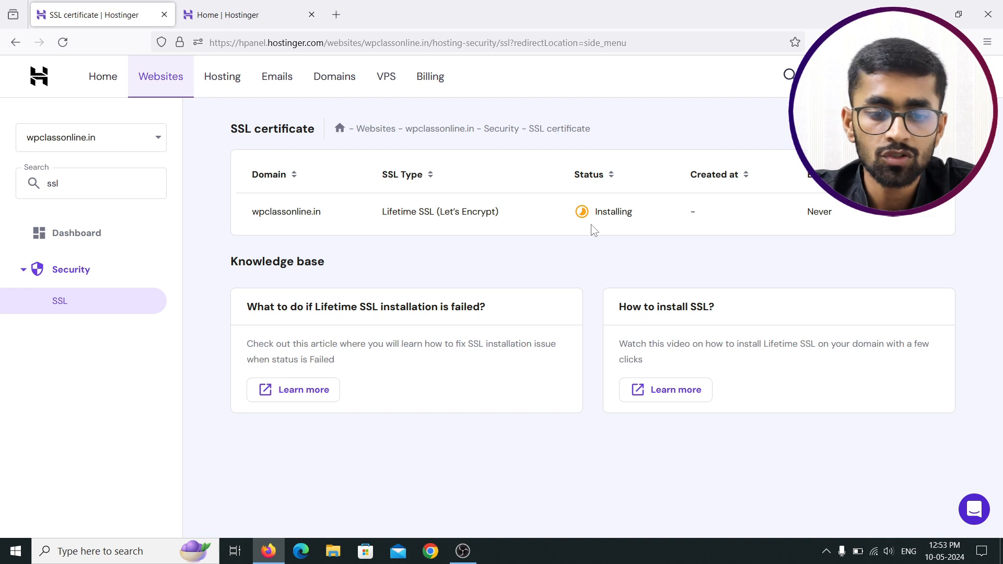
left_click(63, 43)
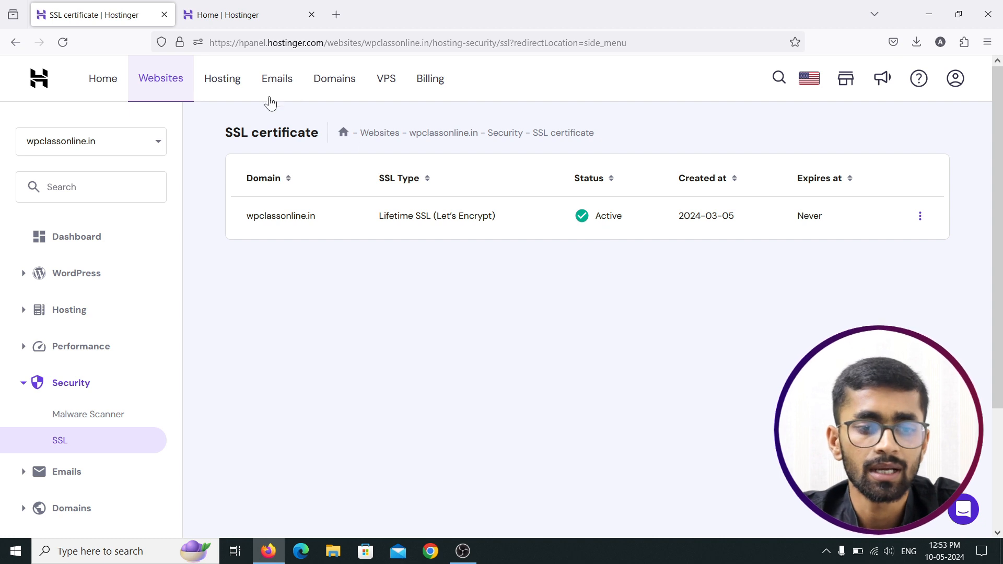
Step: From the Websites list, open wpclassonline.in's WordPress admin, then its hPanel Dashboard
left_click(123, 91)
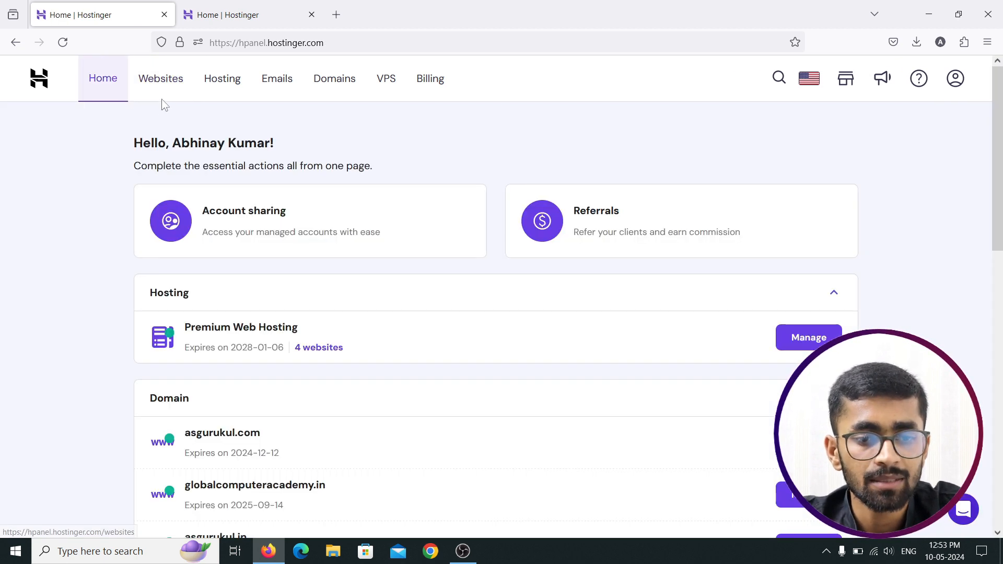
left_click(171, 90)
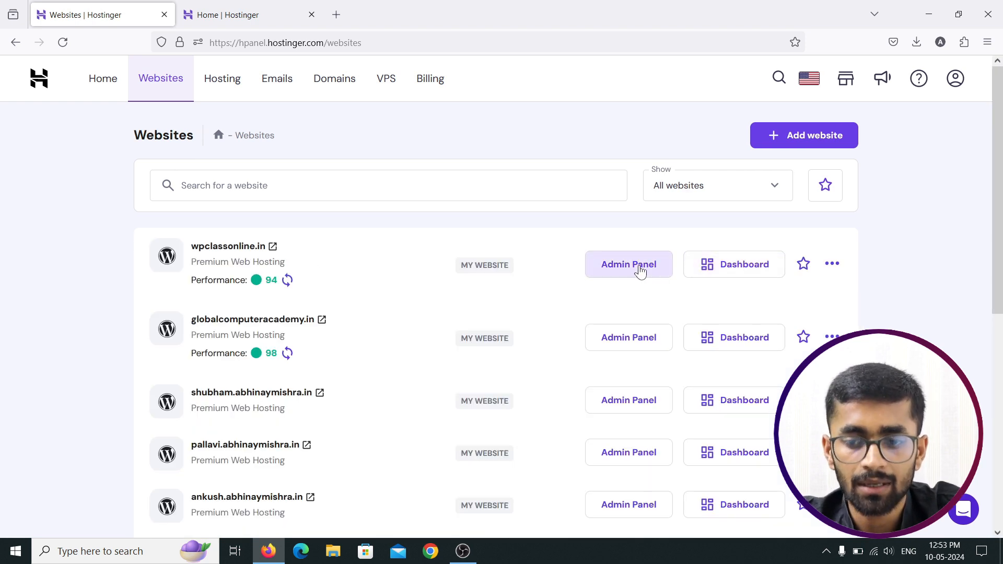
left_click(831, 265)
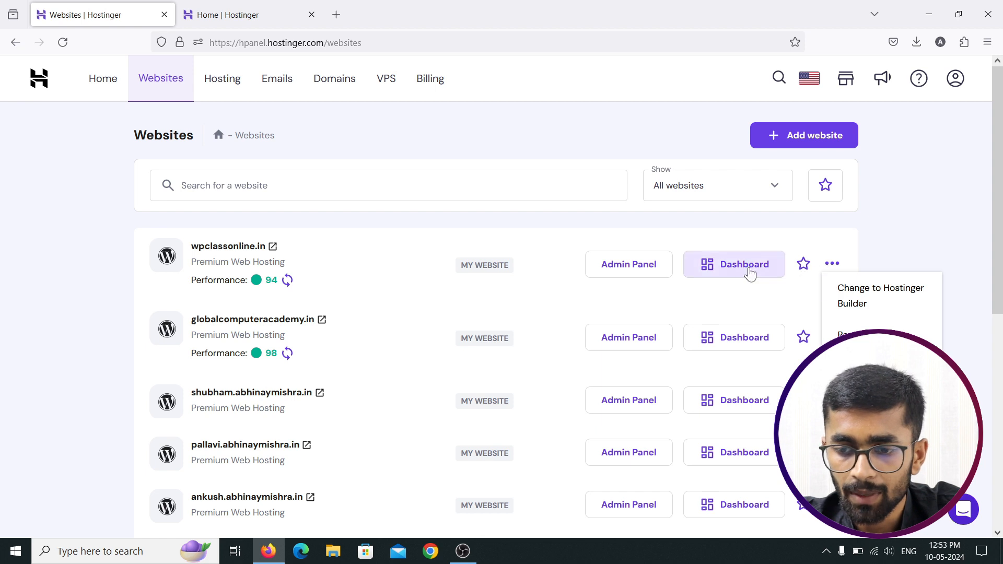
left_click(646, 269)
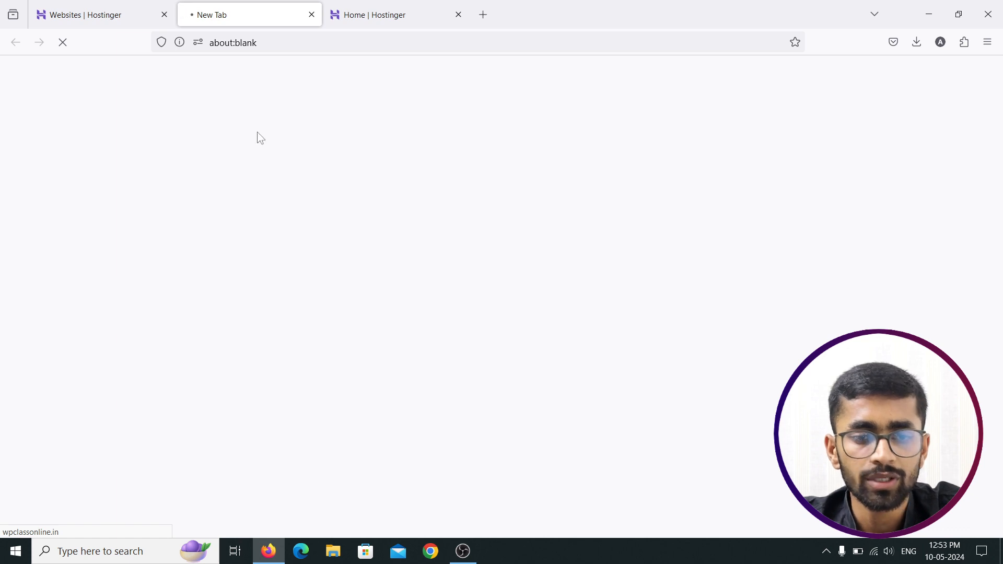
left_click(96, 16)
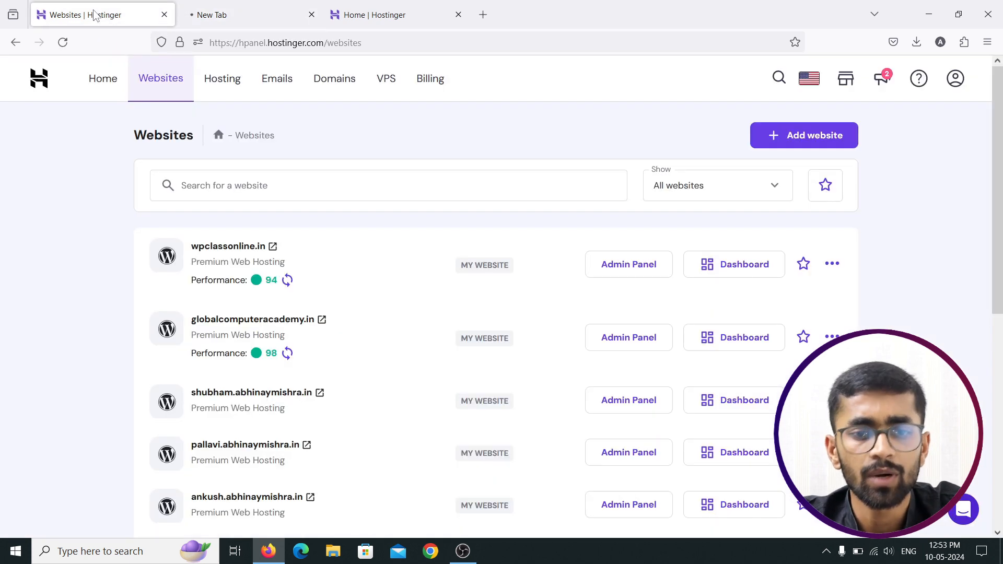
left_click(756, 277)
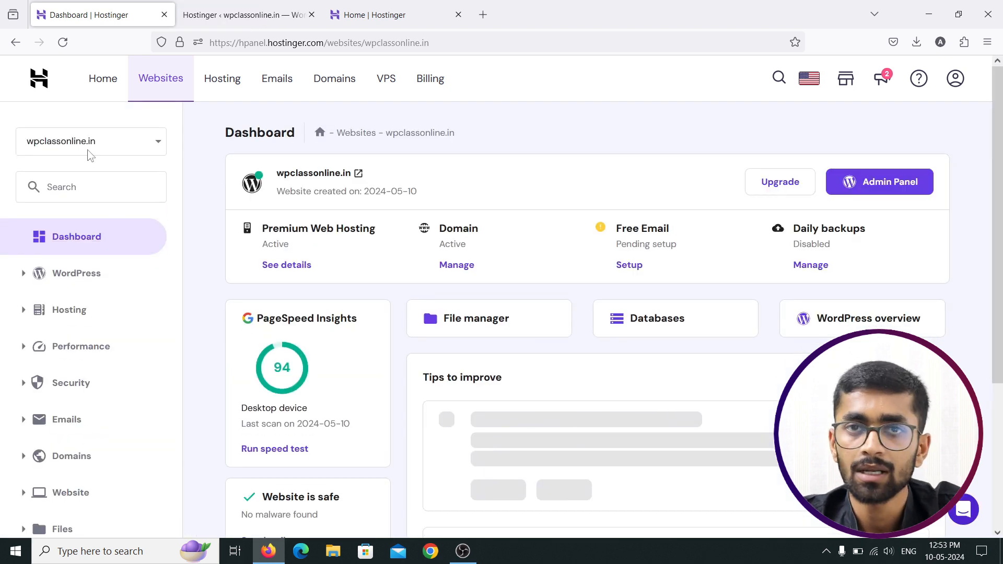
Step: Search 'ssl' and check the SSL page's certificate options for wpclassonline.in
left_click(85, 183)
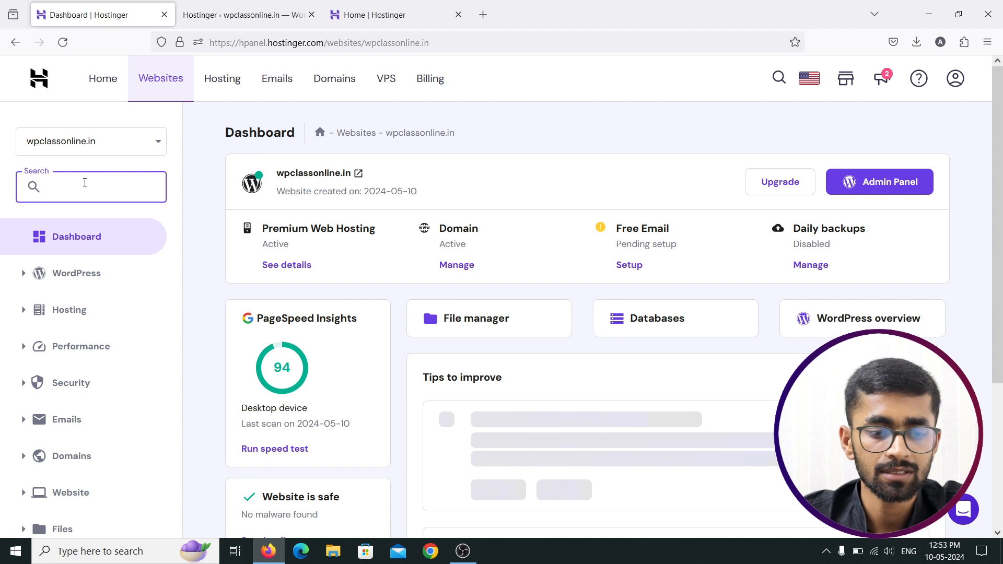
type("ssl")
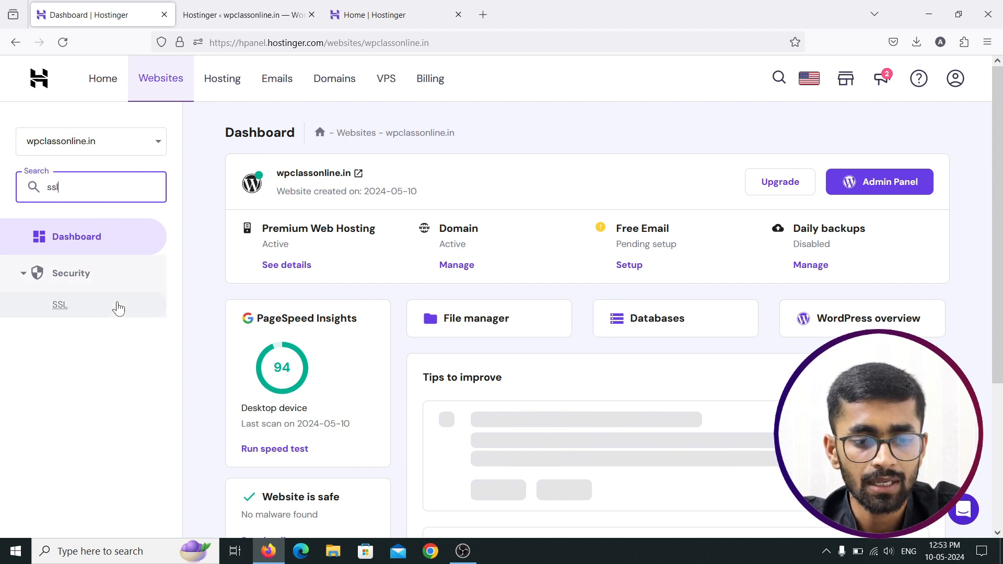
left_click(78, 314)
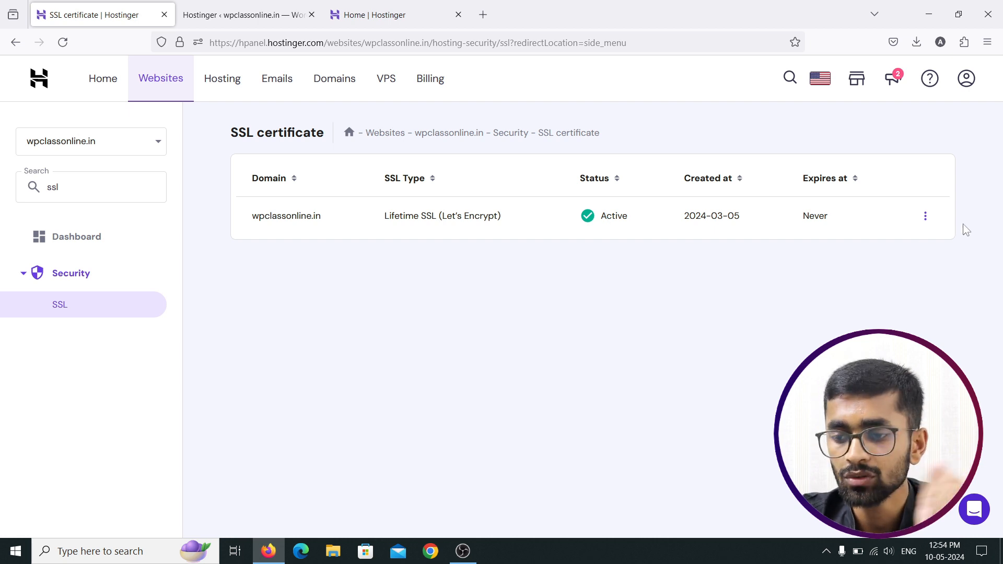
left_click(925, 216)
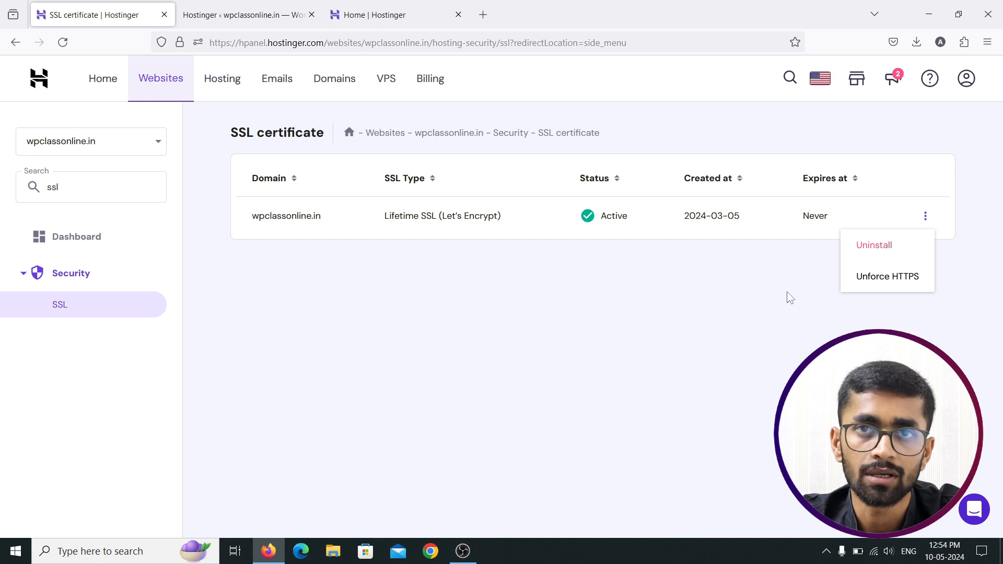
left_click(663, 290)
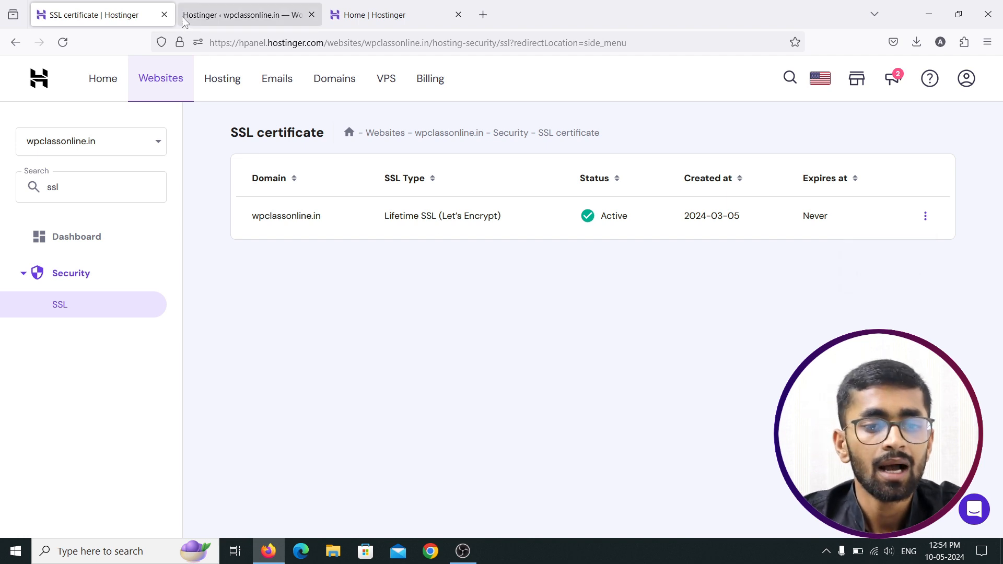
Step: Return to hPanel Home and close the duplicate Home tab and the WordPress admin tab
left_click(93, 93)
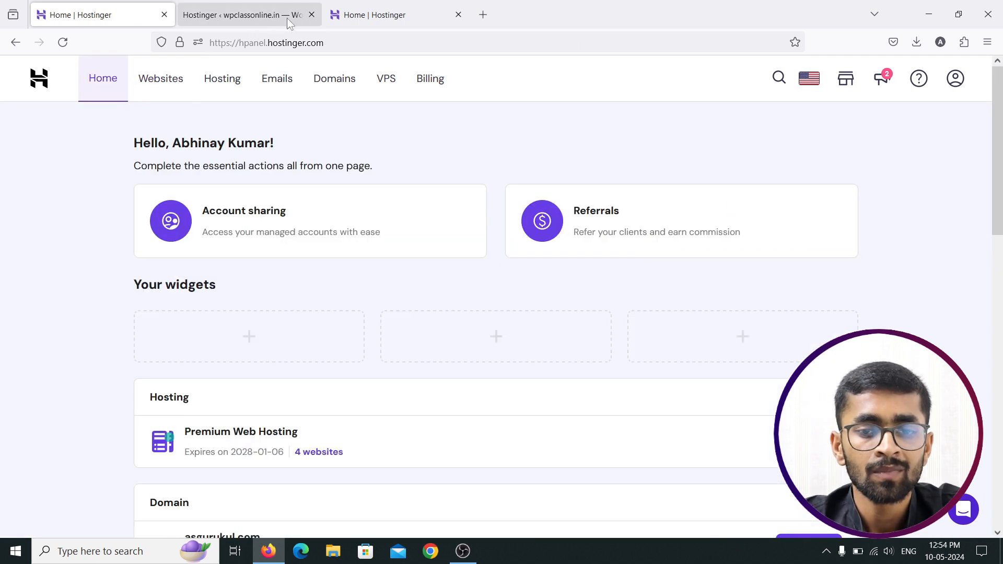
left_click(359, 20)
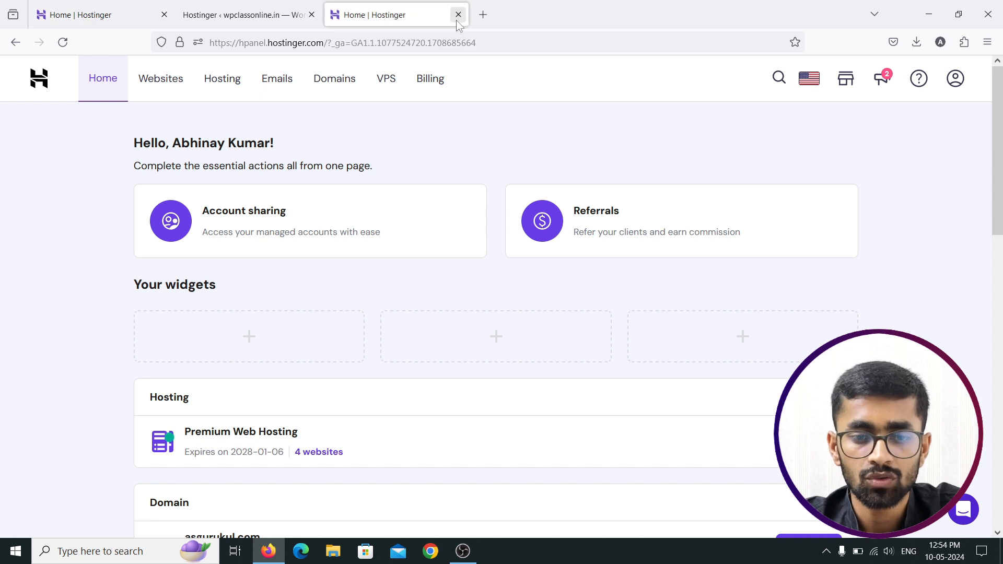
left_click(459, 14)
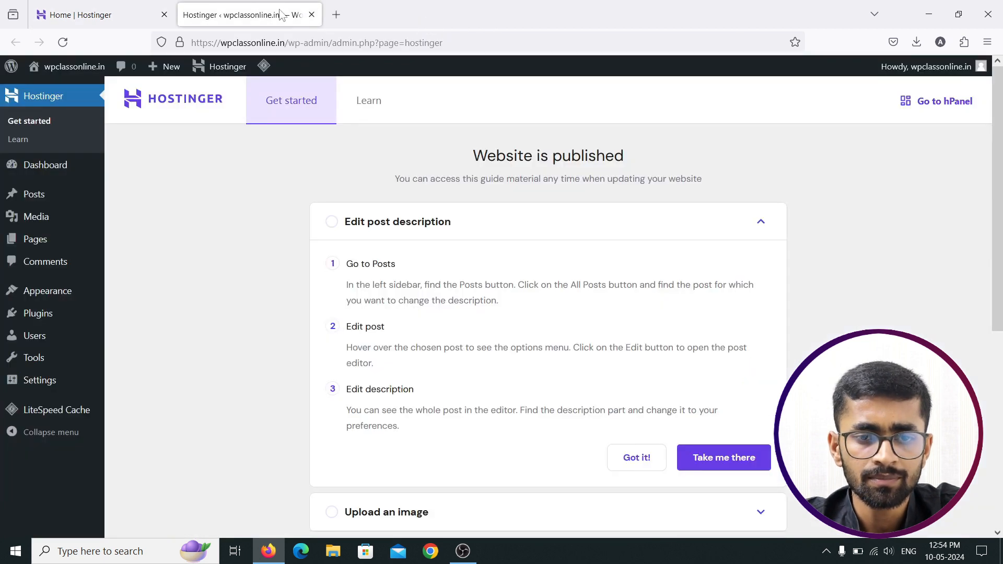
left_click(311, 15)
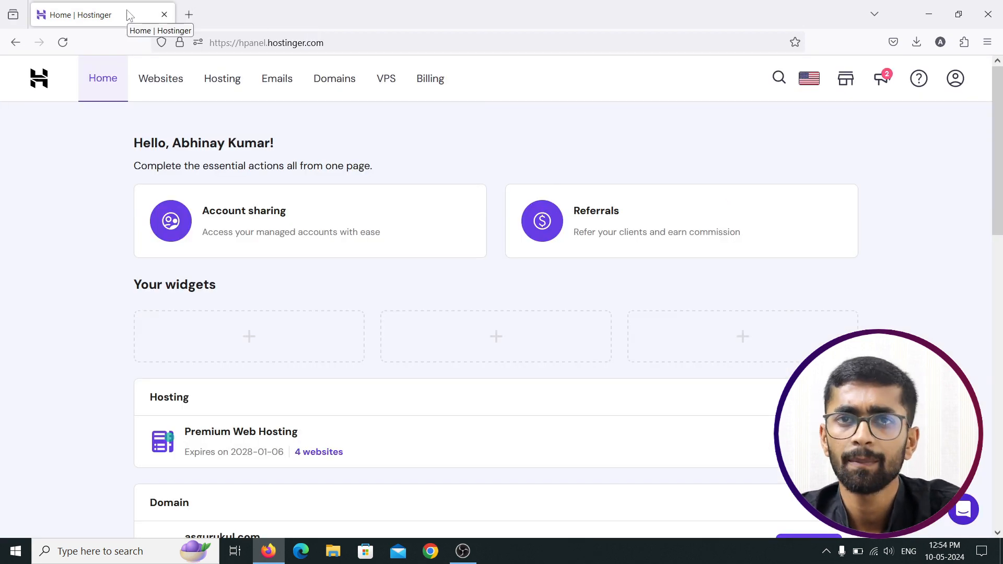
Step: Load wpclassonline.in in a new tab and look over the homepage
left_click(189, 15)
type("wpclassonline.in/")
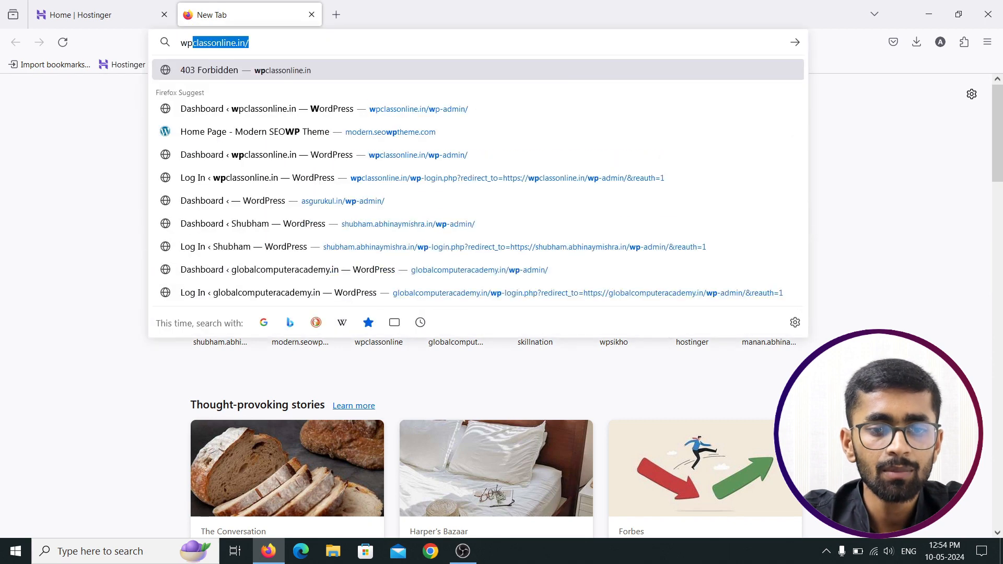
key("Return")
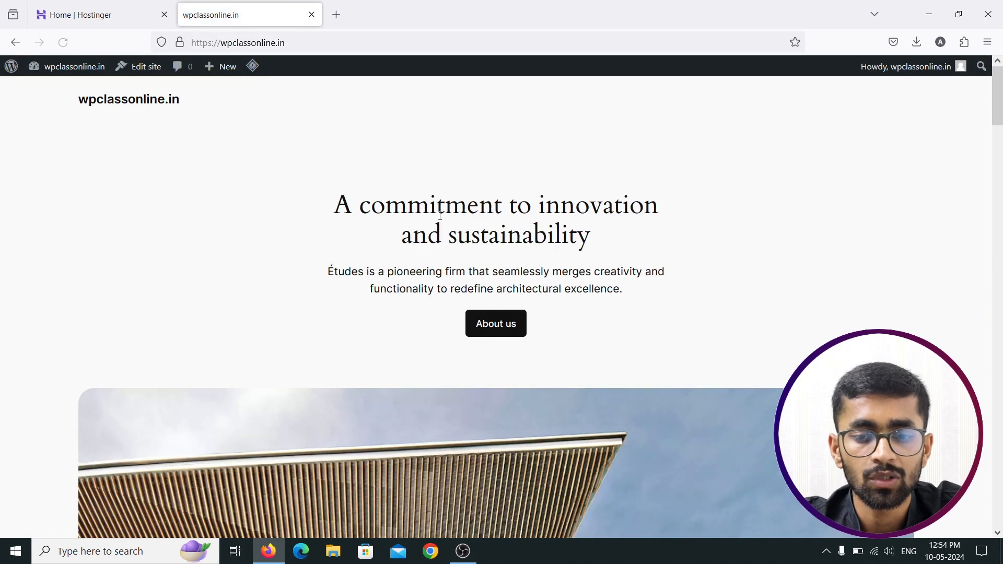
scroll(449, 225, "down", 10)
scroll(453, 229, "up", 10)
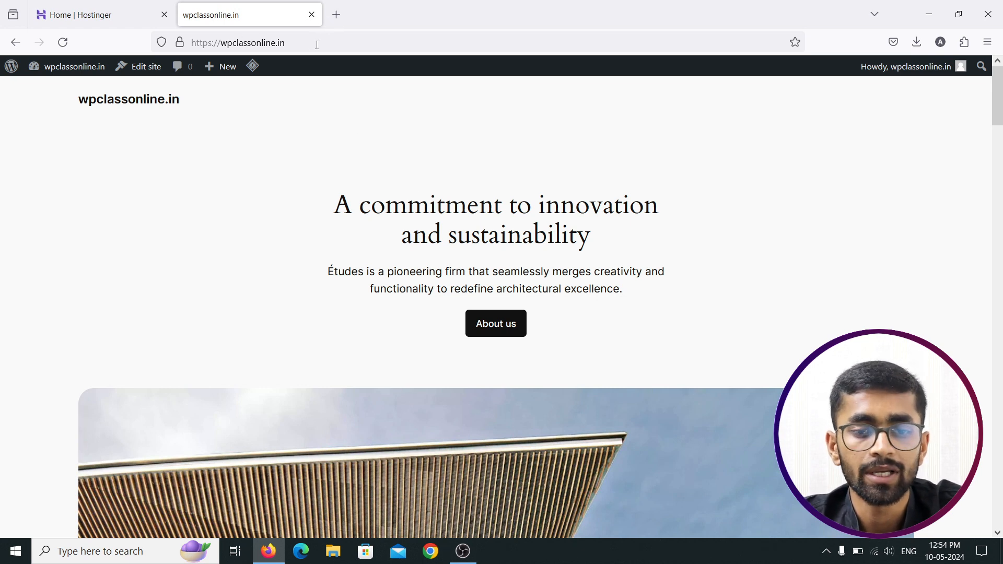
Step: Append /wp-admin to the site address to reach the WordPress Dashboard
left_click(368, 45)
left_click(372, 46)
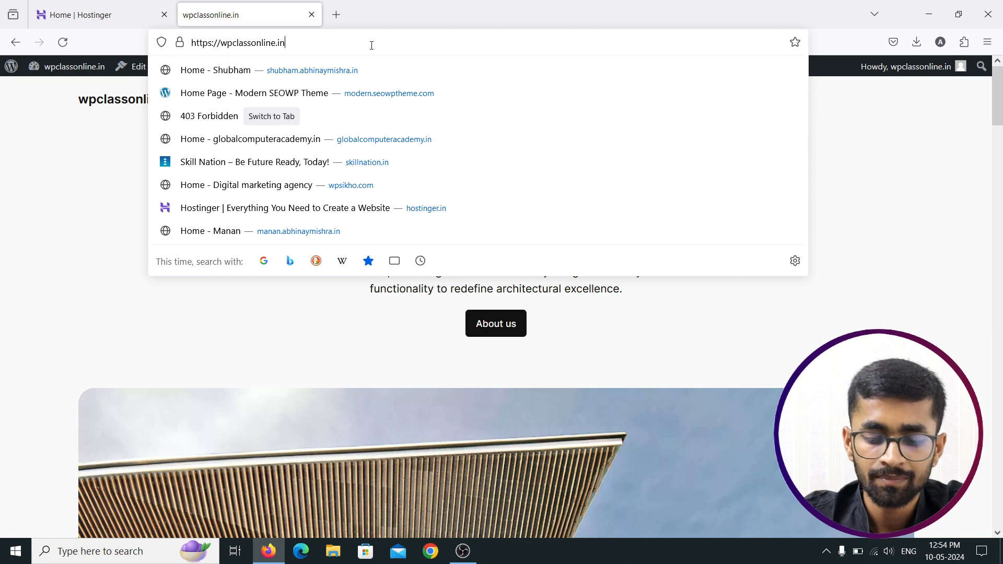
type("/")
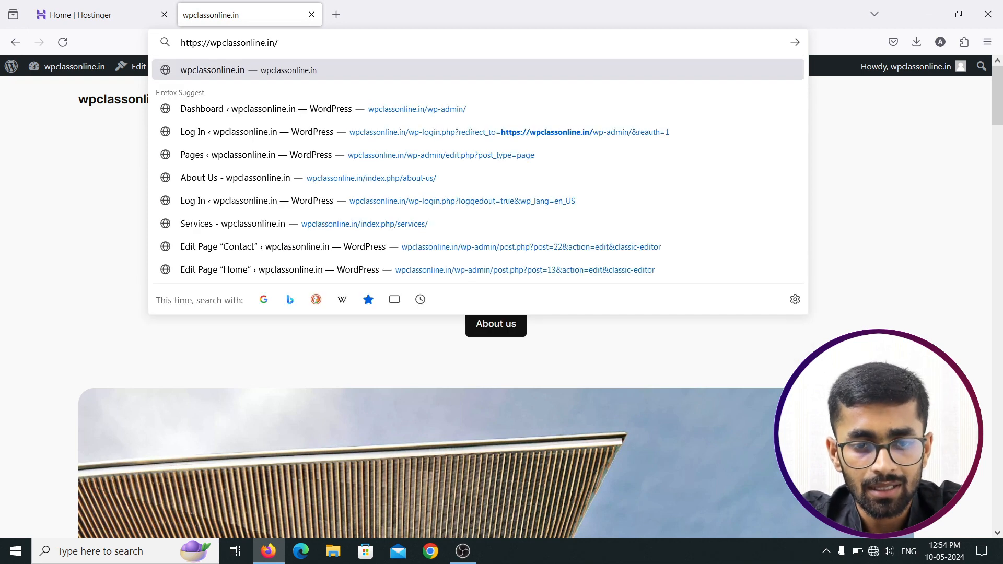
type("wp")
key("Return")
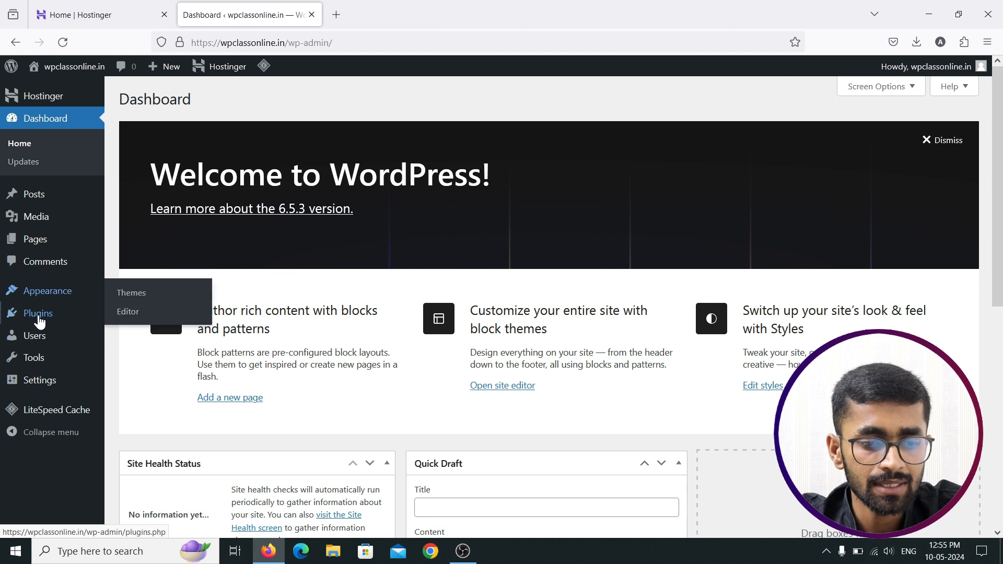
Step: Search 'updraft' on the Add Plugins page, then install and activate UpdraftPlus
mouse_move(55, 323)
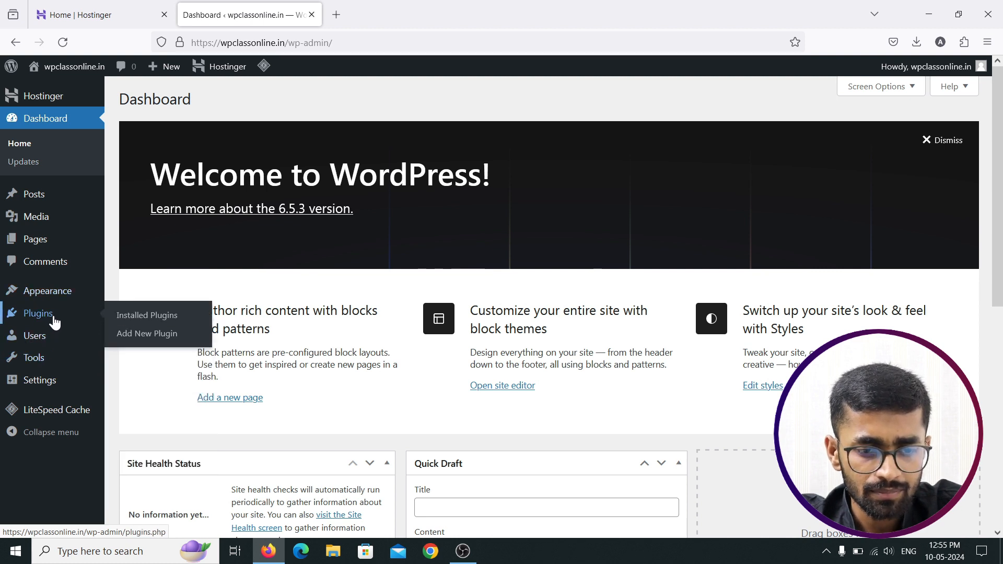
left_click(148, 337)
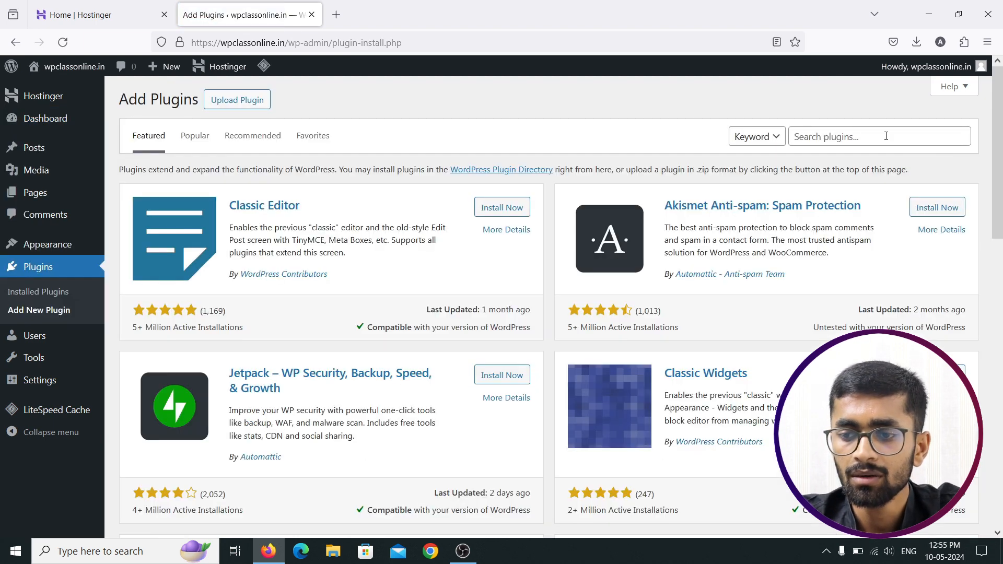
left_click(886, 136)
type("updraft")
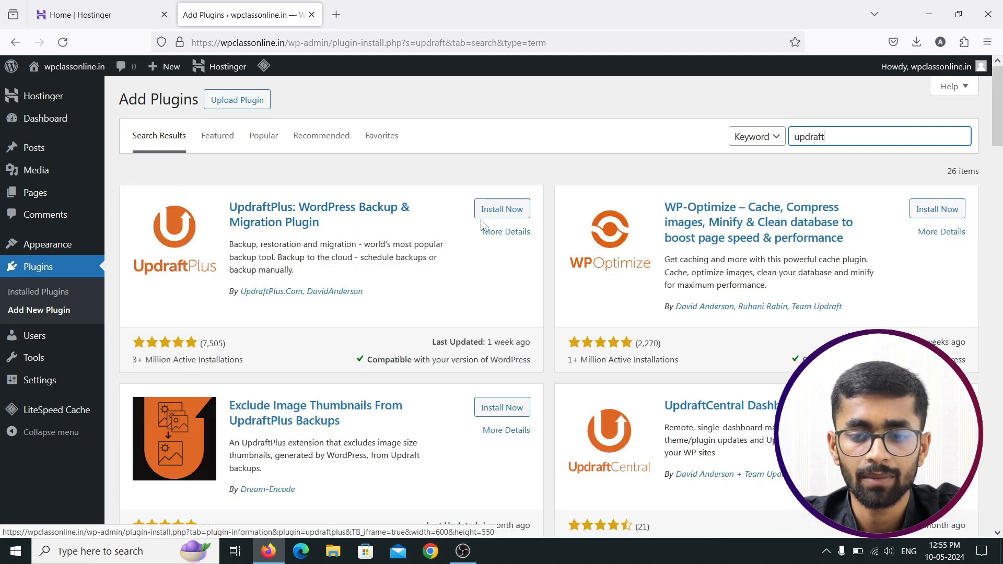
left_click(496, 213)
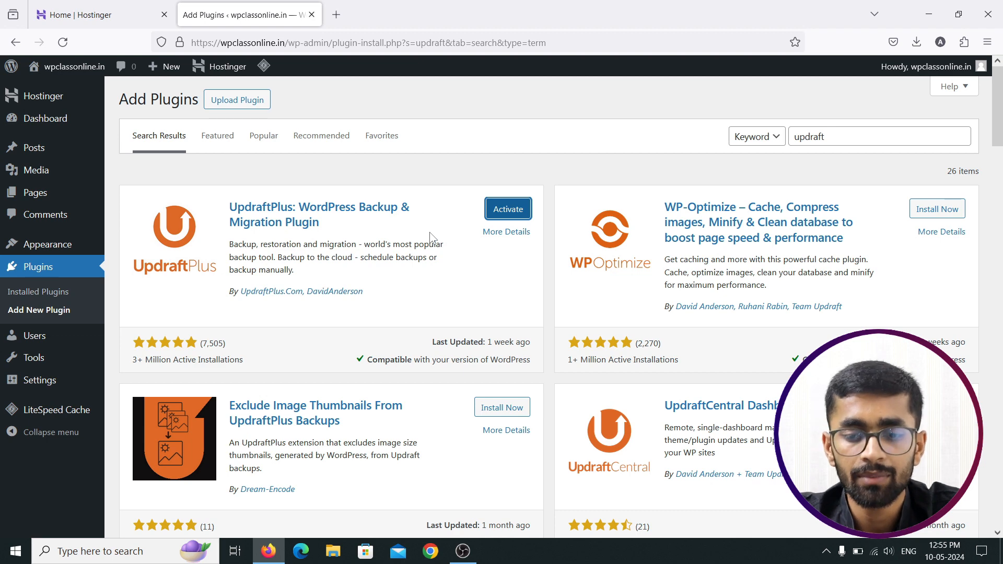
left_click(503, 215)
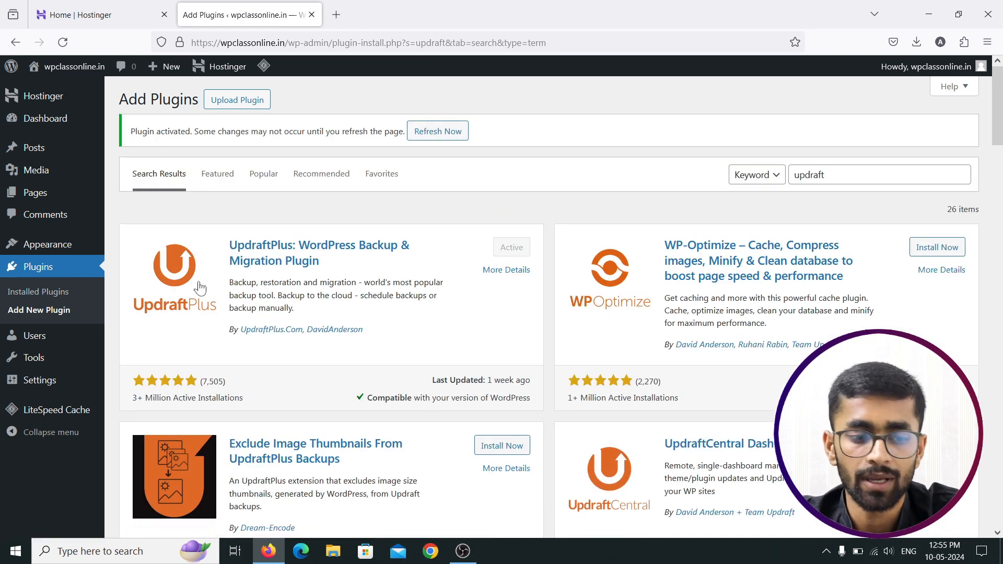
mouse_move(52, 383)
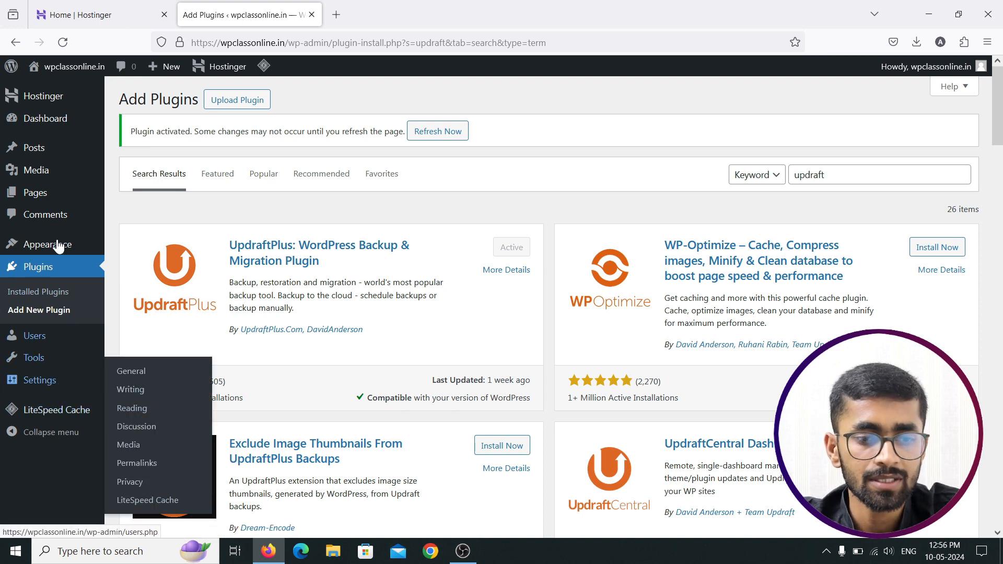
Step: Reload, open Settings > UpdraftPlus Backups, and dismiss the first-backup tour notice
left_click(63, 42)
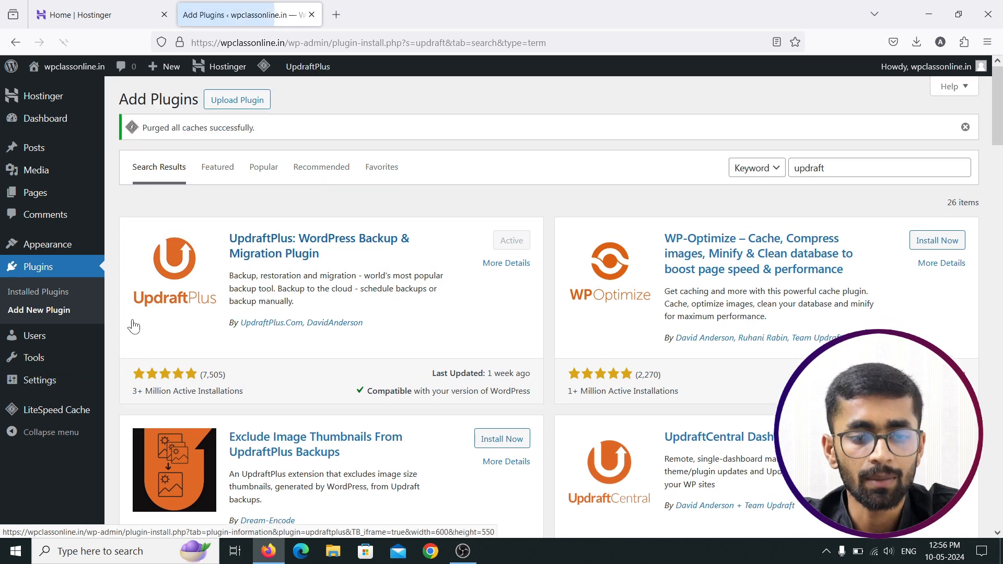
mouse_move(53, 380)
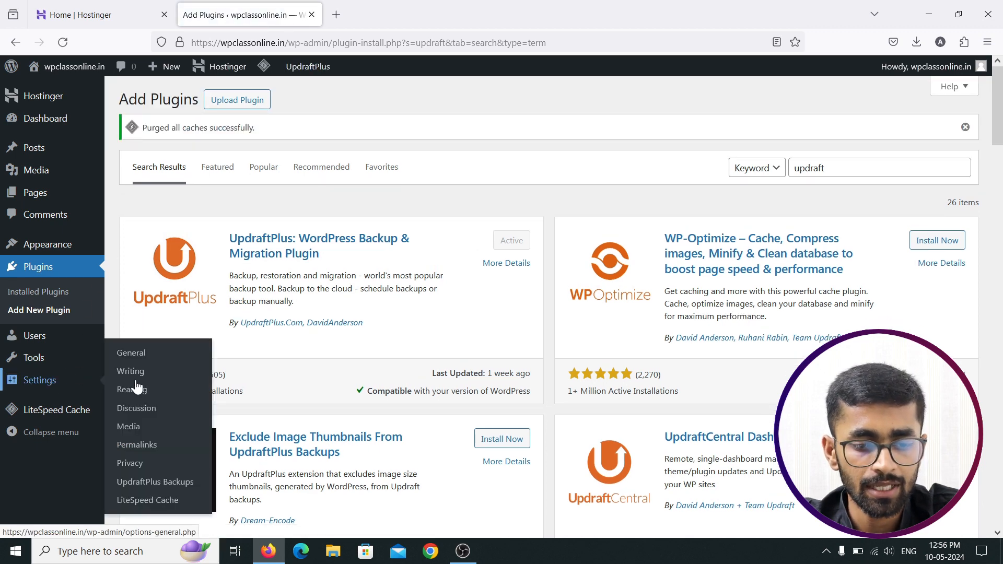
left_click(161, 482)
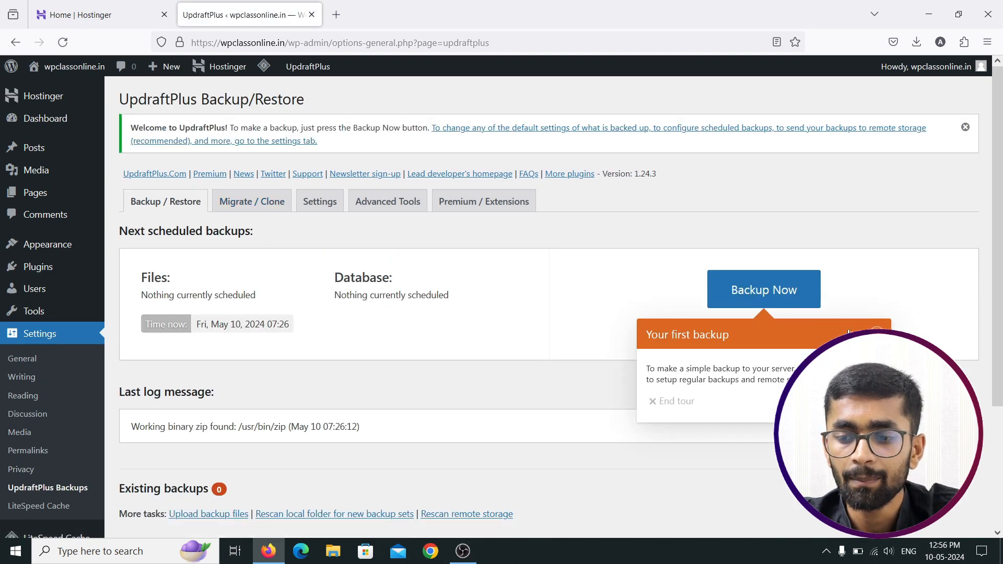
left_click(874, 334)
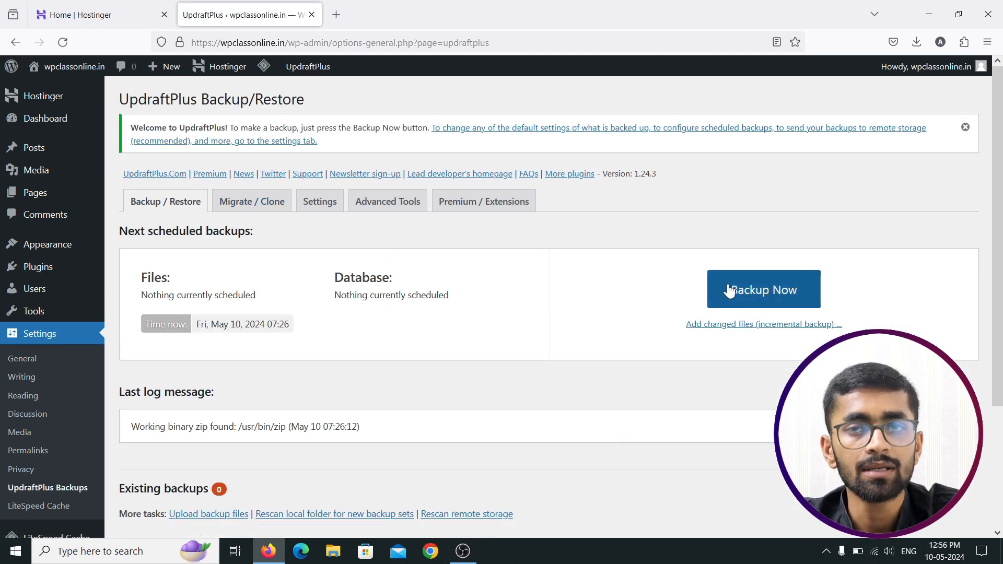
scroll(409, 349, "down", 2)
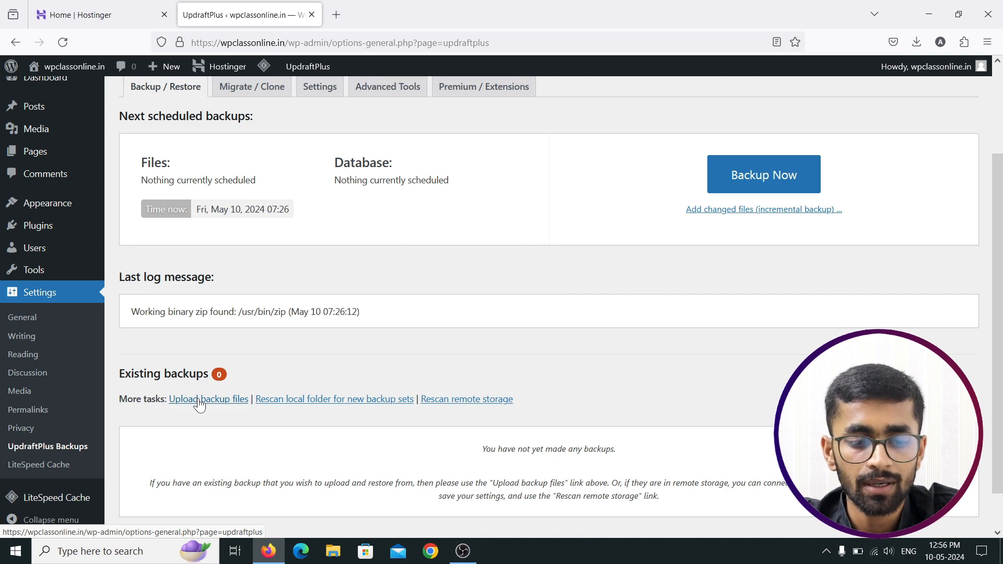
left_click(202, 402)
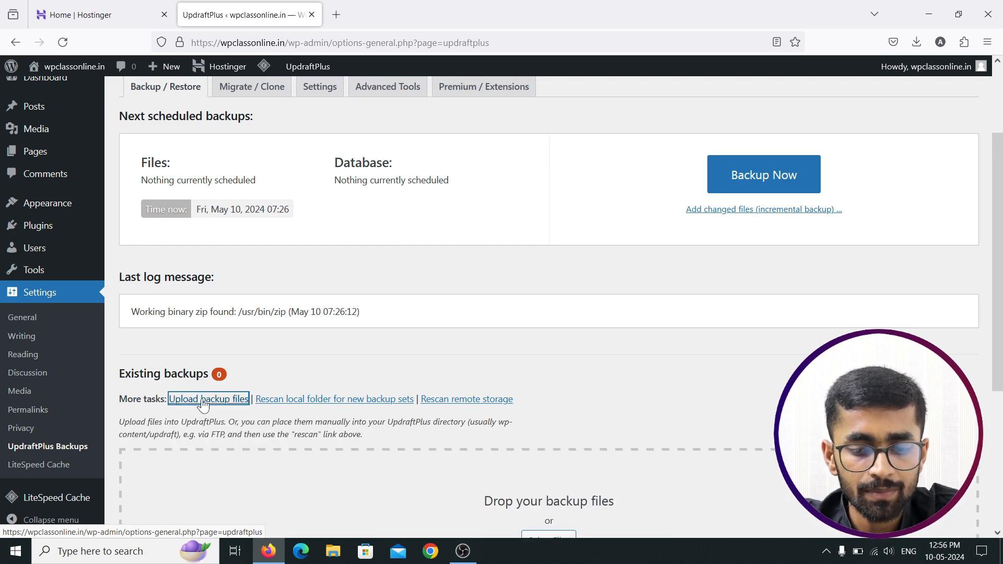
scroll(467, 416, "down", 4)
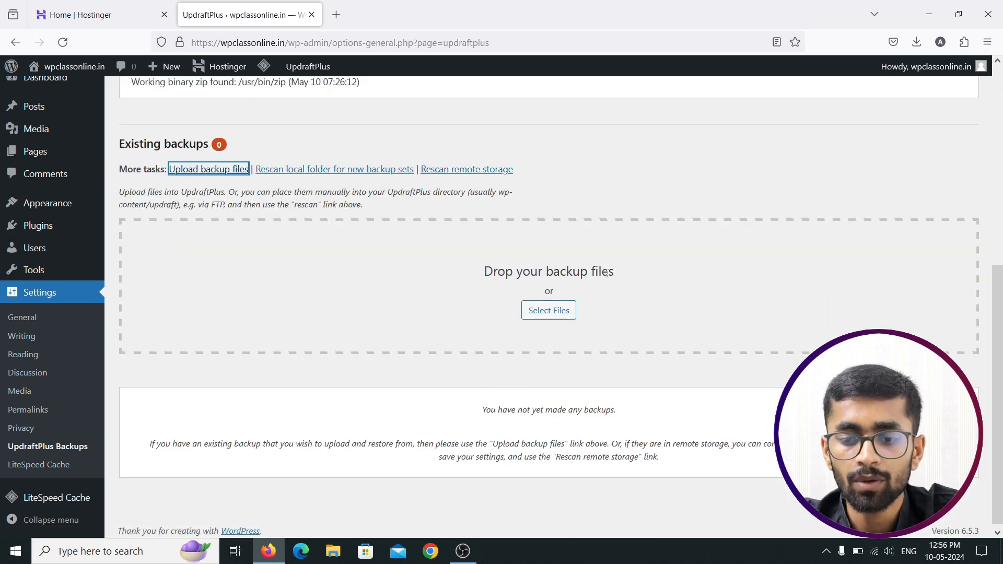
left_click(536, 317)
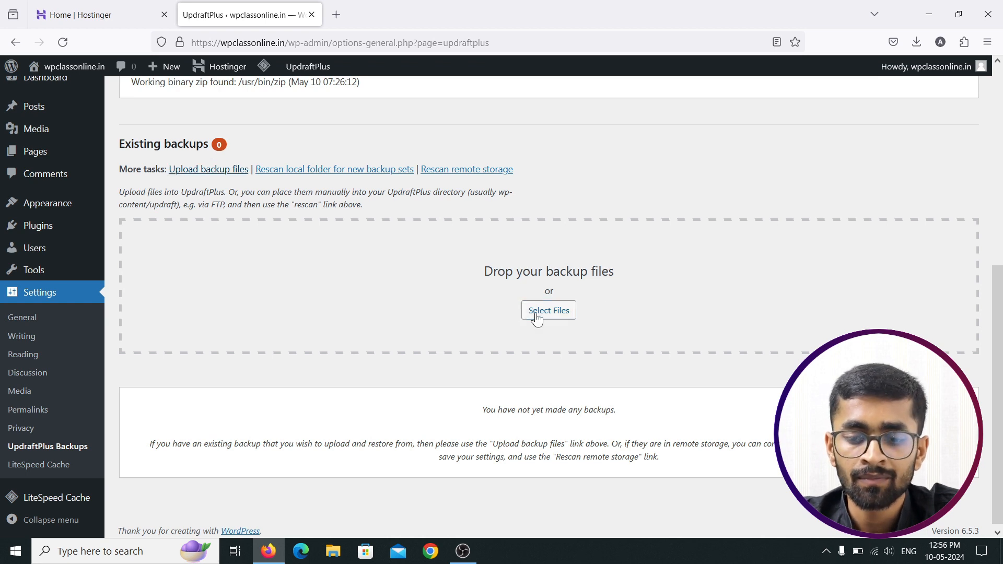
left_click(537, 317)
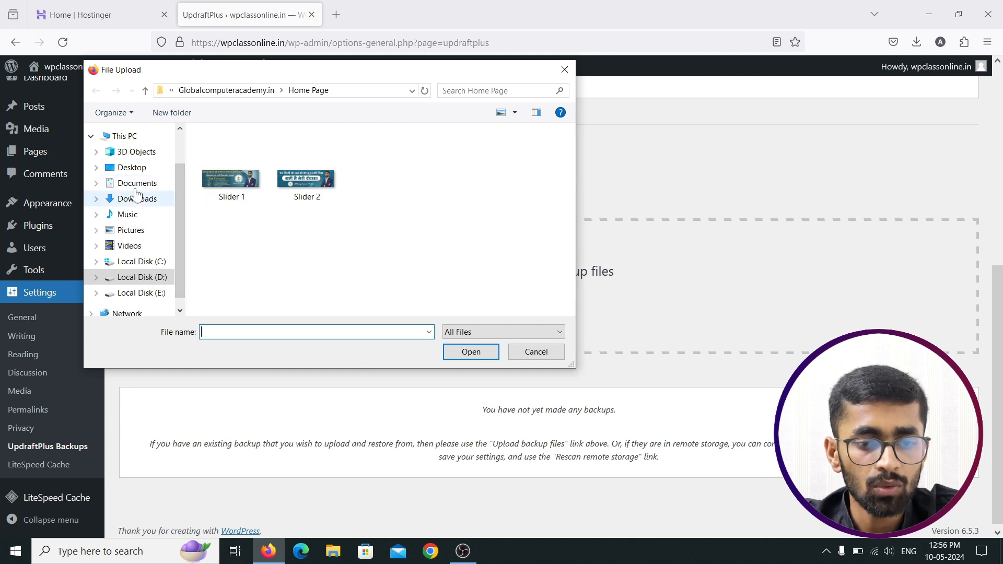
left_click(138, 199)
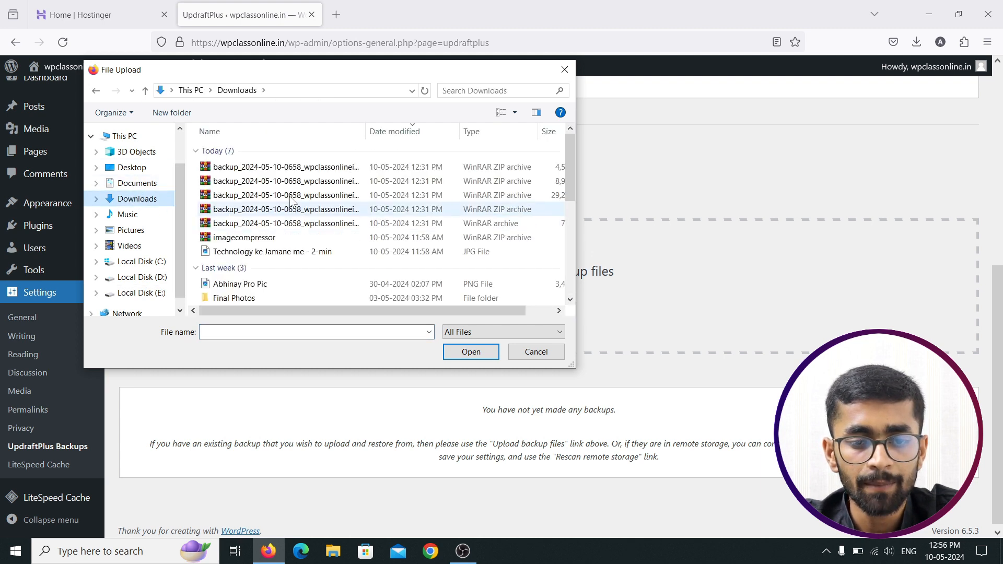
left_click(287, 167)
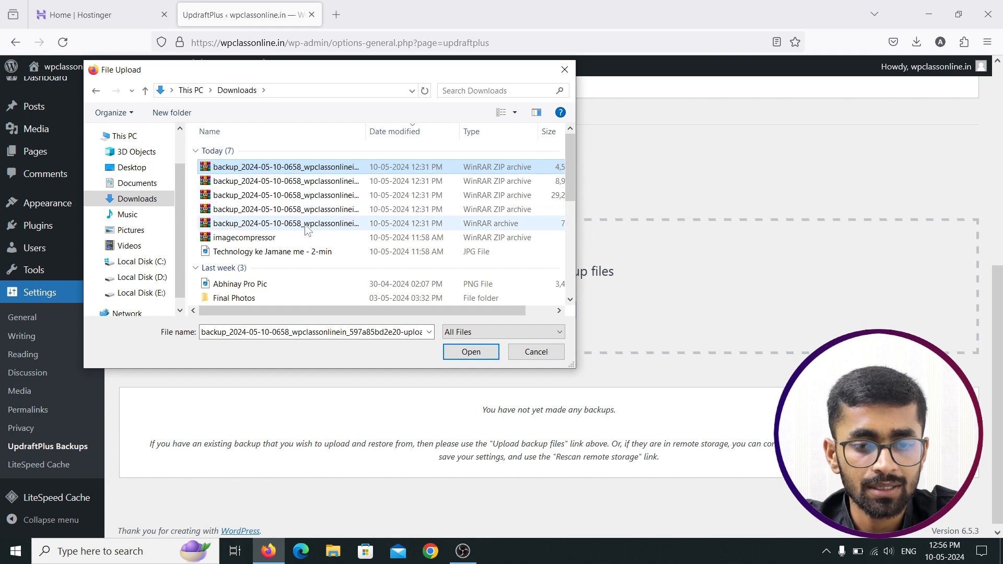
left_click(306, 223, "shift")
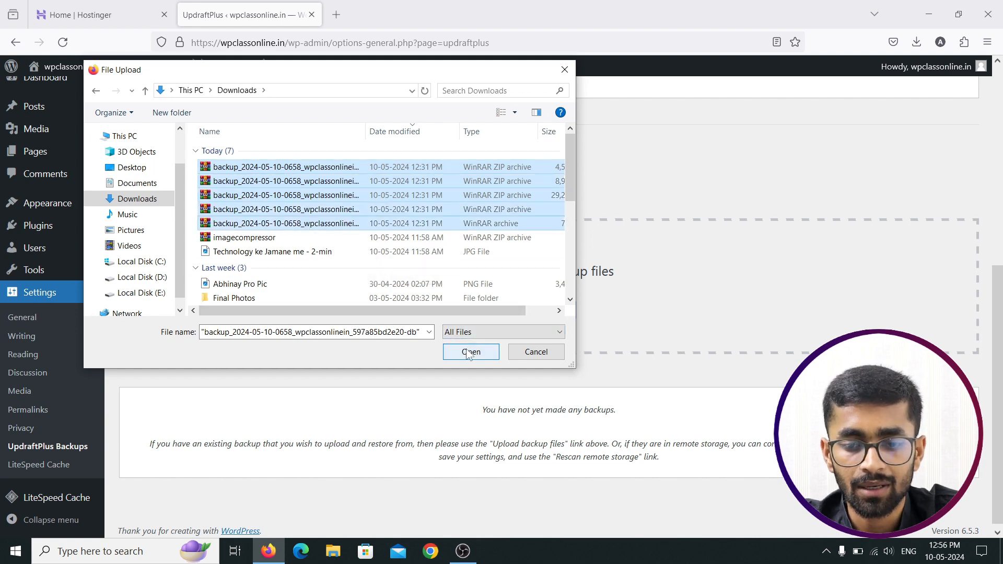
left_click(469, 352)
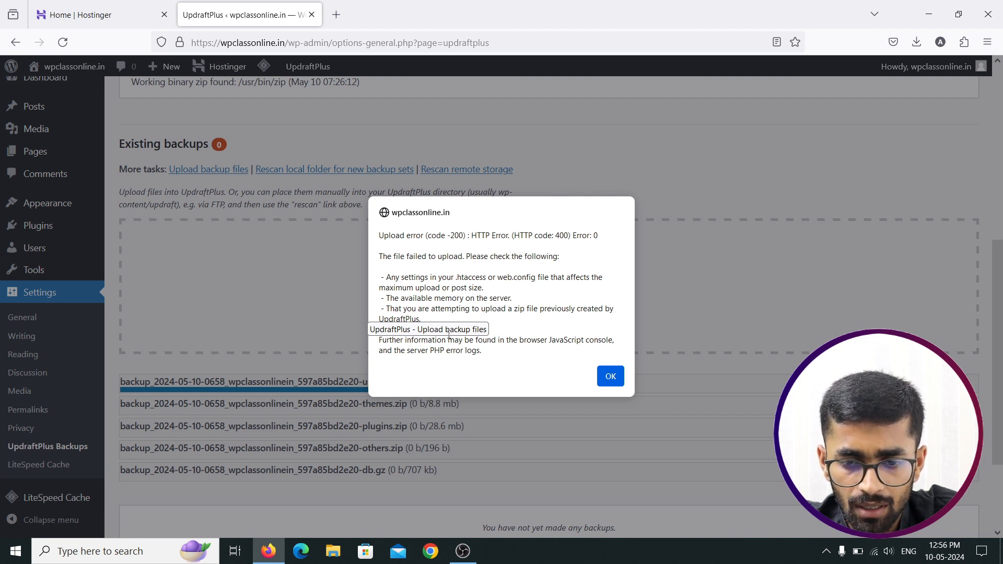
Step: Dismiss the upload error alert and tick 'Don't allow this site to prompt you again'
left_click(606, 376)
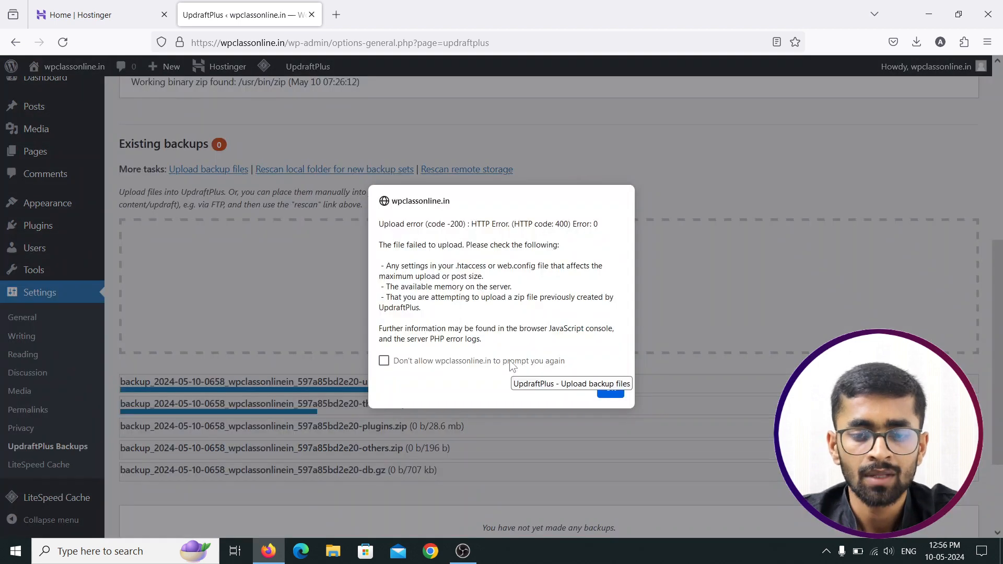
left_click(423, 365)
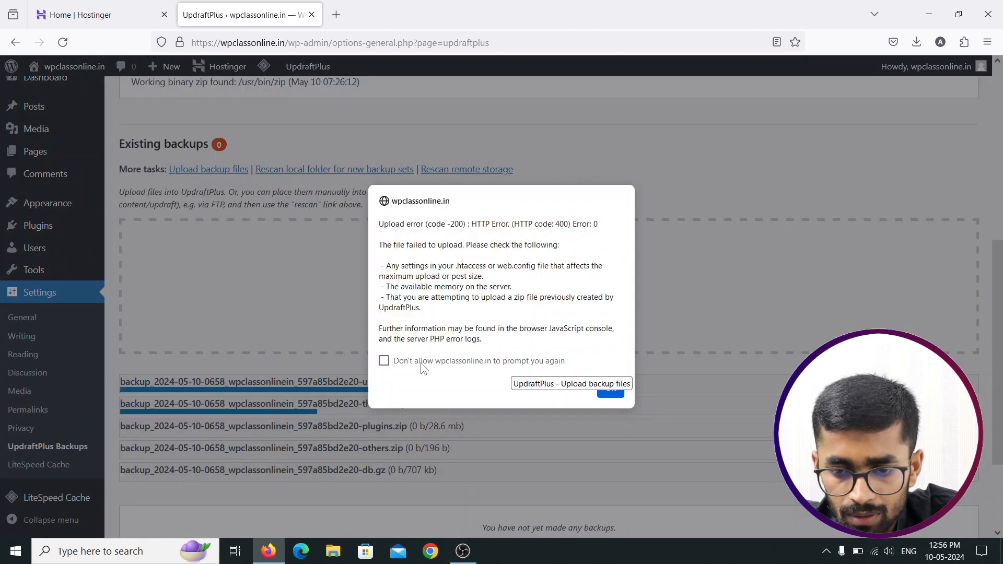
left_click(611, 394)
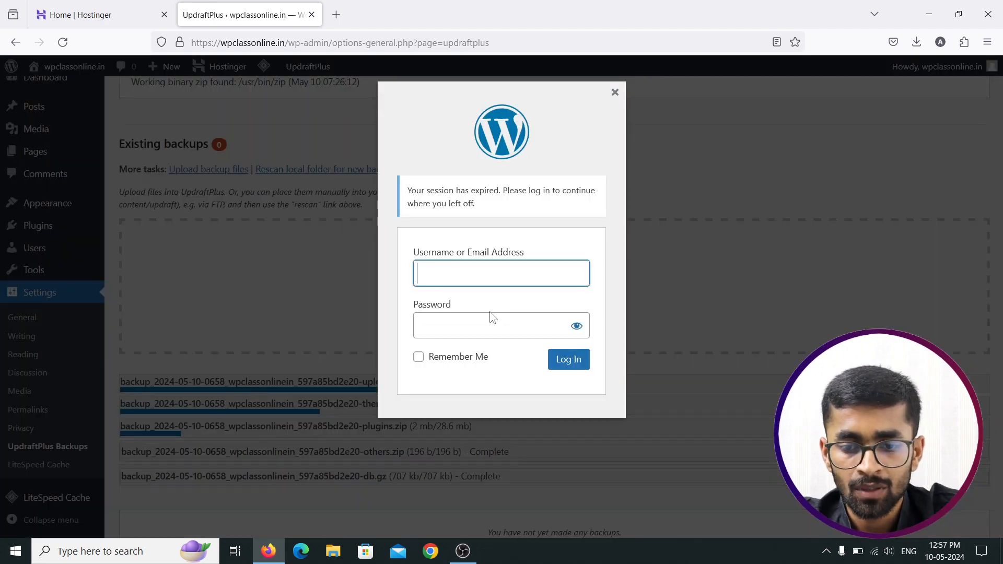
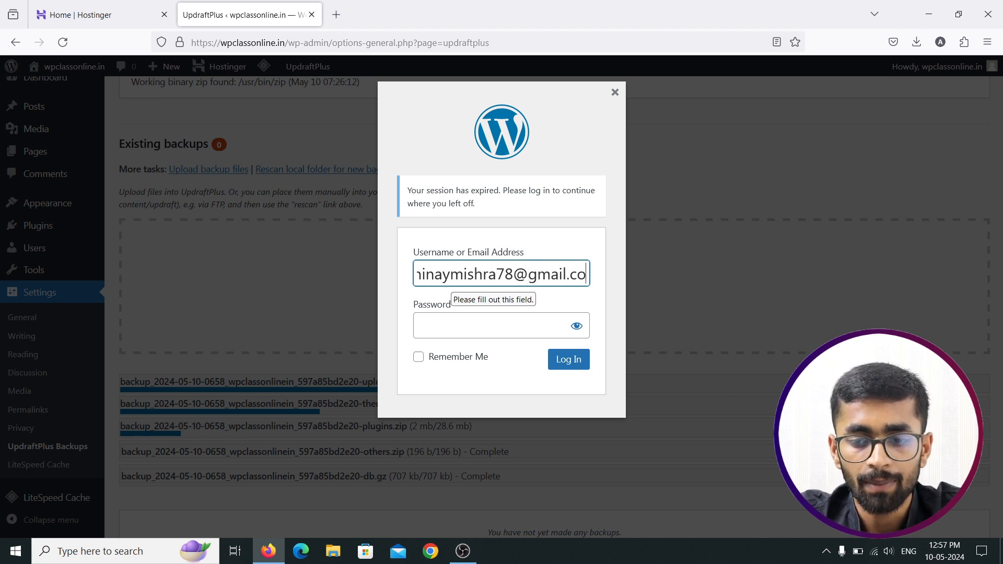
Step: Enter the account e-mail and password in the session-expired login prompt and submit
key("Tab")
type("**********")
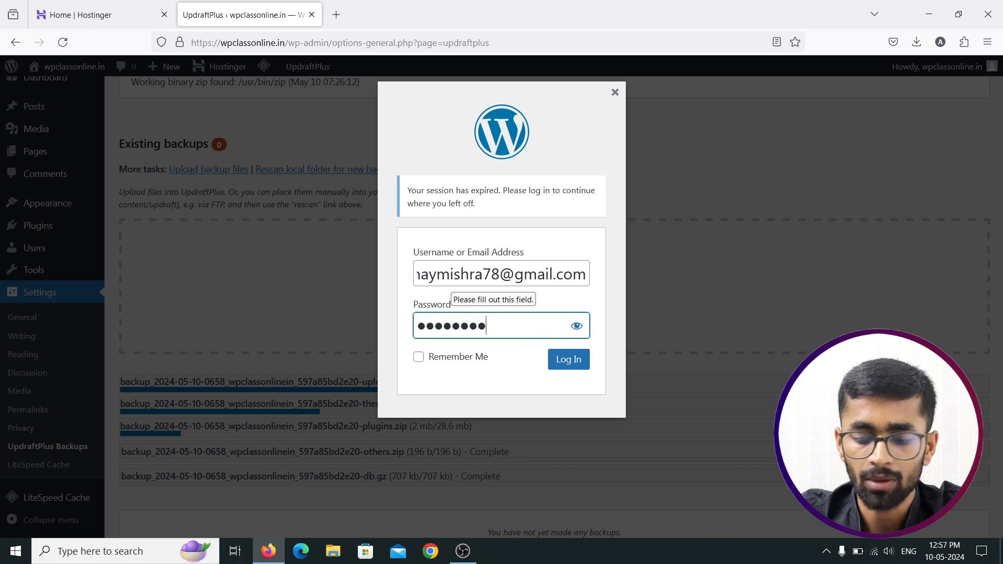
type("*")
key("Return")
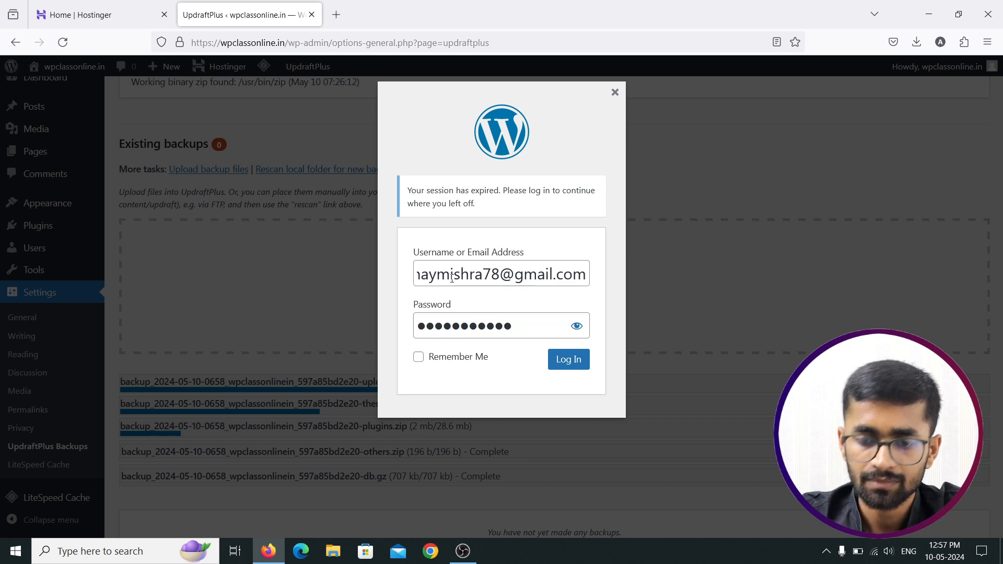
Step: After the login error, check the username, retype the password and sign back in
type("*********")
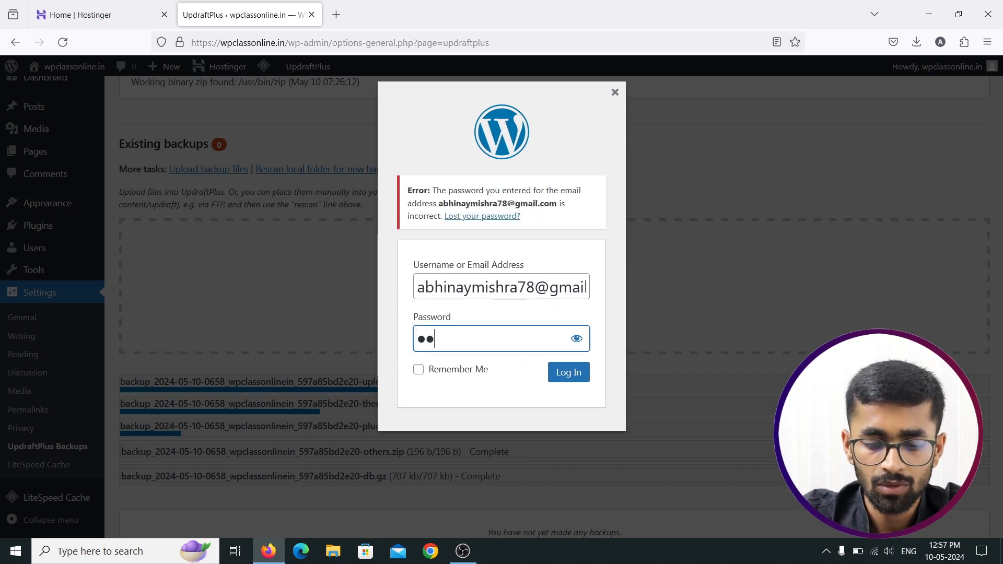
type("***")
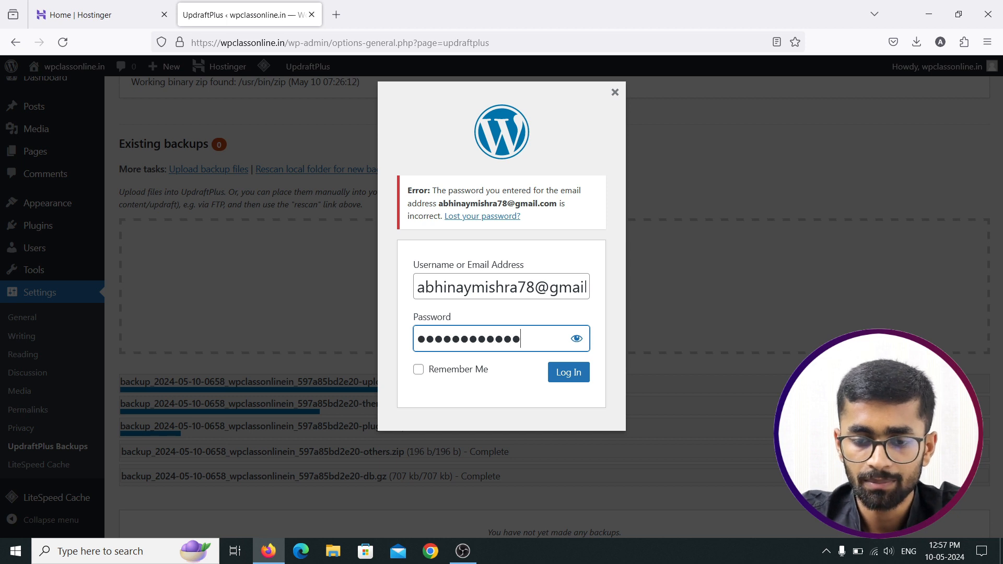
key("Return")
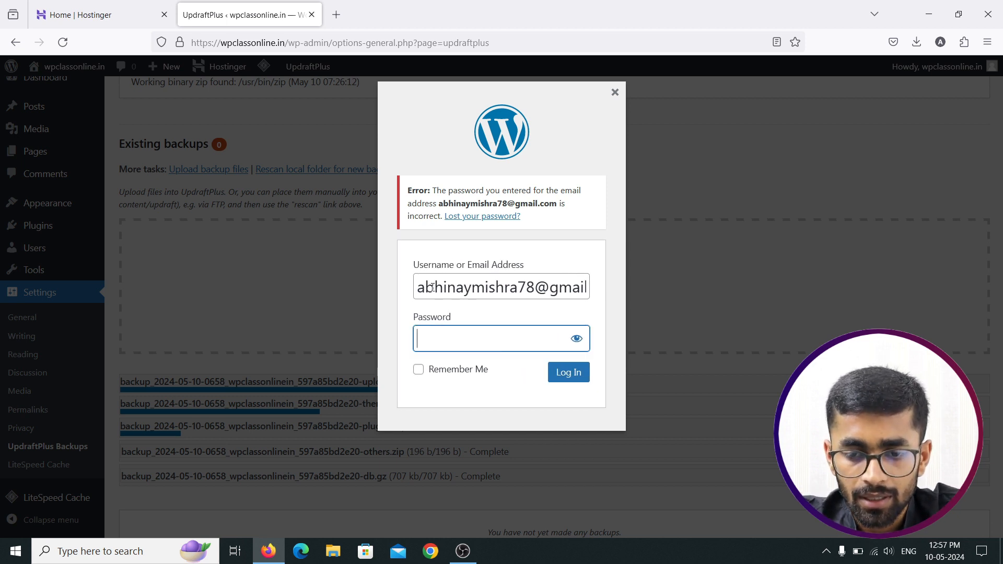
left_click(429, 287)
key("Right")
key("Right")
key("Right")
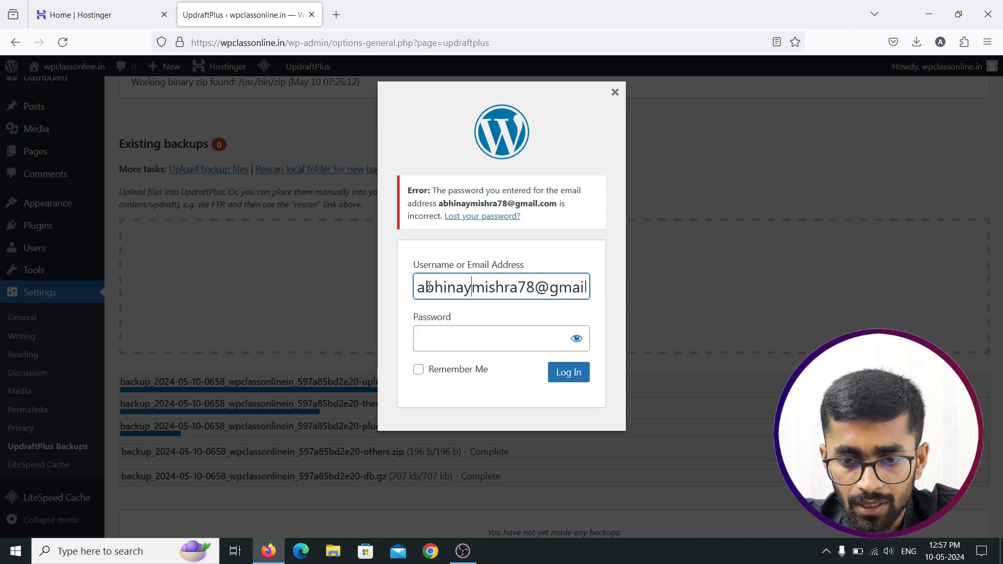
key("Right")
key("Right")
key("Right")
key("Right")
key("Right")
key("Right")
key("Right")
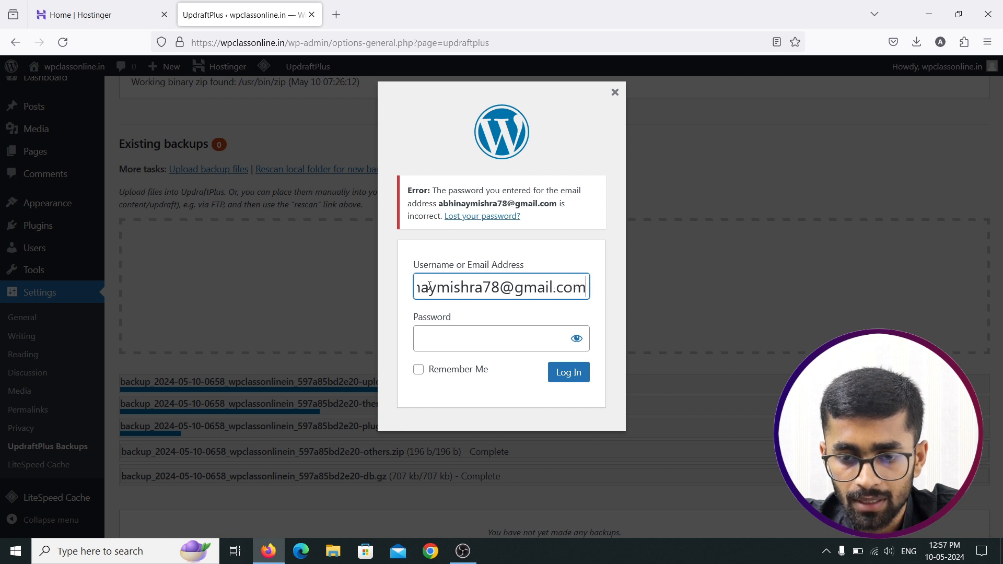
left_click(435, 343)
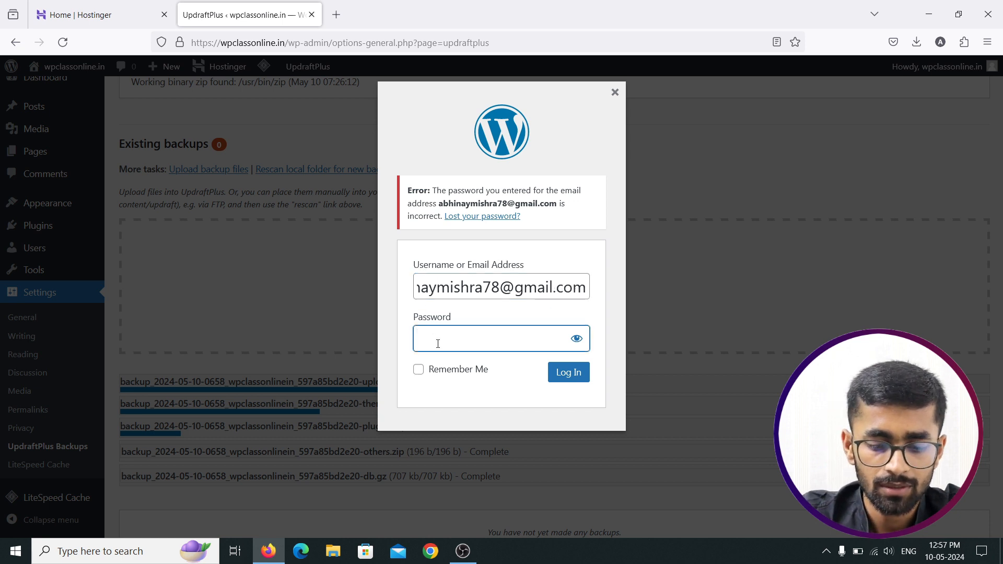
type("•••••")
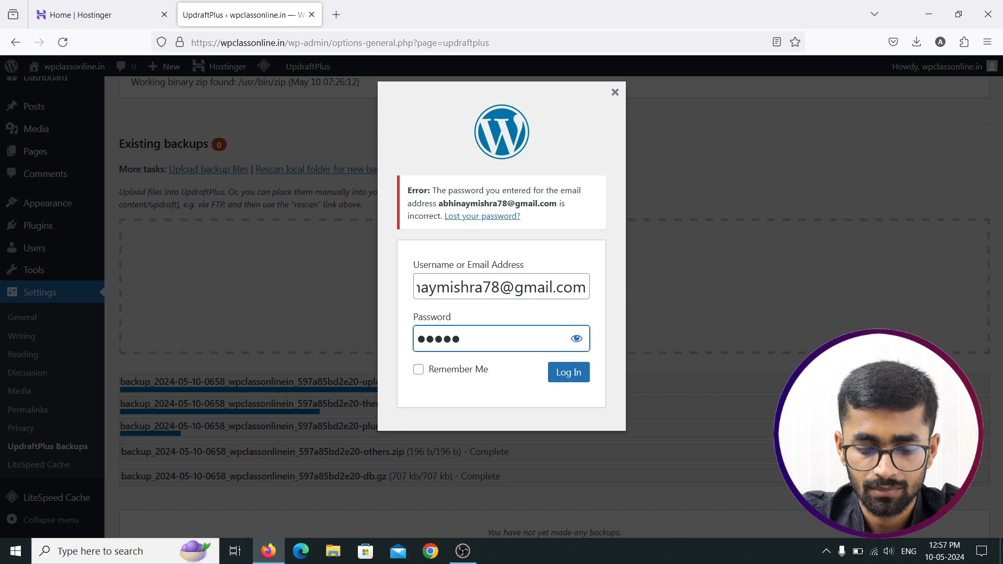
type("•••••••")
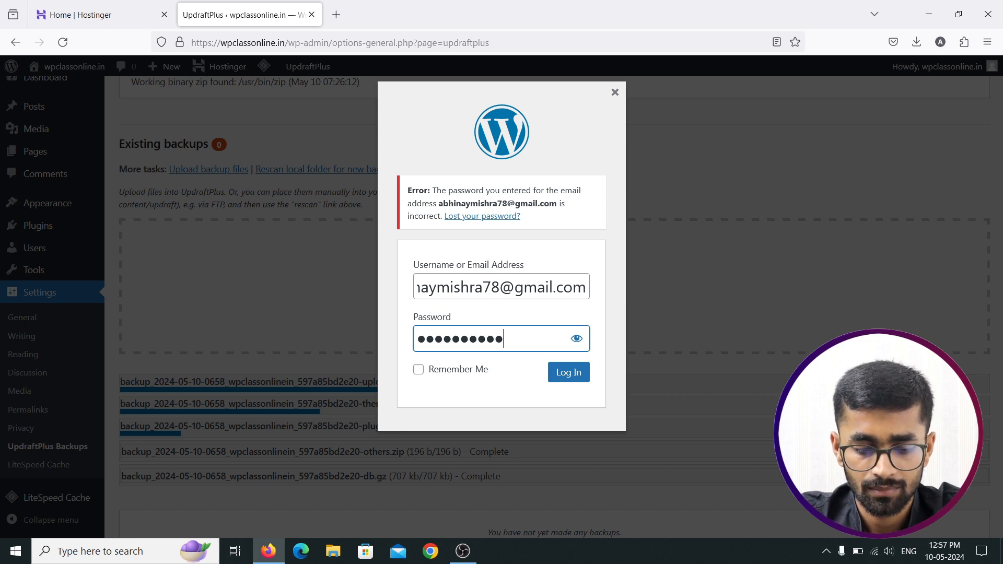
key("Return")
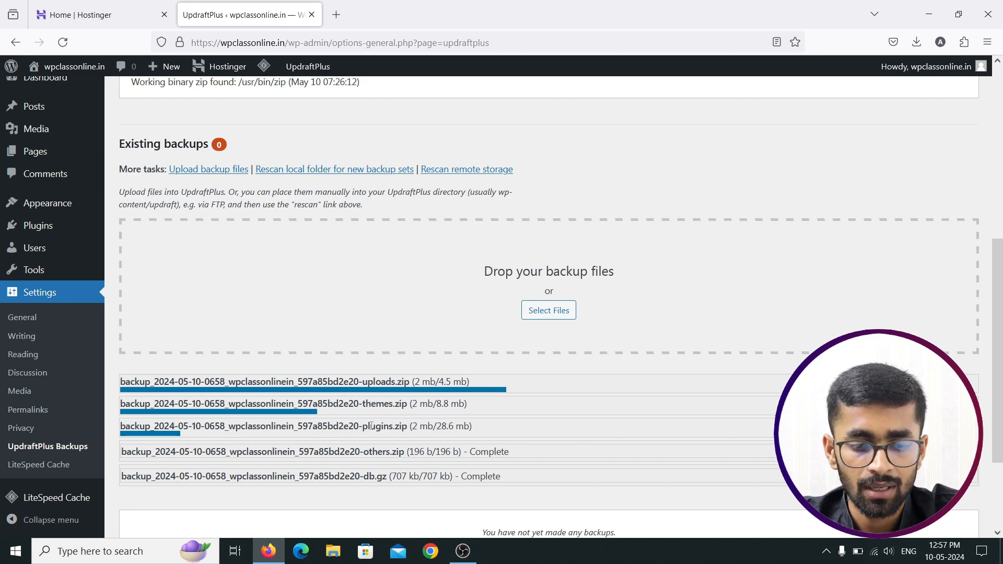
scroll(471, 426, "down", 2)
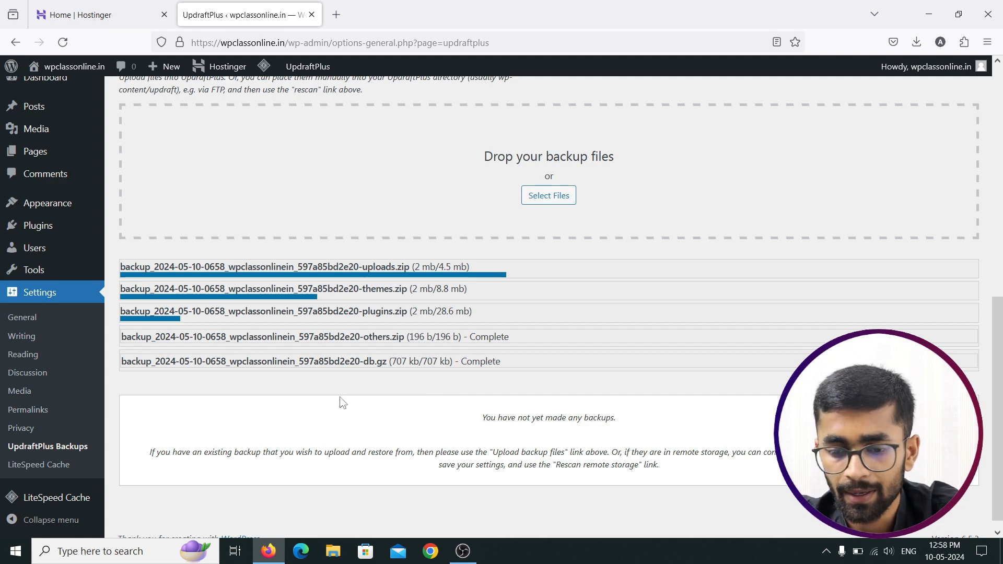
scroll(341, 403, "down", 1)
scroll(340, 402, "up", 4)
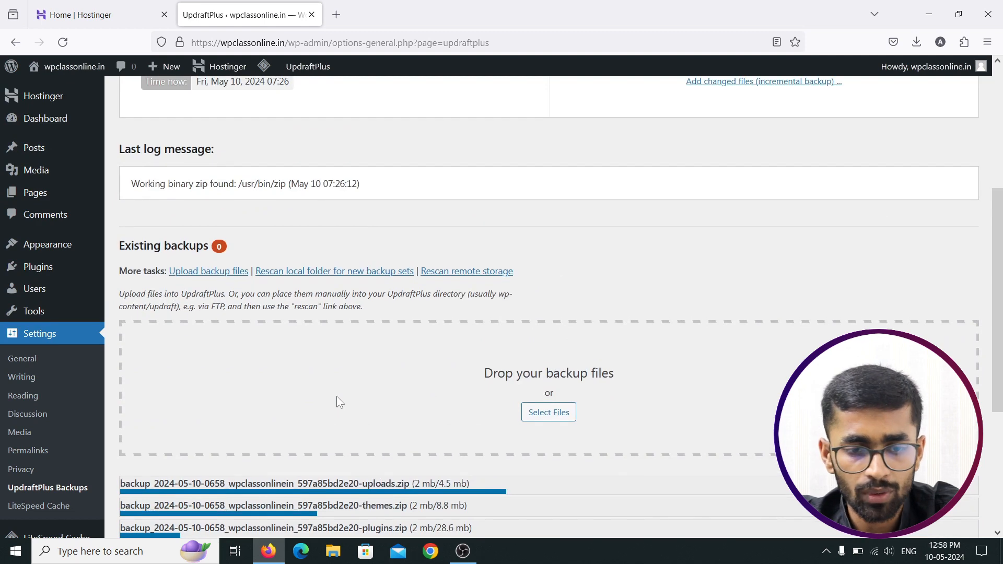
scroll(315, 376, "up", 4)
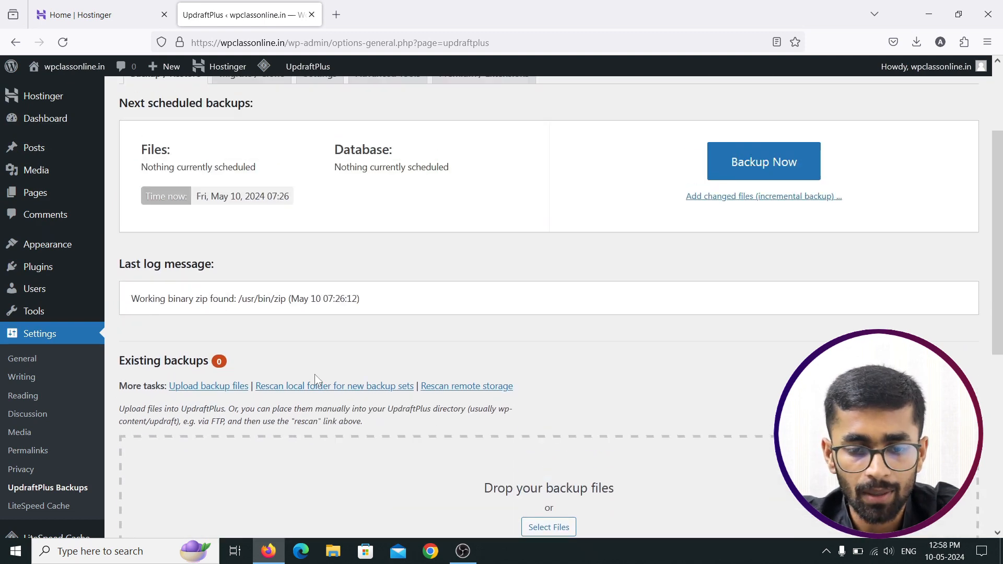
scroll(315, 374, "down", 8)
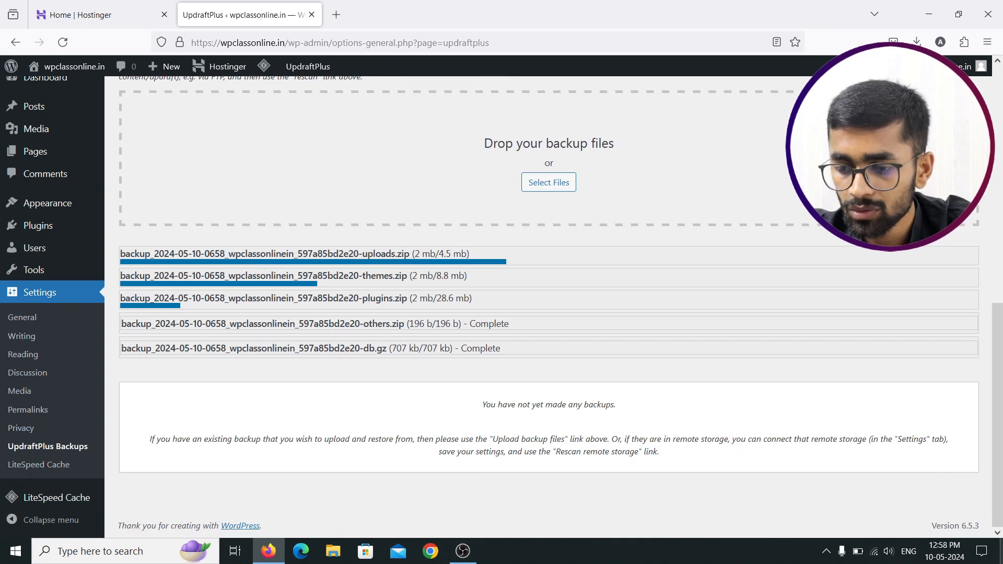
left_click(876, 552)
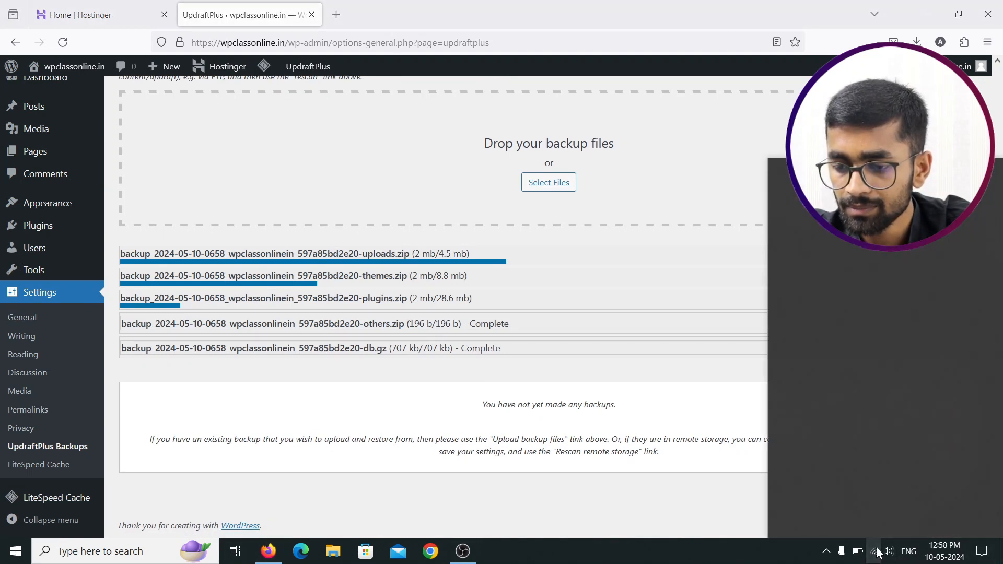
left_click(875, 552)
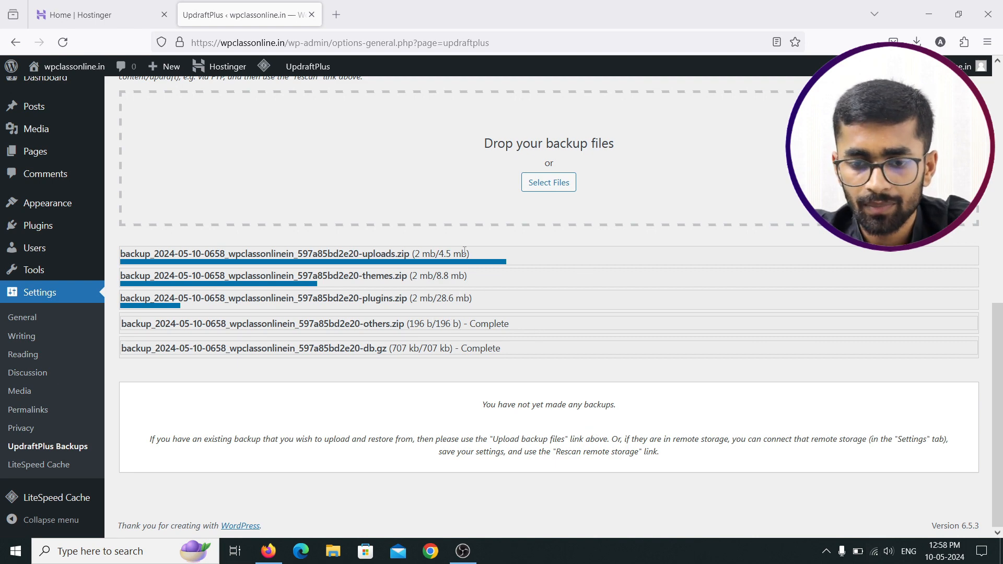
scroll(415, 249, "up", 4)
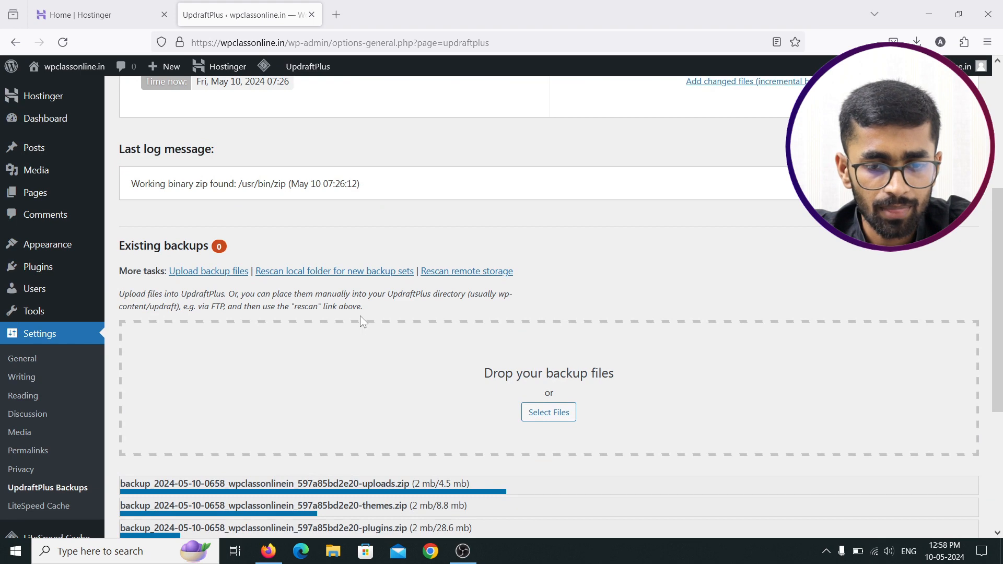
scroll(360, 319, "up", 4)
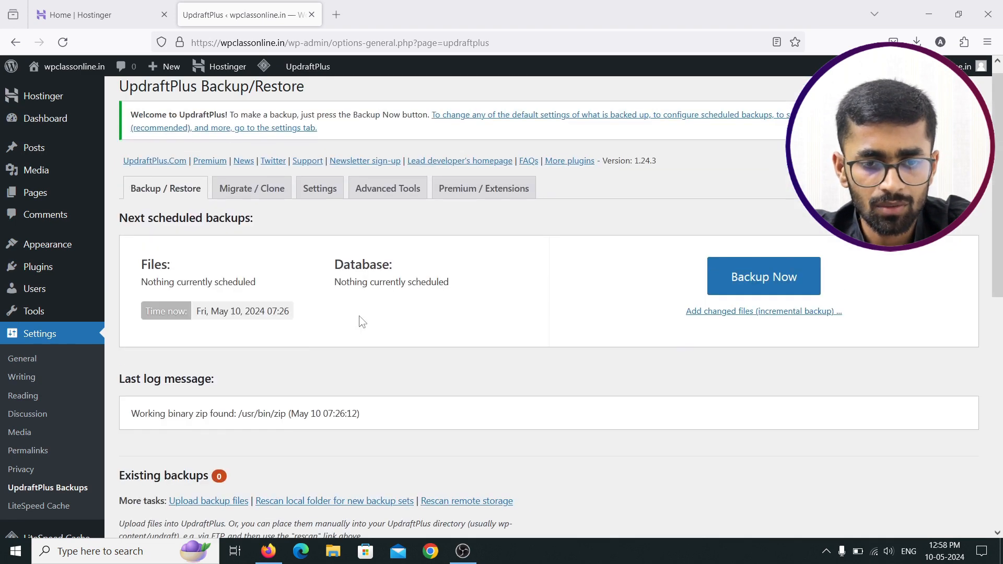
scroll(362, 321, "up", 1)
scroll(361, 320, "down", 9)
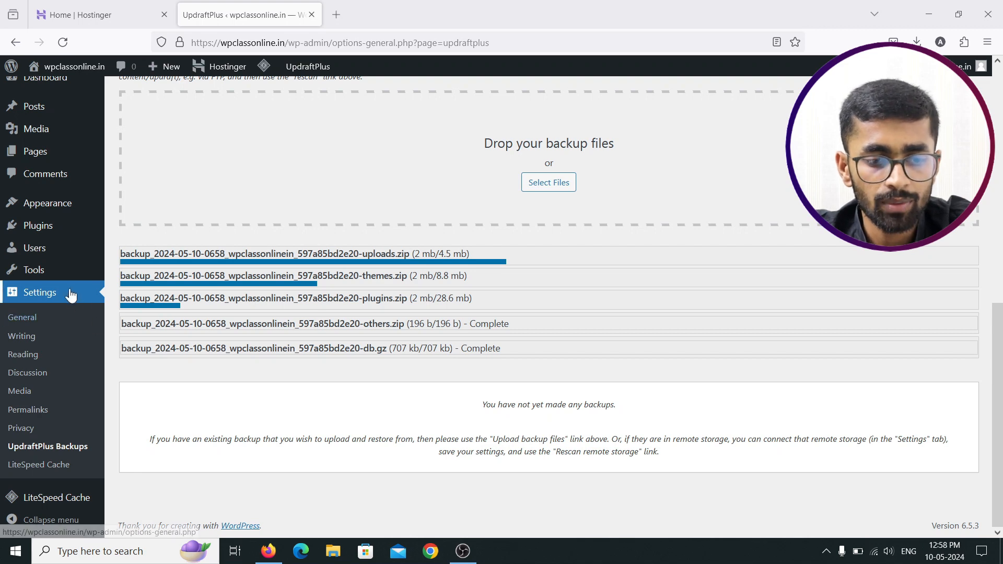
Step: Reload the UpdraftPlus backups page and reveal the Upload backup files area
left_click(59, 448)
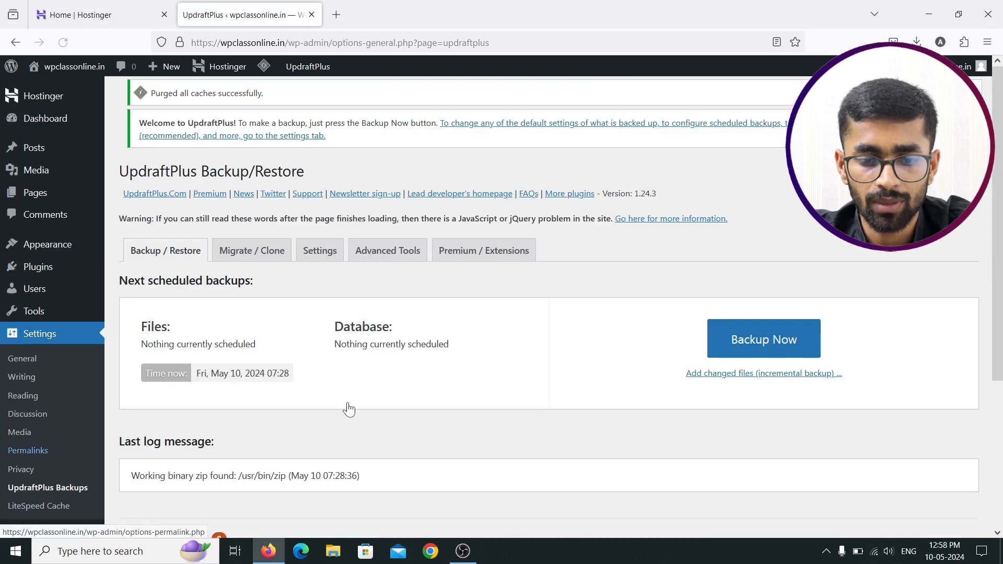
scroll(454, 373, "down", 3)
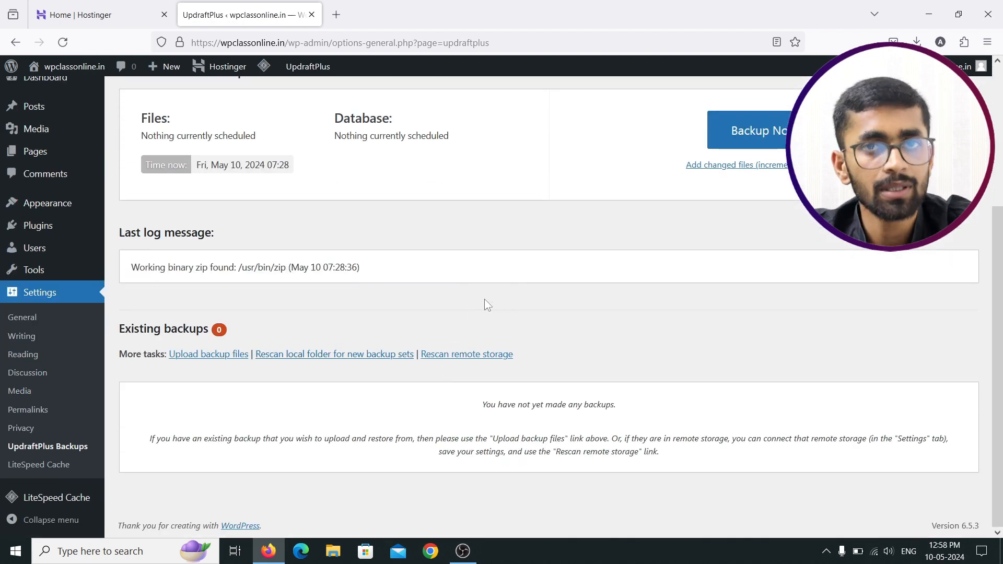
left_click(220, 355)
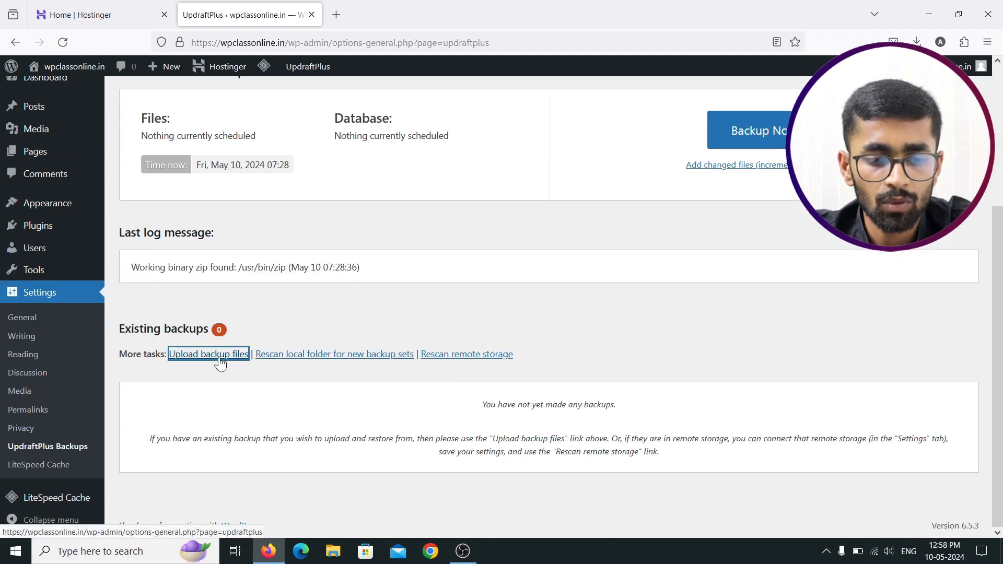
scroll(509, 441, "down", 2)
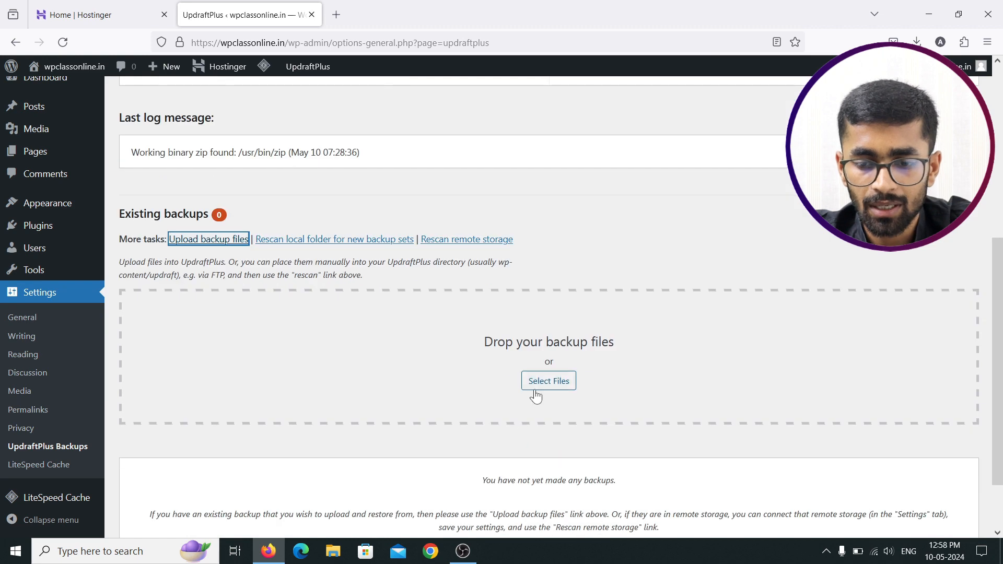
Step: Select all five backup archives from Downloads and upload them to UpdraftPlus
left_click(534, 383)
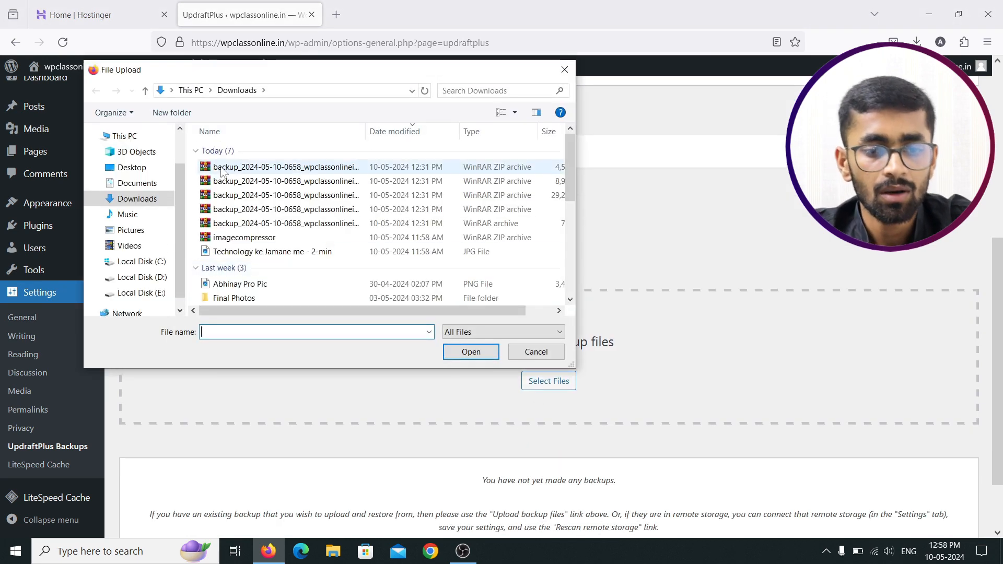
left_click(236, 167)
left_click(236, 183, "ctrl")
left_click(243, 195, "ctrl")
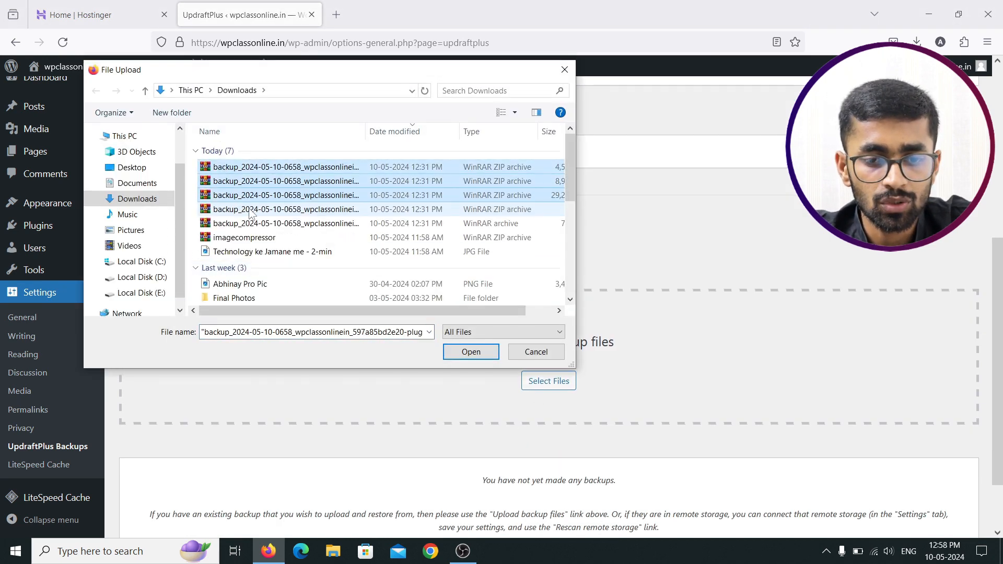
left_click(252, 209, "ctrl")
left_click(262, 224, "ctrl")
left_click(471, 352)
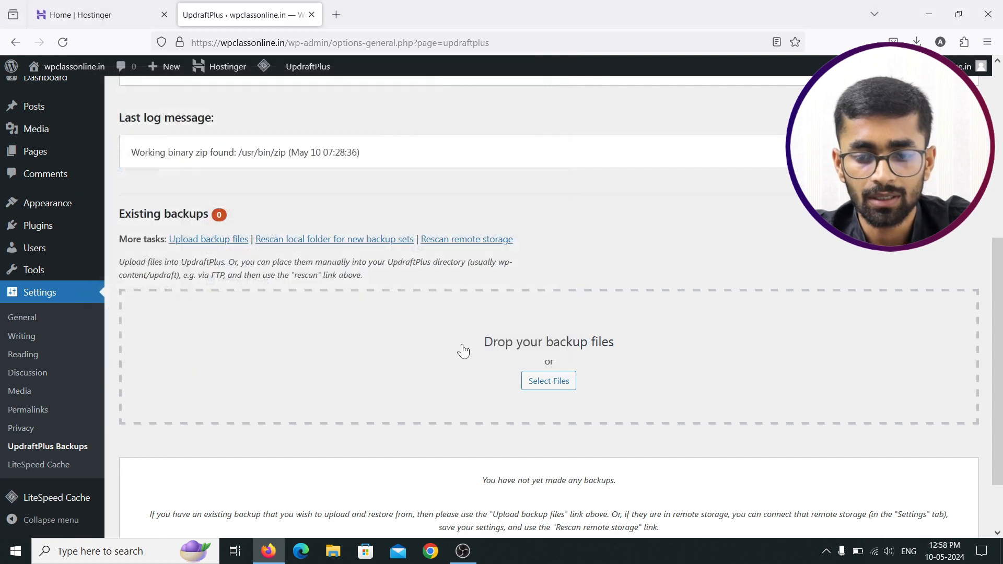
scroll(642, 256, "down", 4)
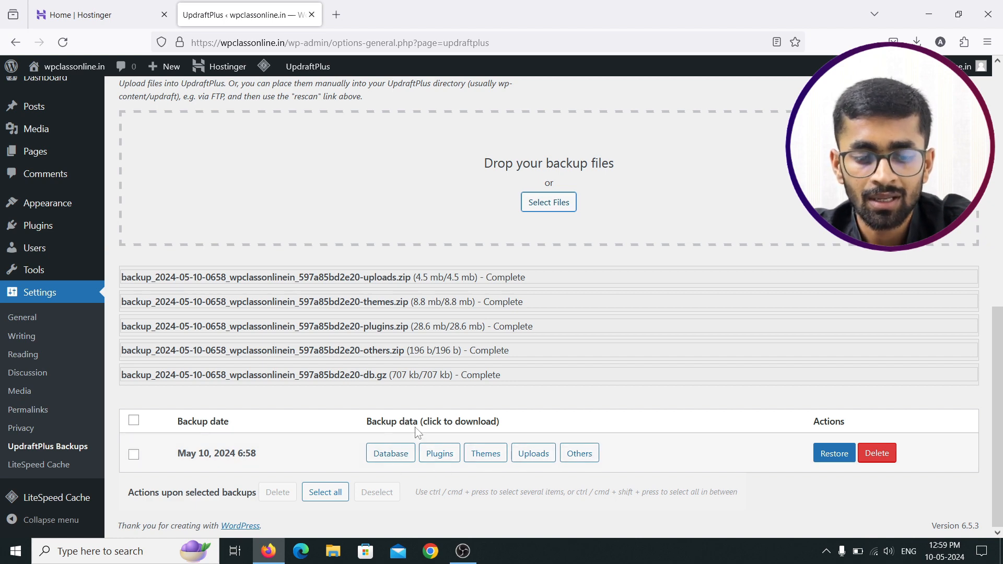
scroll(391, 414, "up", 1)
scroll(390, 413, "up", 6)
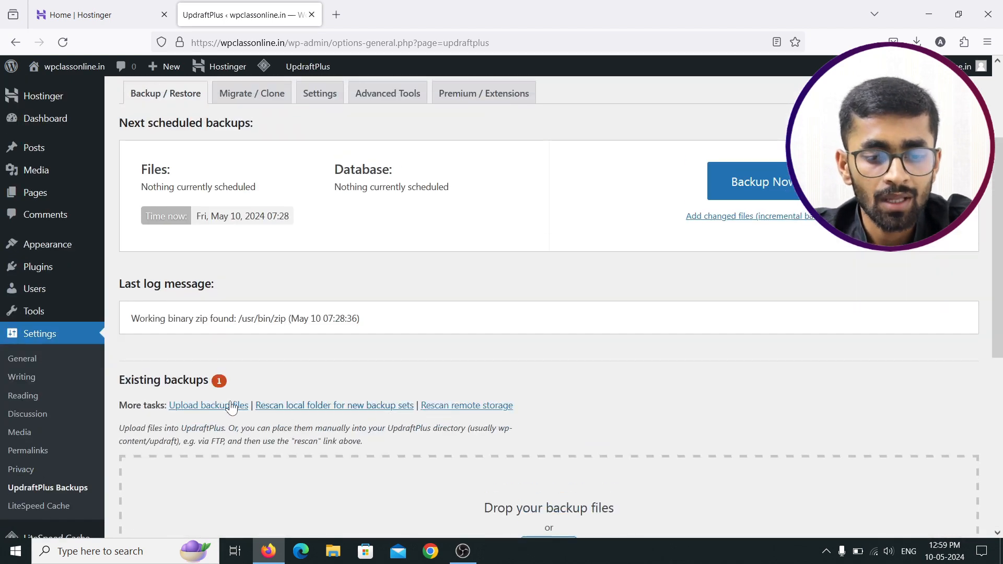
scroll(271, 412, "up", 2)
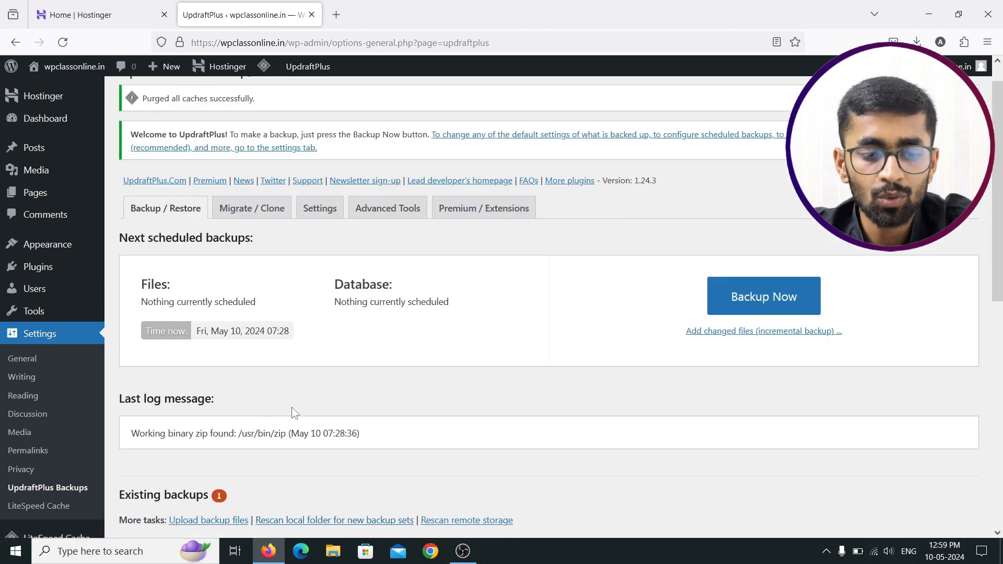
scroll(291, 410, "down", 6)
scroll(311, 410, "down", 2)
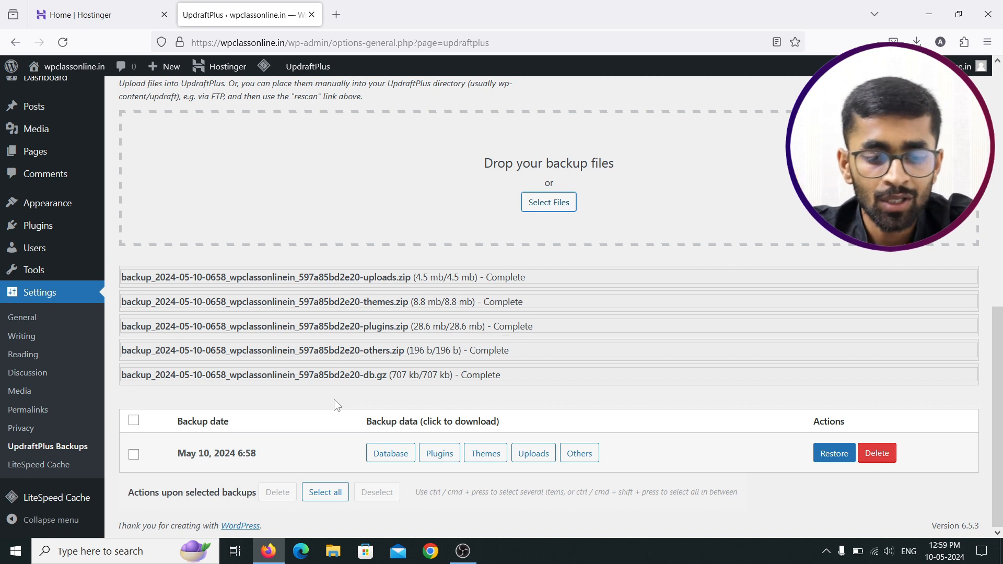
left_click(133, 454)
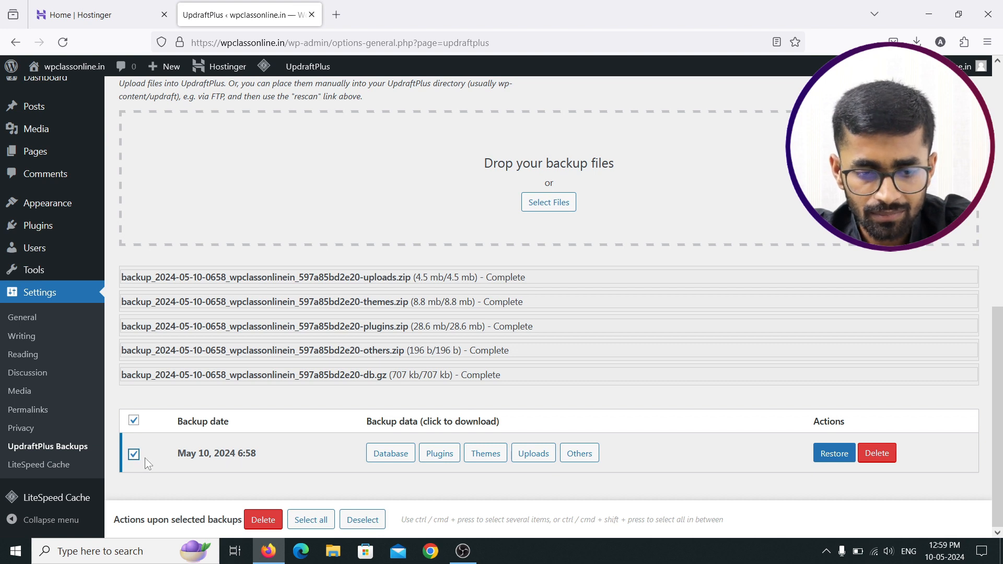
left_click(134, 455)
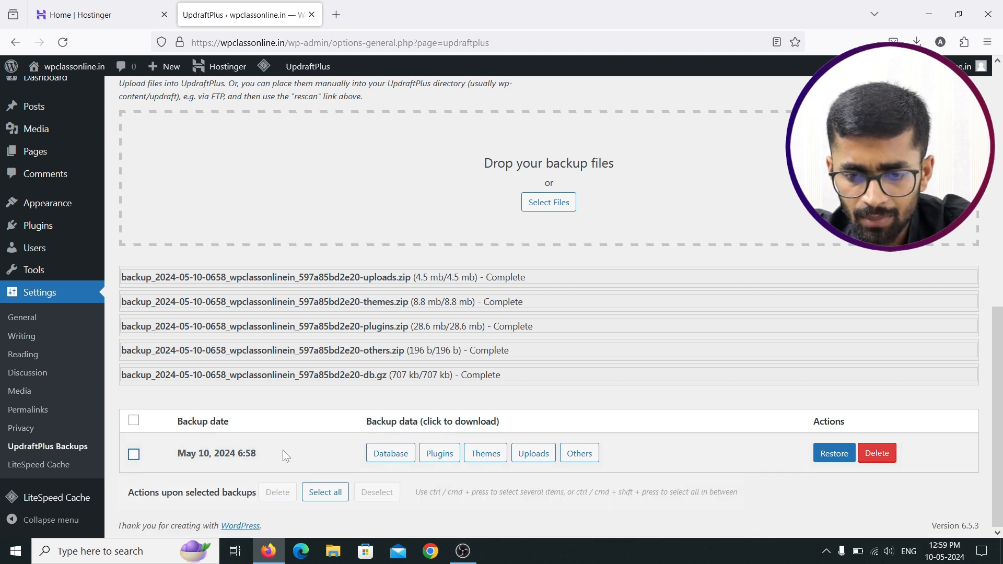
left_click(328, 495)
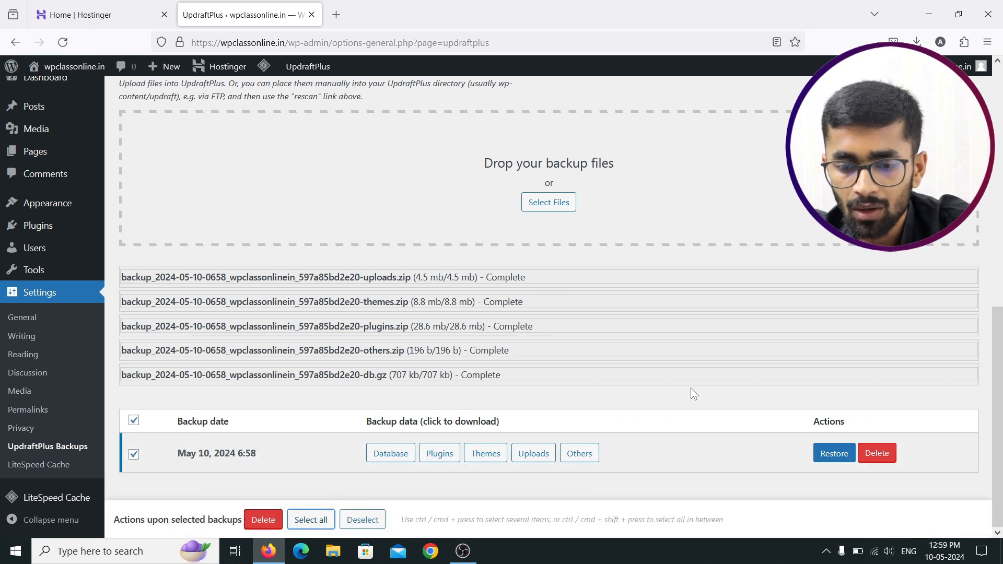
scroll(532, 337, "up", 9)
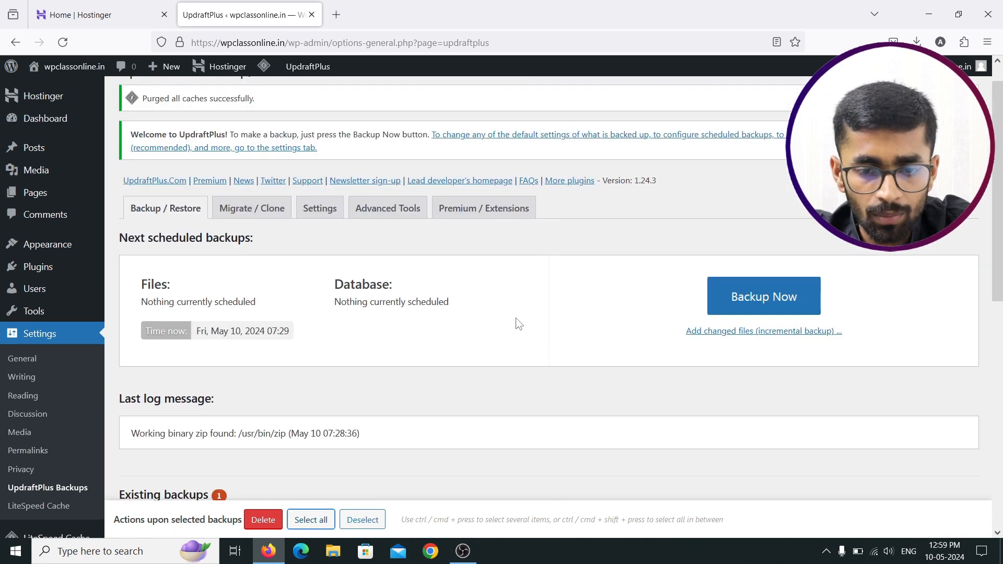
scroll(492, 305, "down", 4)
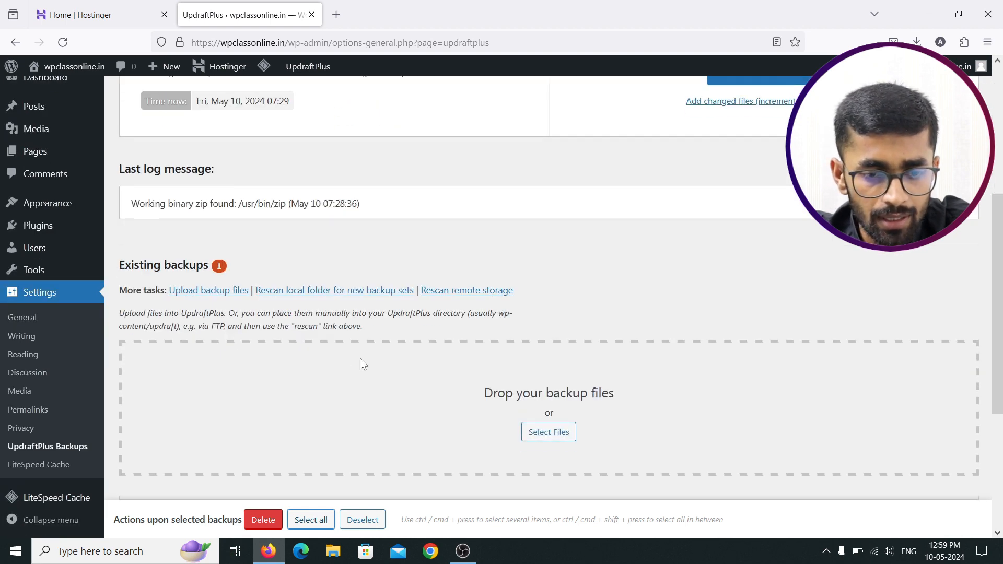
scroll(359, 359, "down", 4)
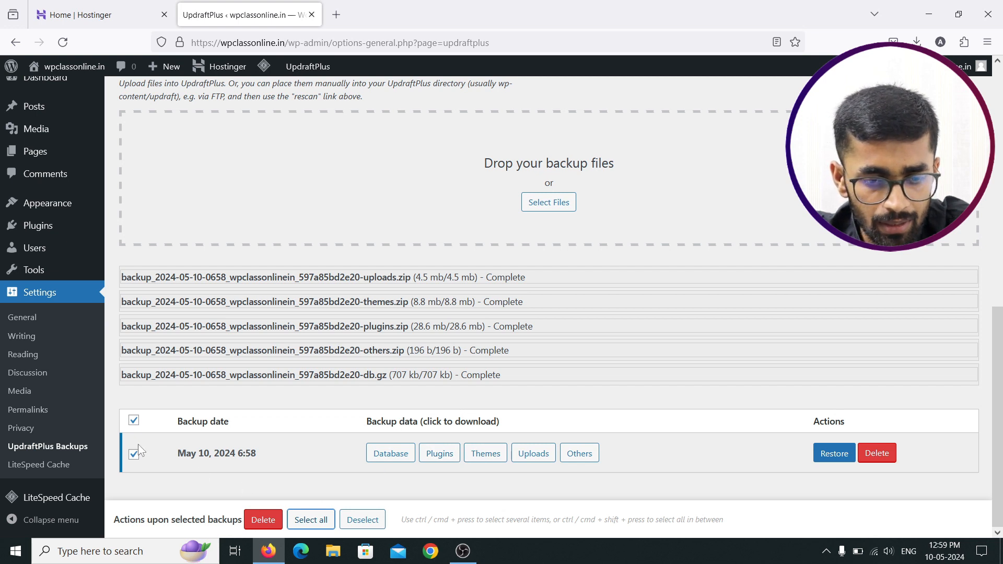
left_click(134, 422)
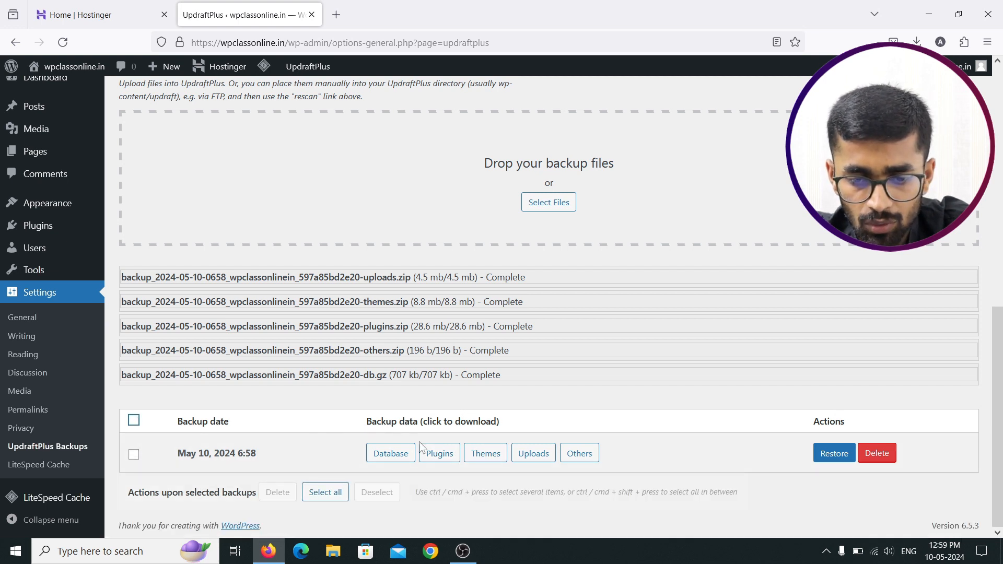
left_click(404, 452)
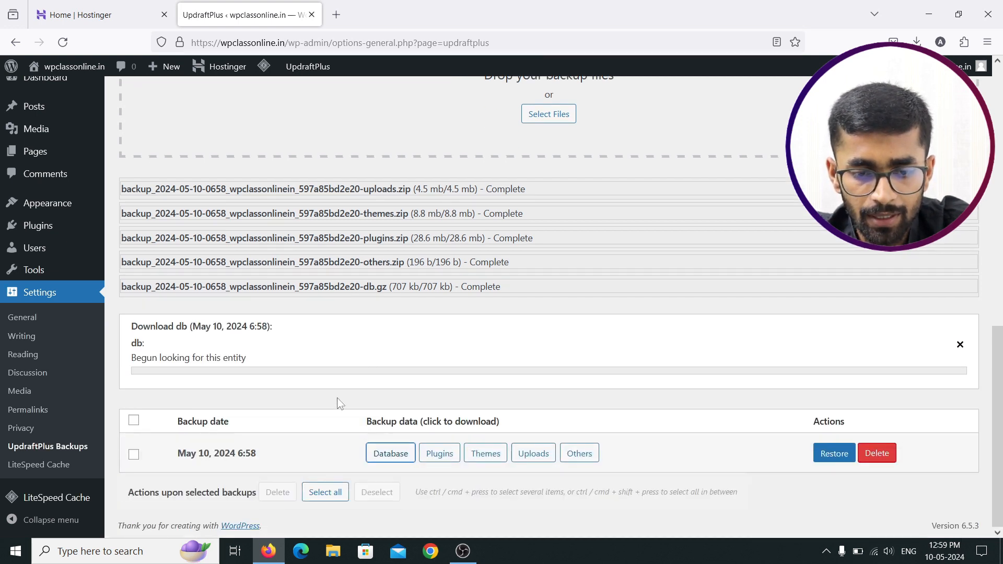
left_click(960, 349)
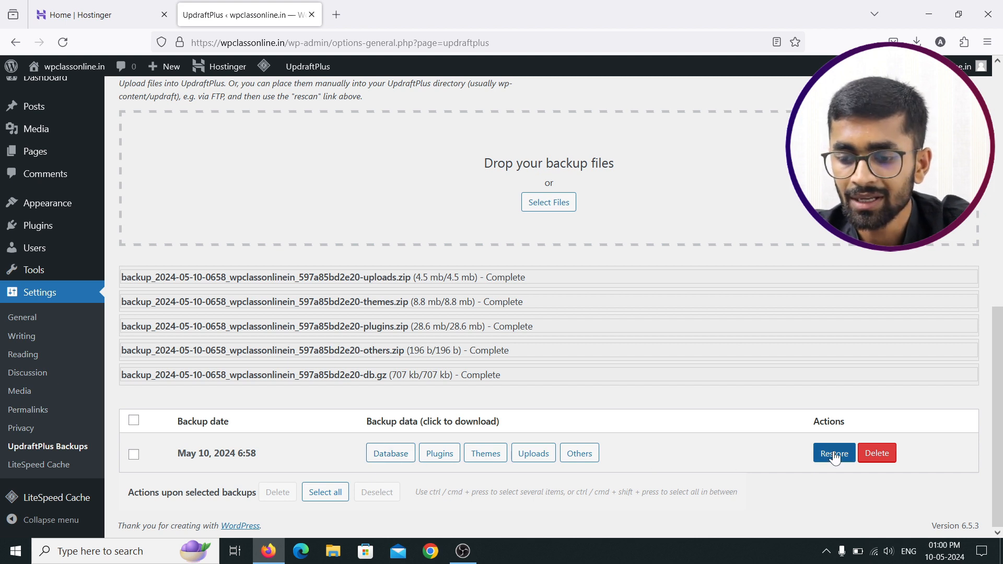
left_click(321, 493)
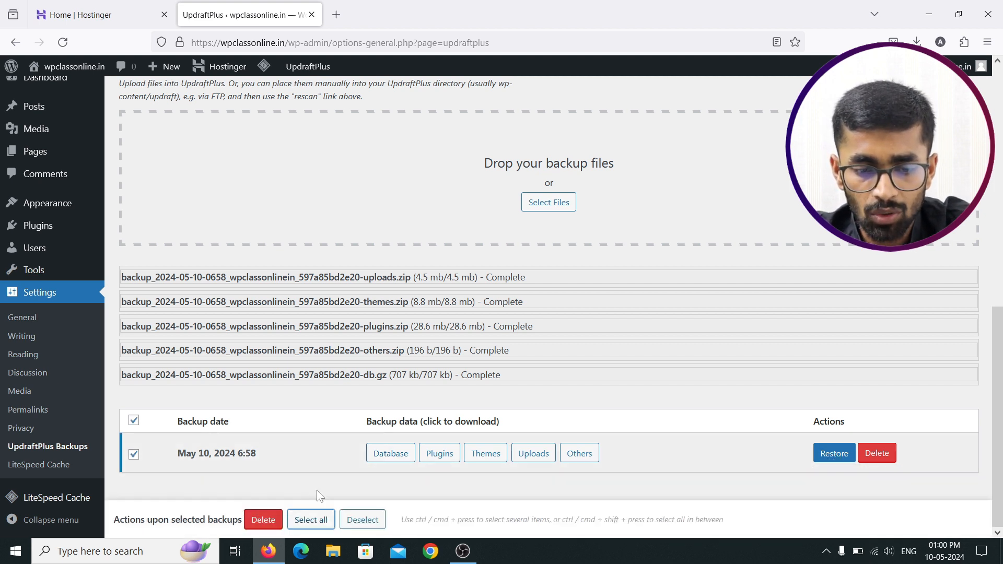
left_click(831, 454)
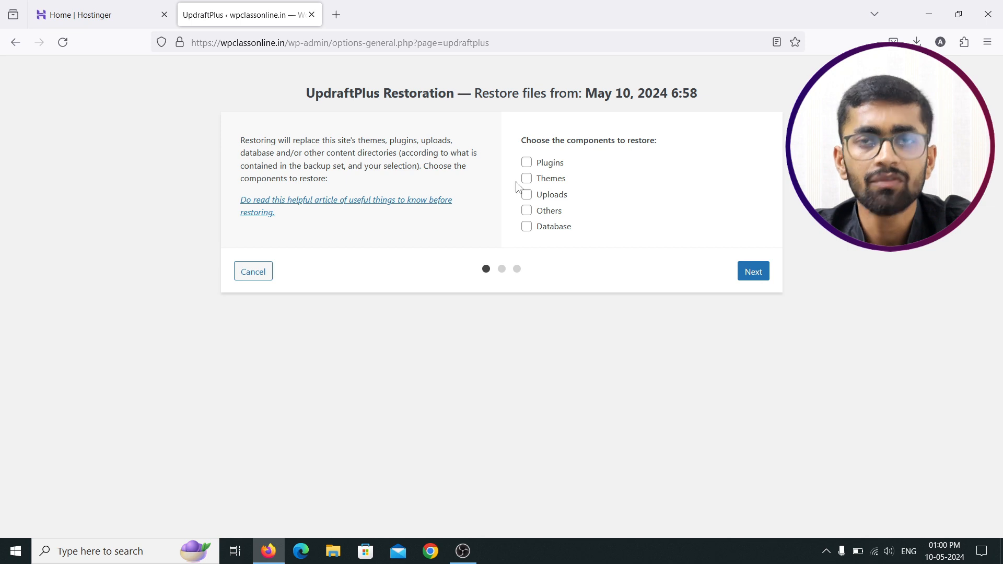
left_click(252, 271)
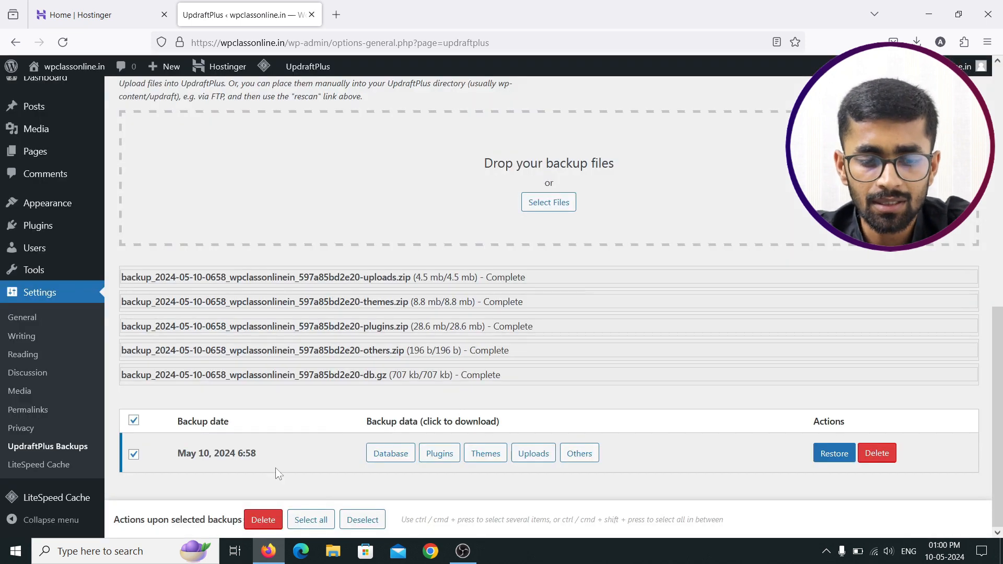
left_click(133, 455)
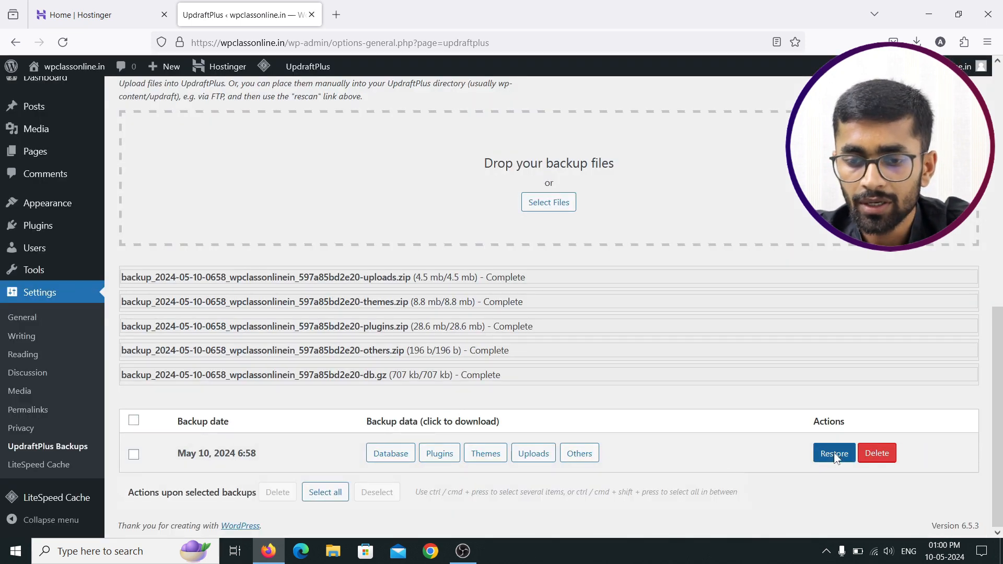
Step: Restore the May 10 backup with Plugins, Themes, Uploads, Others and Database ticked
left_click(834, 455)
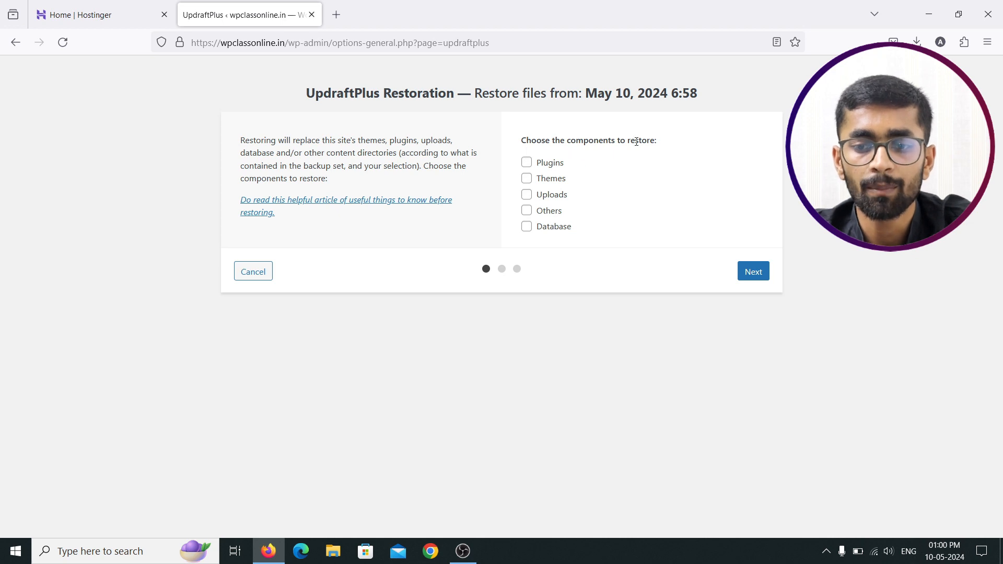
left_click(527, 162)
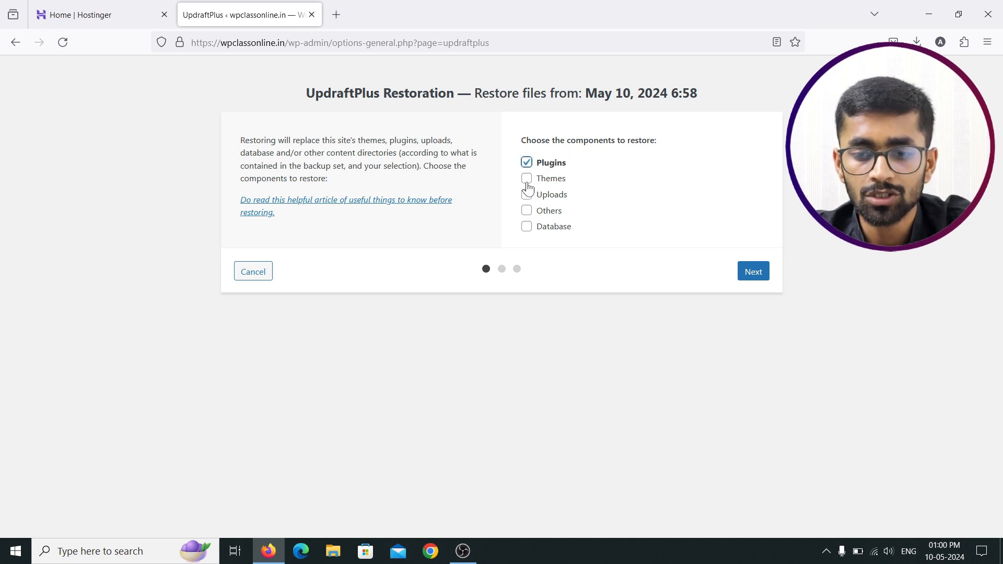
left_click(527, 178)
left_click(527, 194)
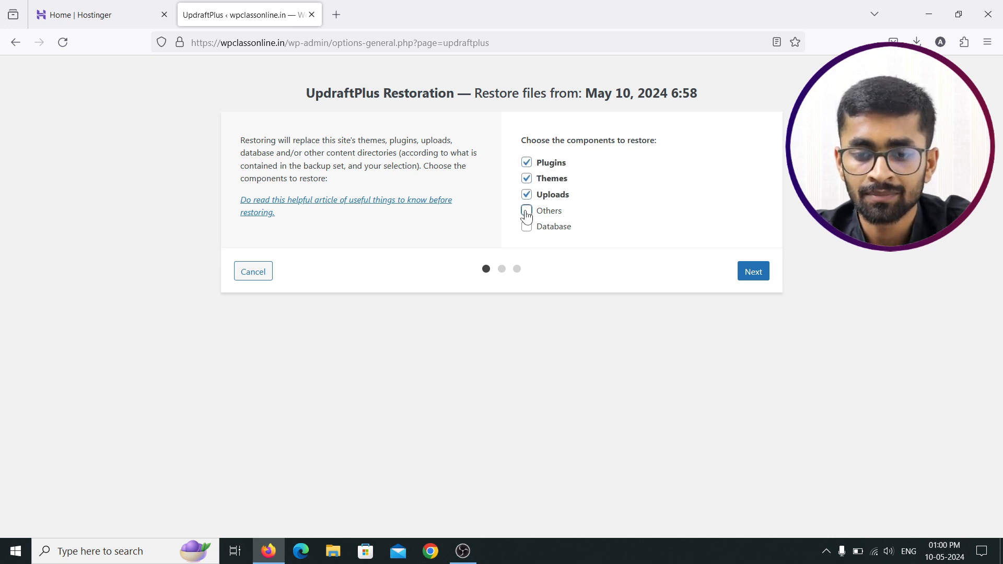
left_click(526, 211)
left_click(527, 226)
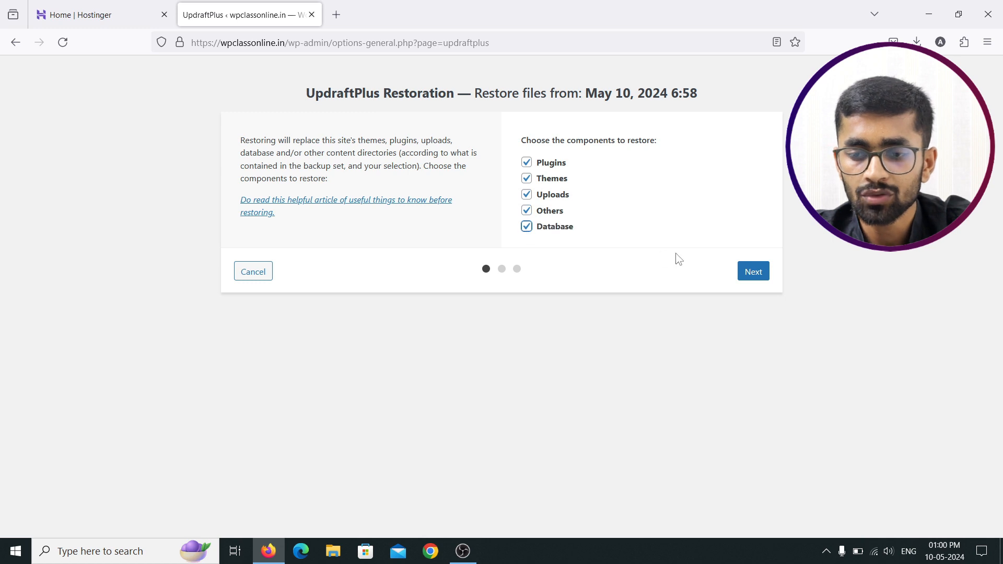
left_click(757, 278)
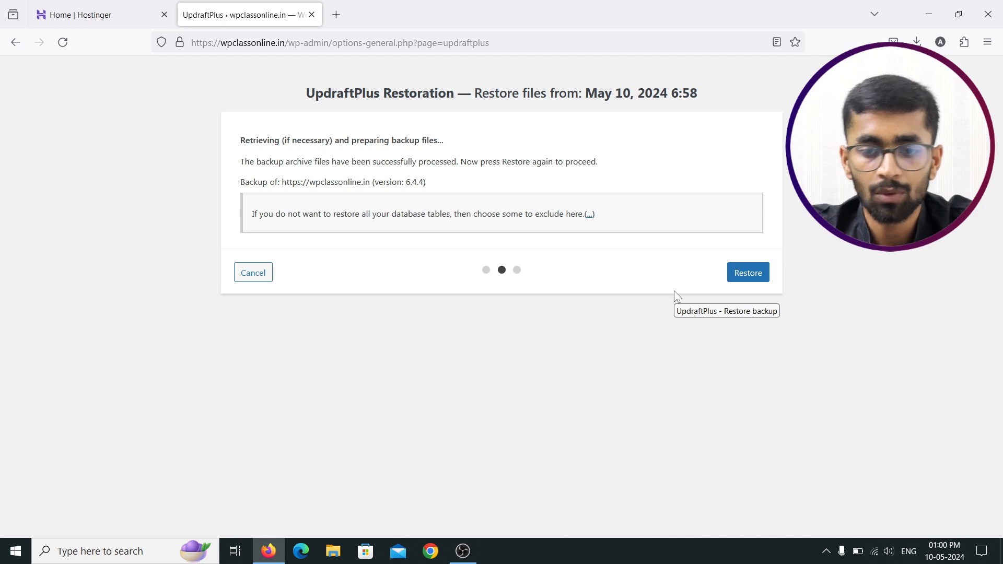
Step: Run the restoration and, once it succeeds, return to the UpdraftPlus configuration
left_click(746, 278)
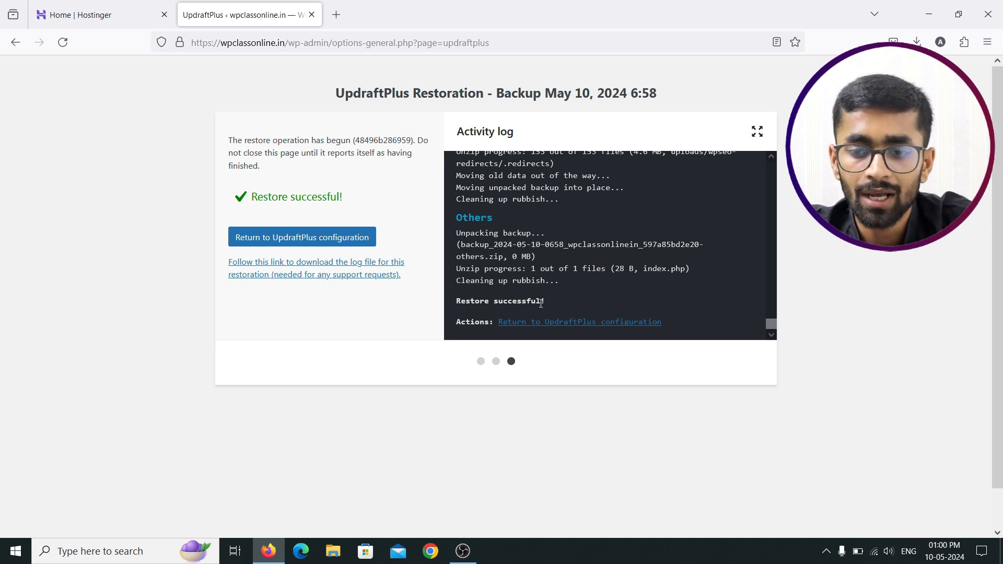
left_click(300, 241)
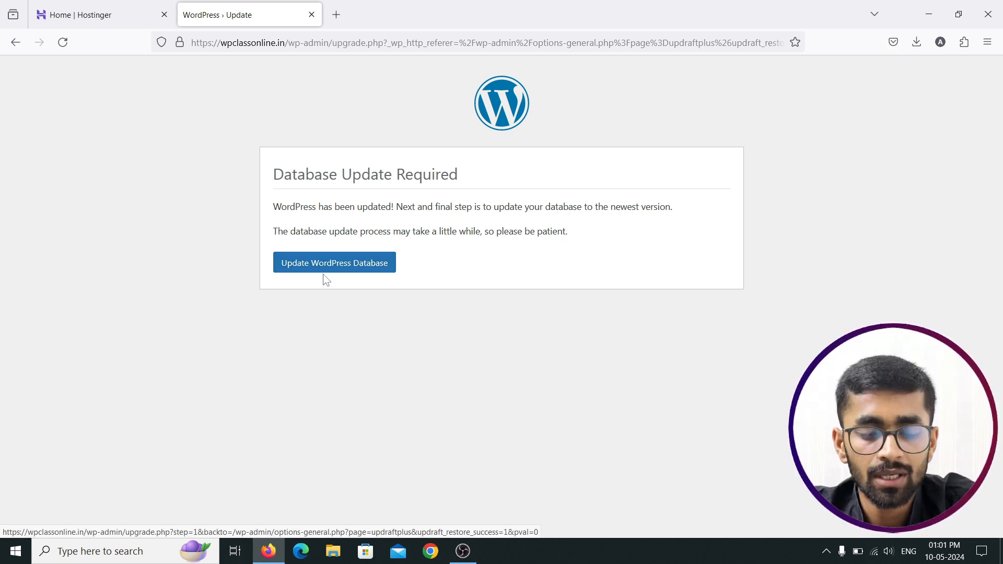
Step: Load wpclassonline.in in a new tab and scroll through the page
left_click(336, 14)
type("wpclassonline.in/")
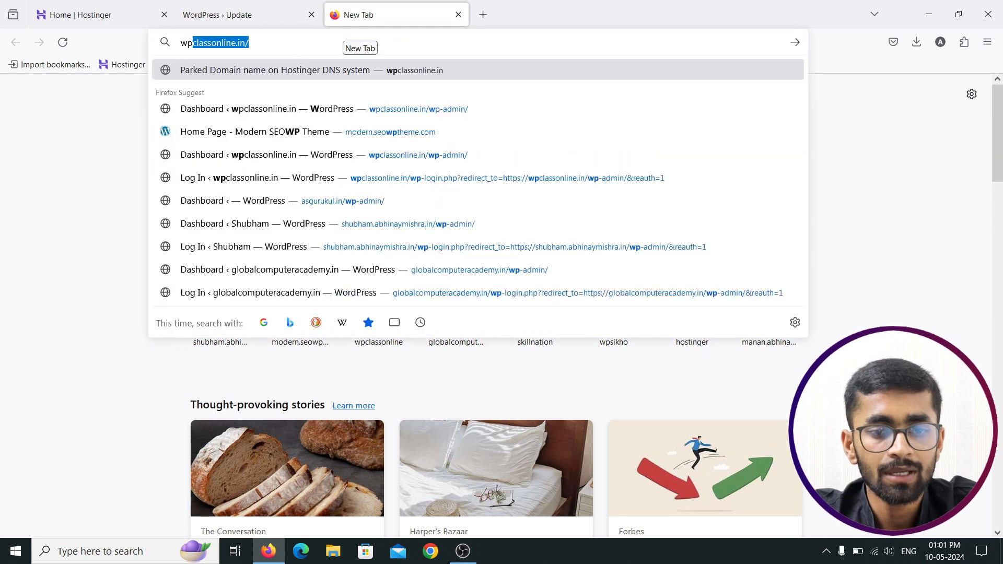
key("Return")
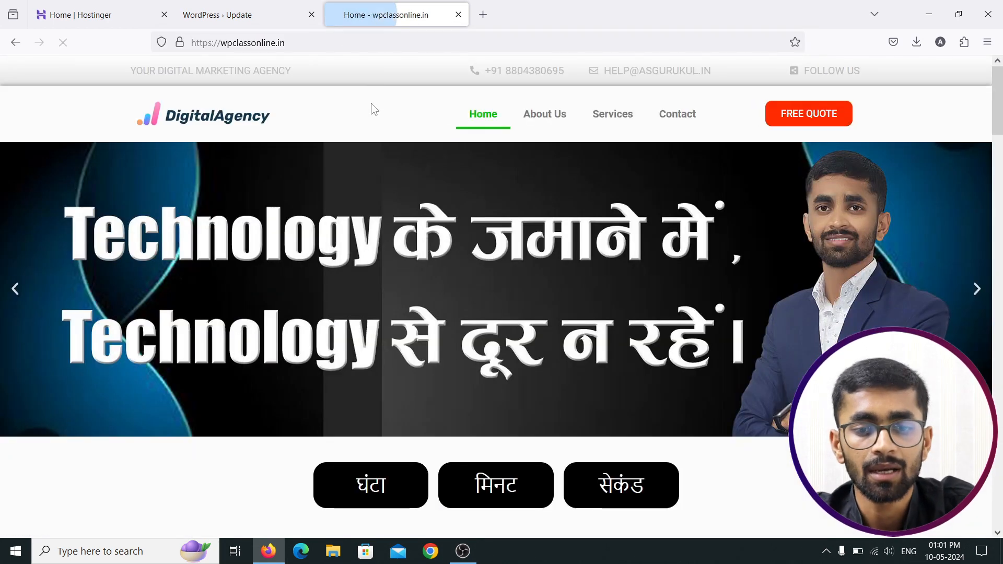
scroll(438, 214, "down", 10)
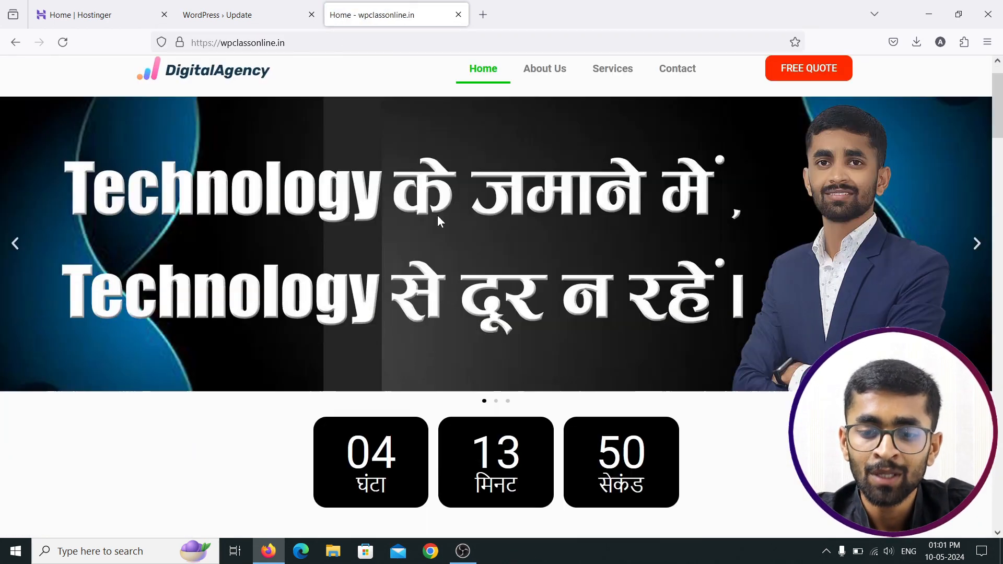
scroll(438, 221, "down", 6)
scroll(439, 221, "up", 12)
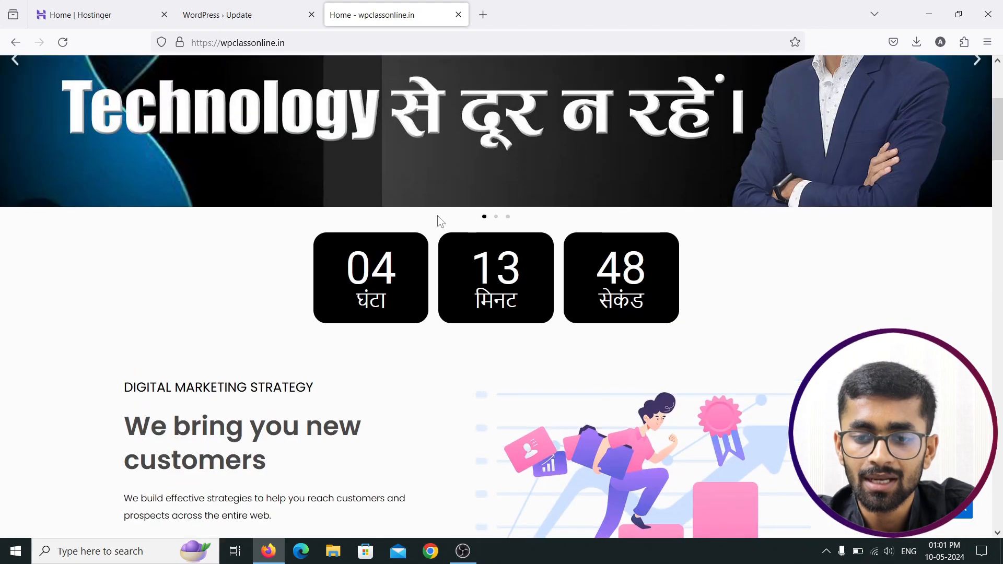
scroll(438, 221, "down", 12)
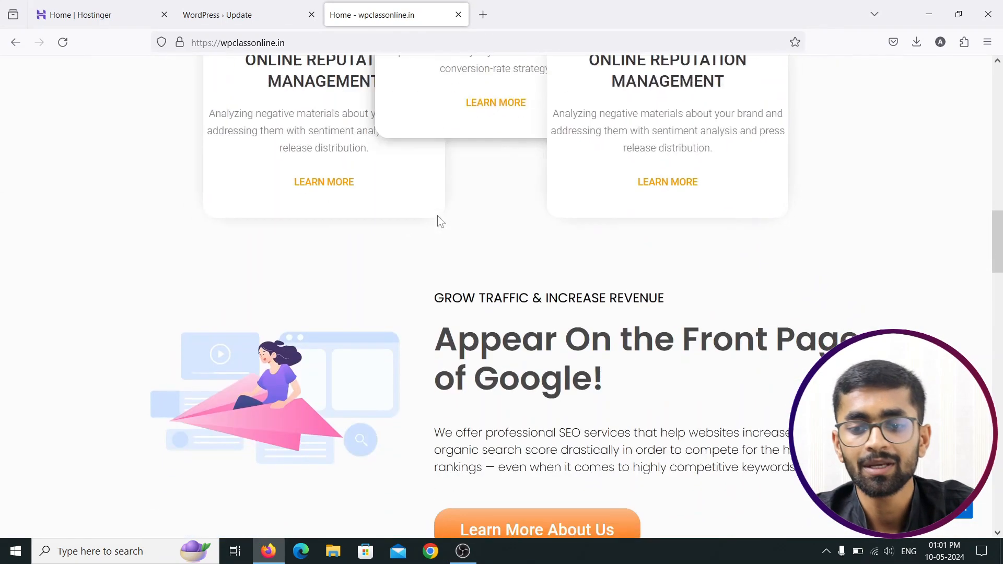
scroll(438, 220, "up", 16)
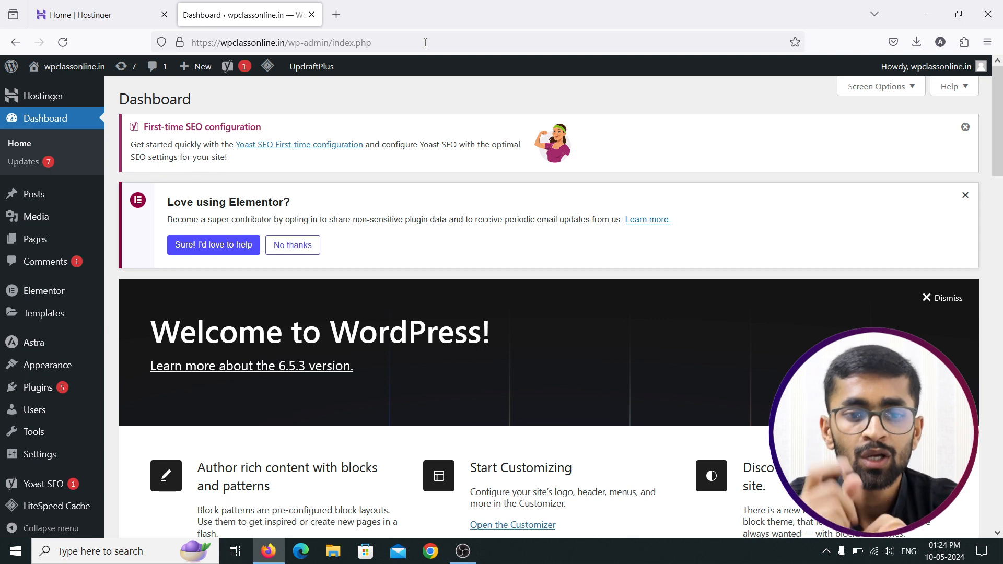
Step: Go to Settings > UpdraftPlus Backups and review the old-folders notice and Existing backups table
mouse_move(13, 457)
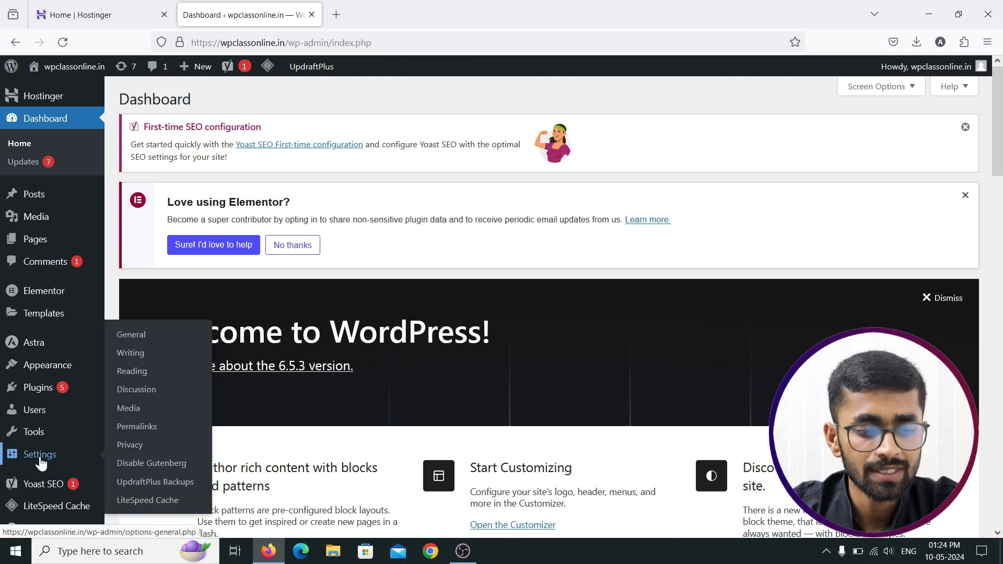
left_click(143, 485)
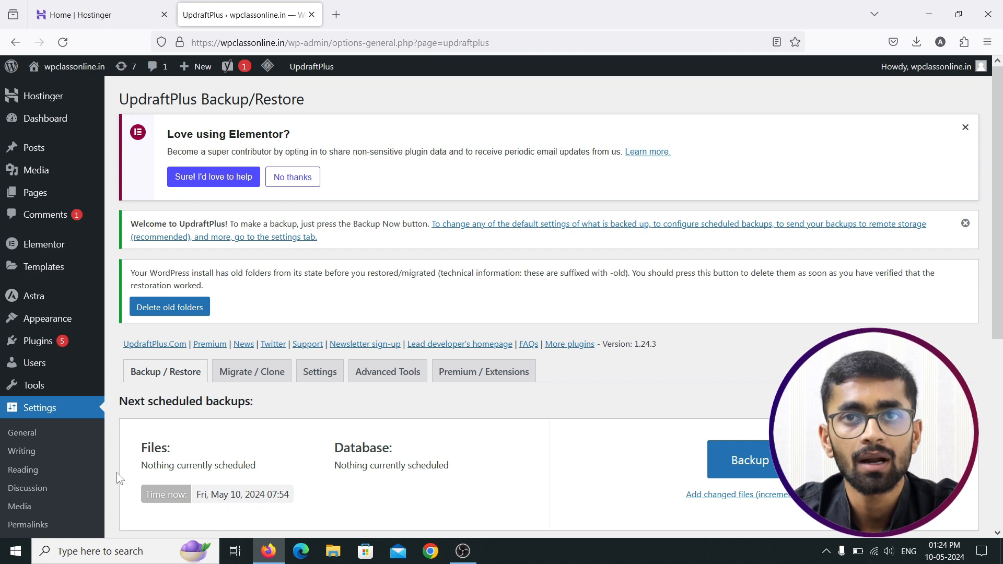
scroll(376, 392, "down", 3)
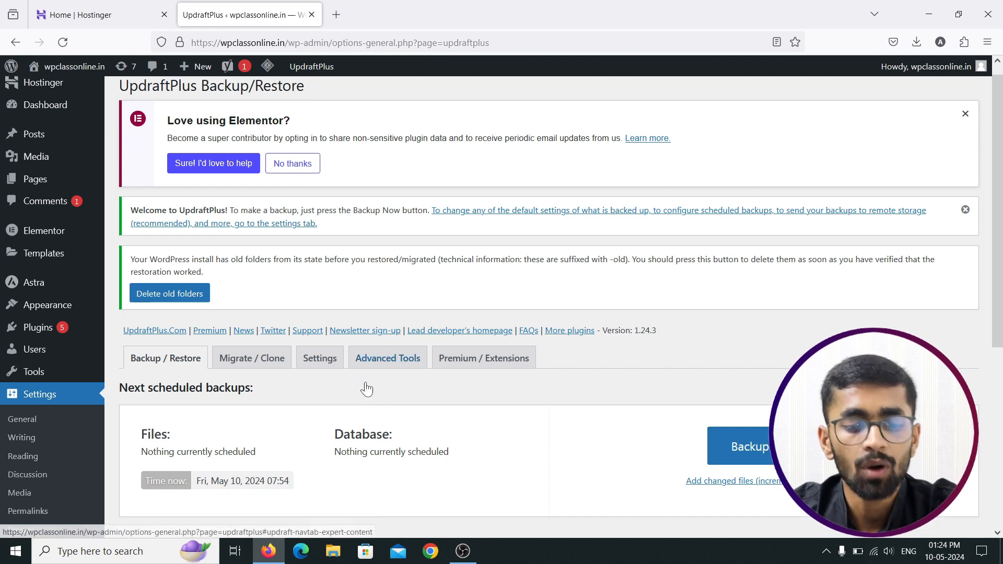
scroll(352, 373, "down", 3)
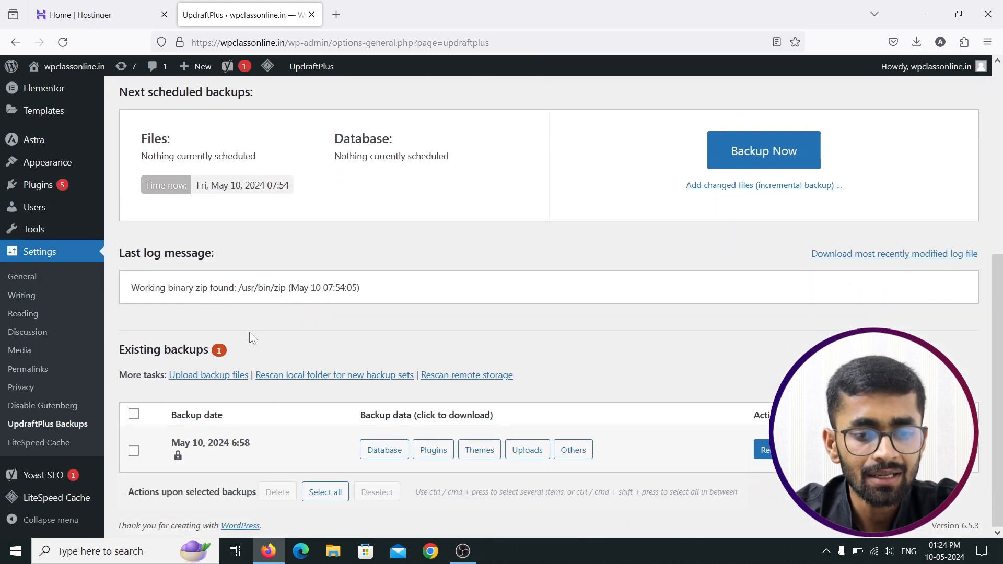
scroll(266, 280, "up", 5)
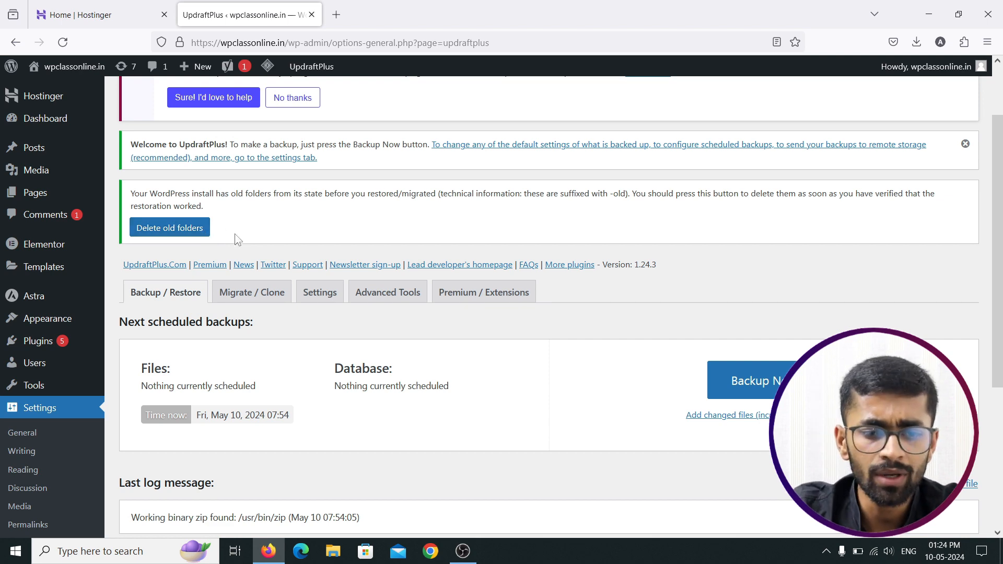
scroll(319, 262, "down", 4)
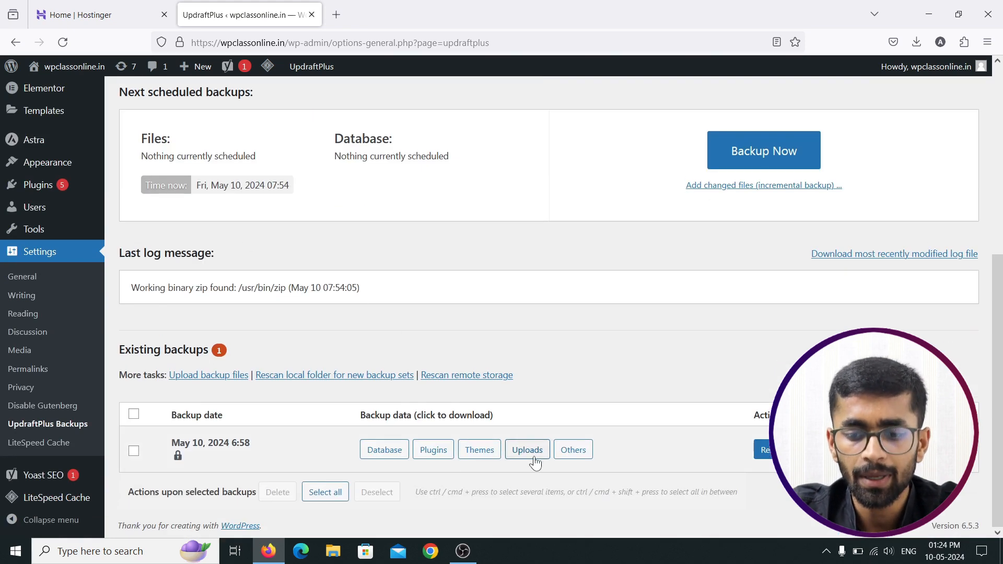
scroll(474, 345, "up", 5)
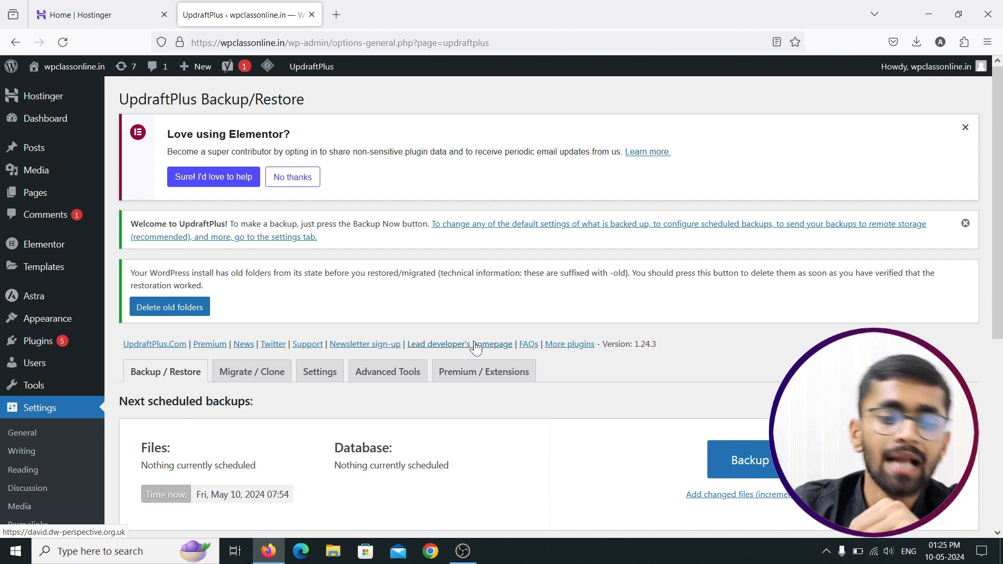
scroll(475, 347, "down", 5)
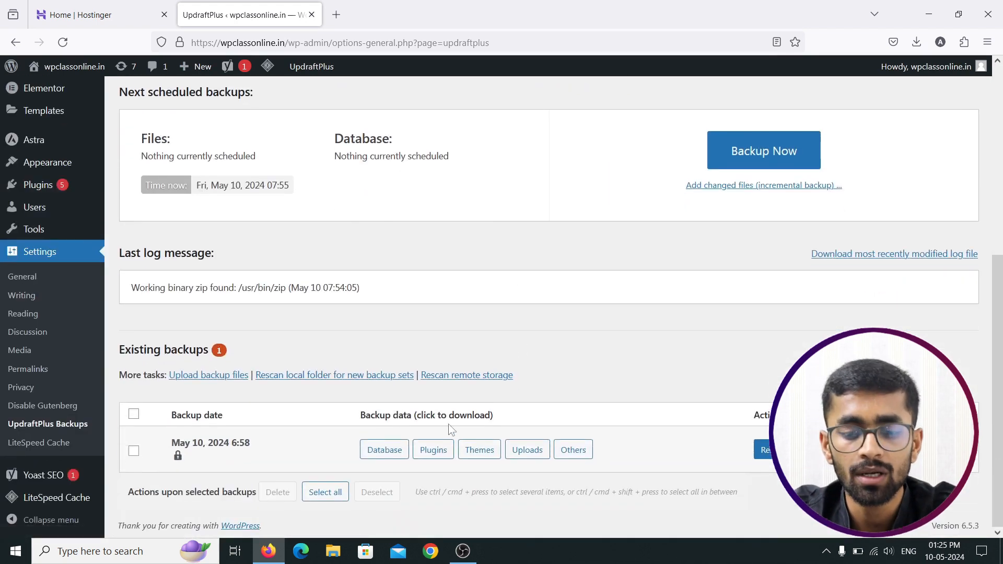
scroll(388, 326, "up", 5)
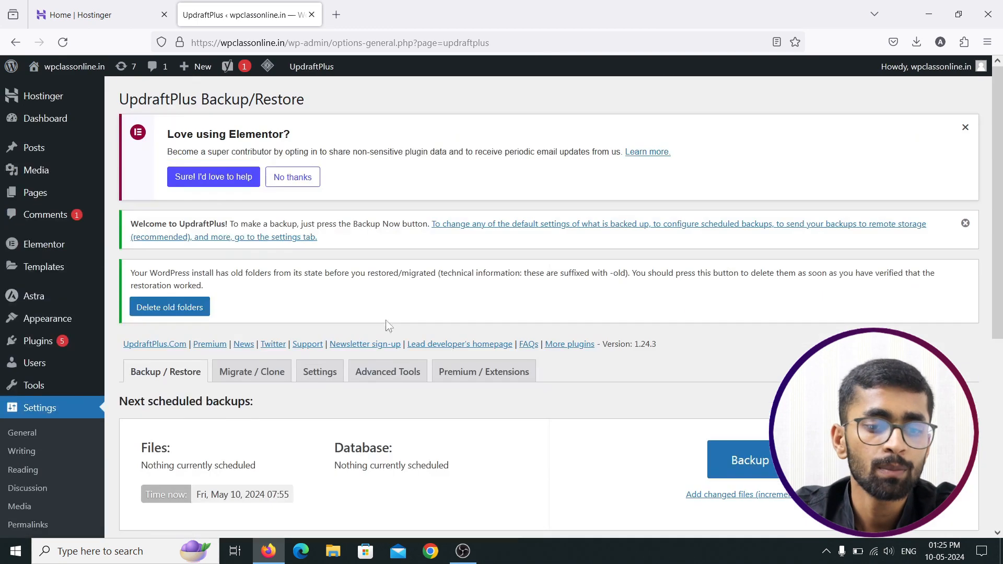
Step: Delete the leftover '-old' folders, then load wpclassonline.in in a new tab
left_click(190, 312)
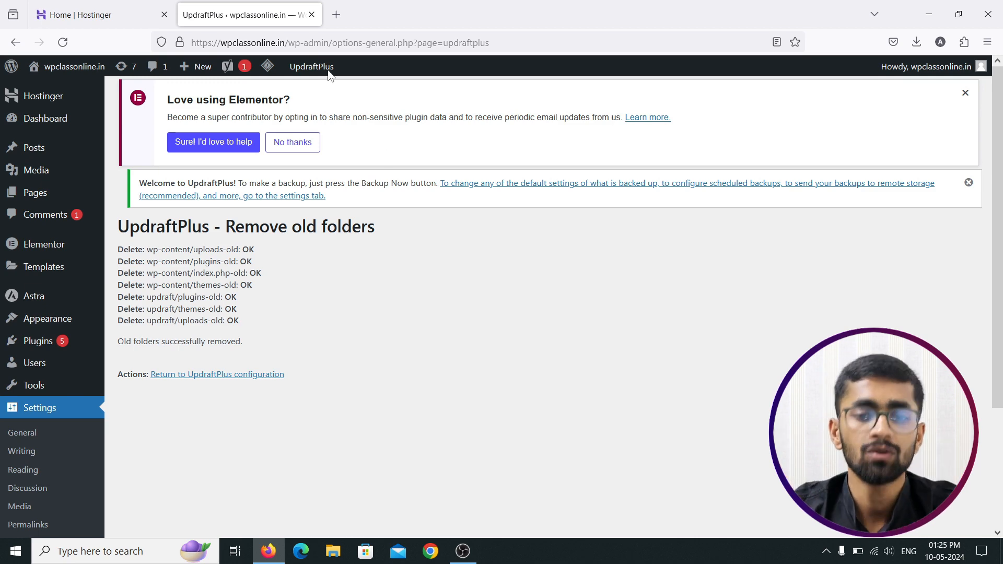
left_click(337, 15)
type("wpclassonline.in/")
key("Return")
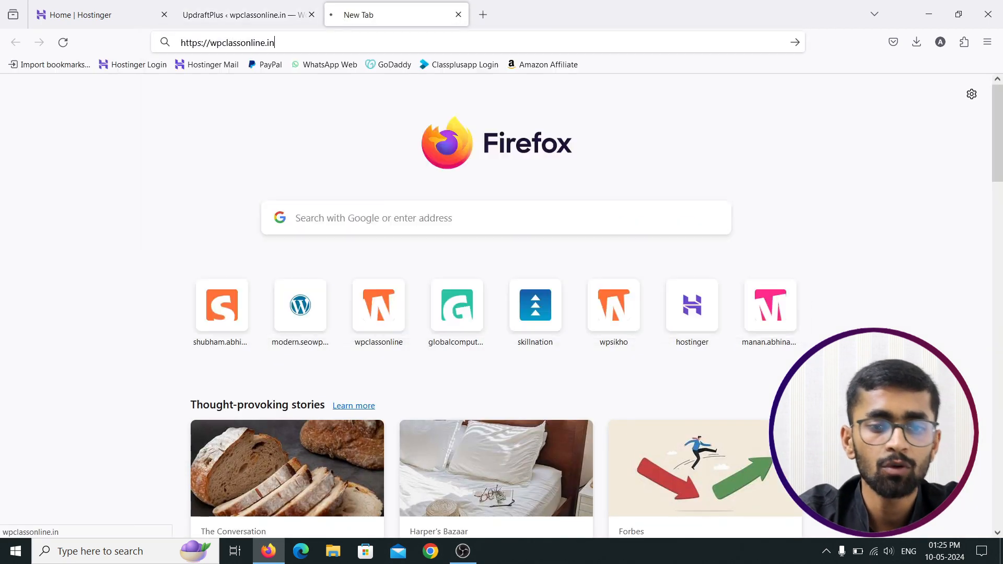
Step: Scroll the live homepage, check the WordPress Update tab, and return to the homepage
scroll(426, 186, "down", 10)
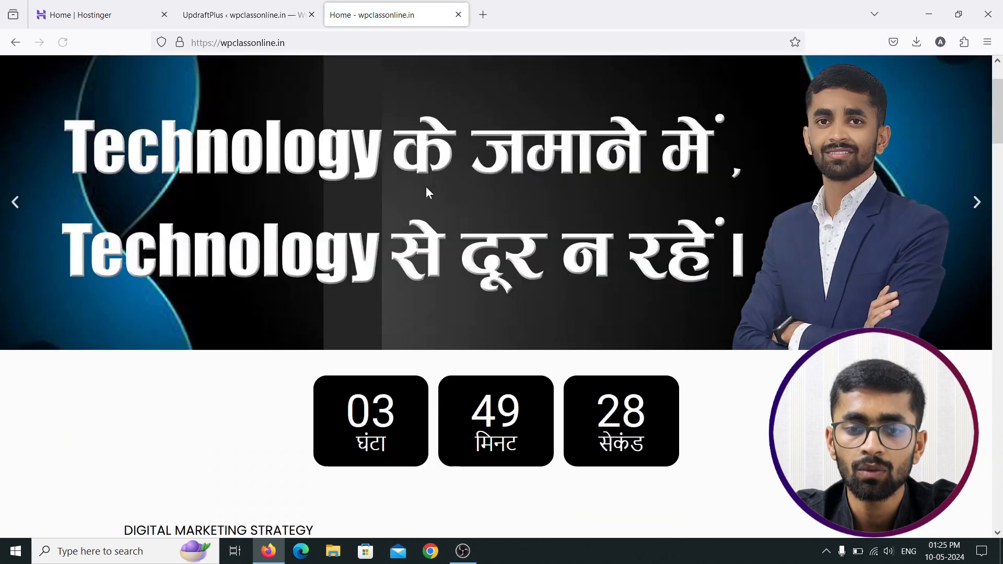
scroll(427, 188, "up", 9)
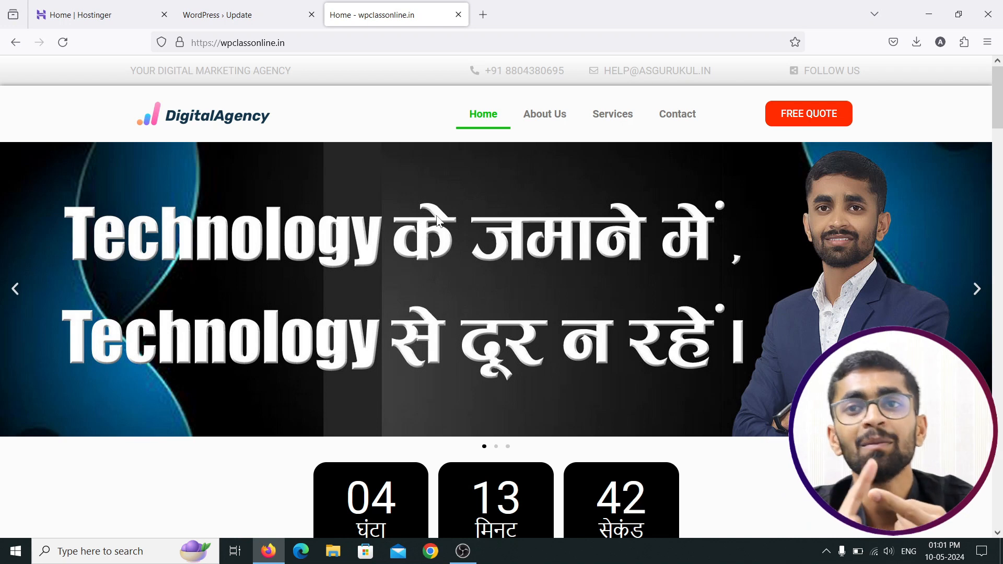
left_click(233, 13)
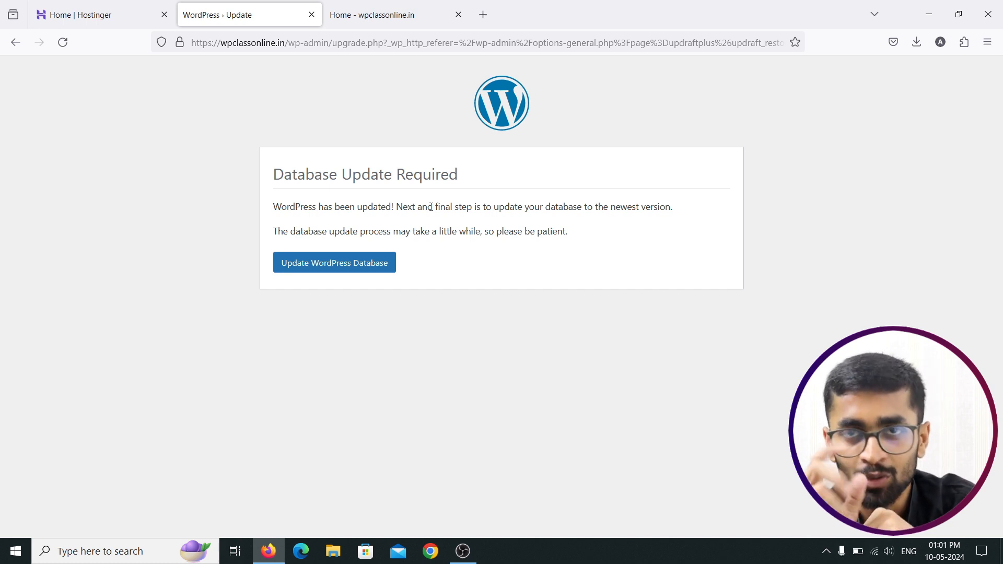
left_click(337, 12)
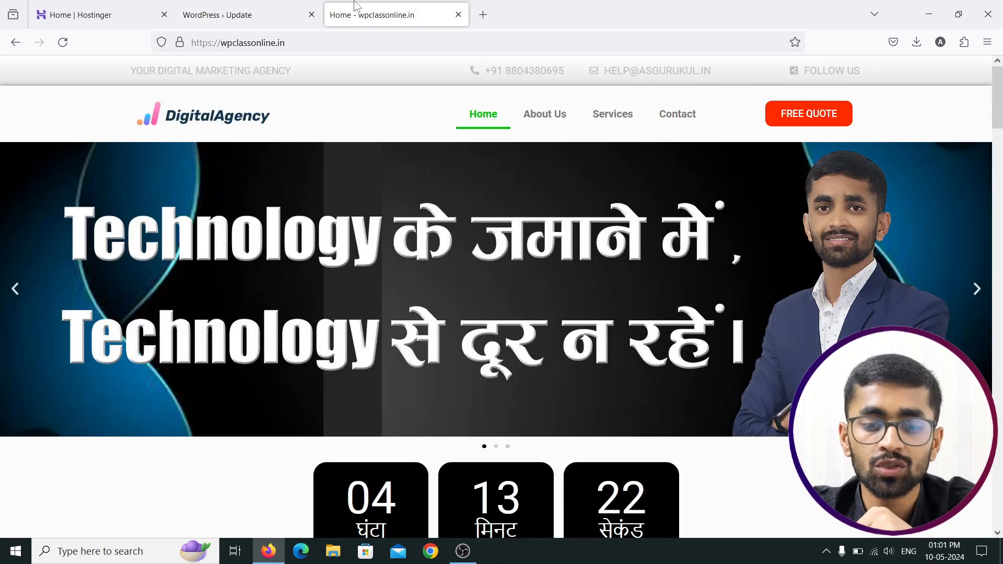